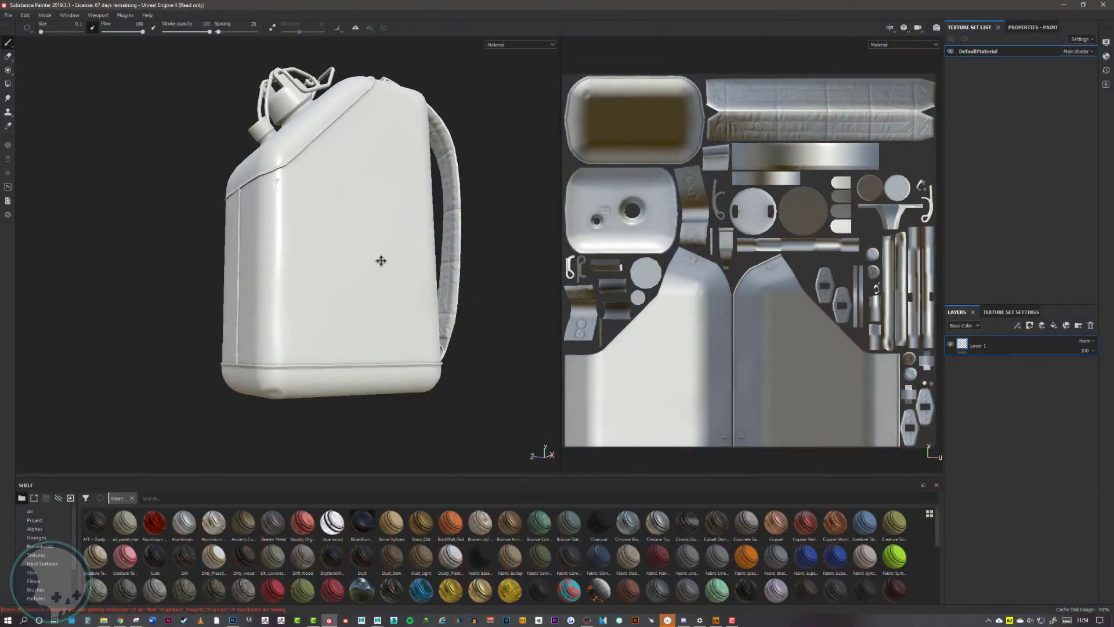
{"action": "left_click_drag", "start_coordinate": [381, 261], "coordinate": [390, 272], "text": "alt"}
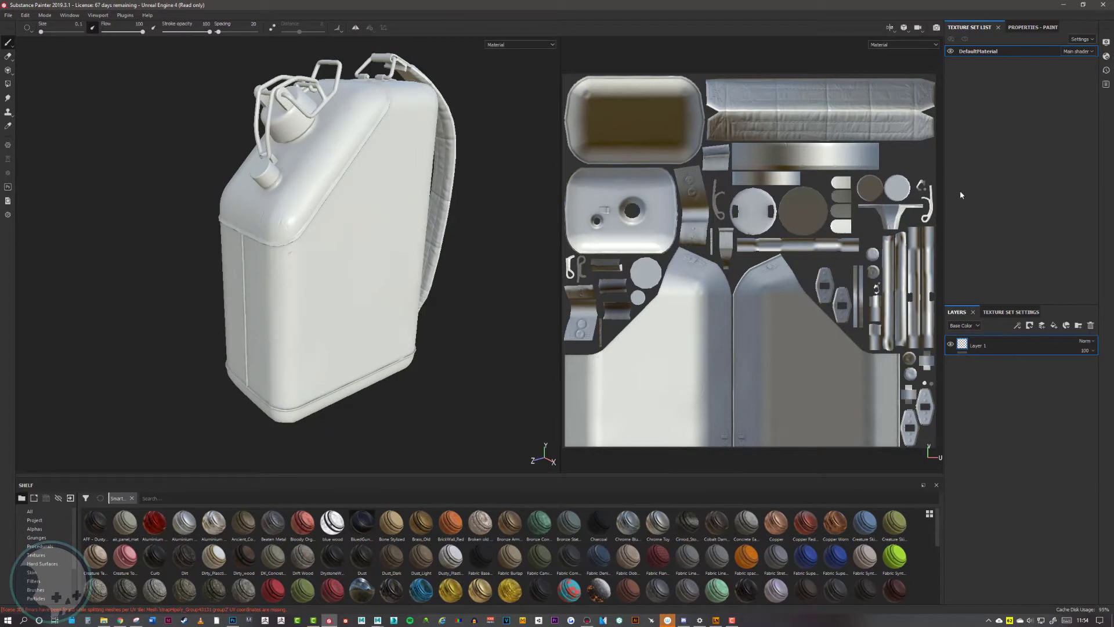
{"action": "middle_click_drag", "start_coordinate": [419, 160], "coordinate": [396, 181], "text": "alt"}
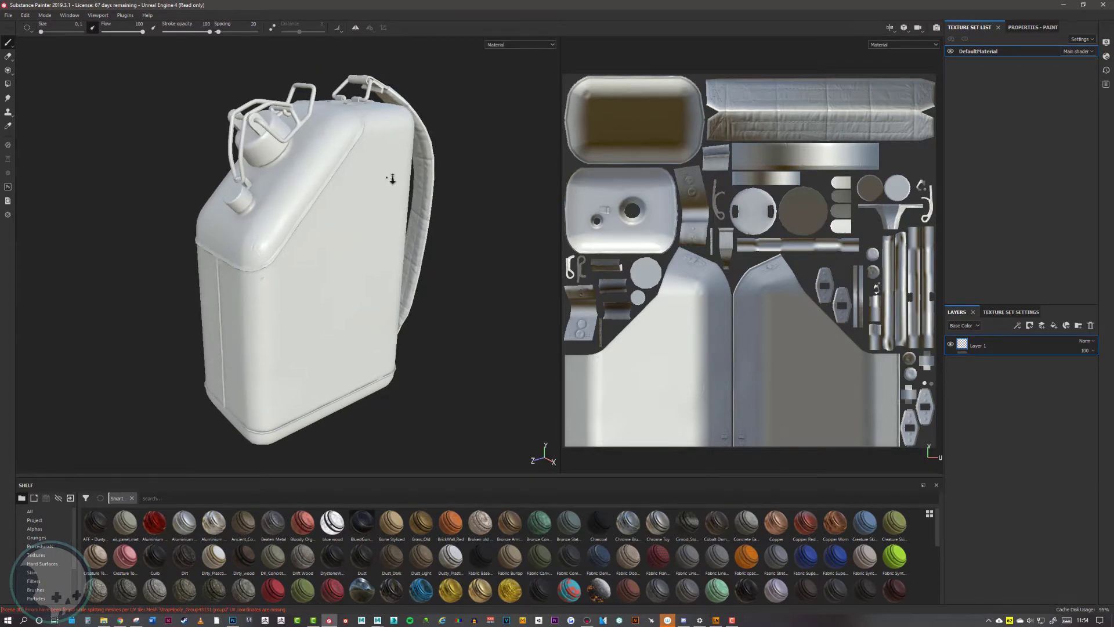
{"action": "right_click_drag", "start_coordinate": [396, 180], "coordinate": [413, 181], "text": "alt"}
{"action": "left_click_drag", "start_coordinate": [413, 181], "coordinate": [384, 173], "text": "alt"}
{"action": "middle_click_drag", "start_coordinate": [384, 172], "coordinate": [387, 168], "text": "alt"}
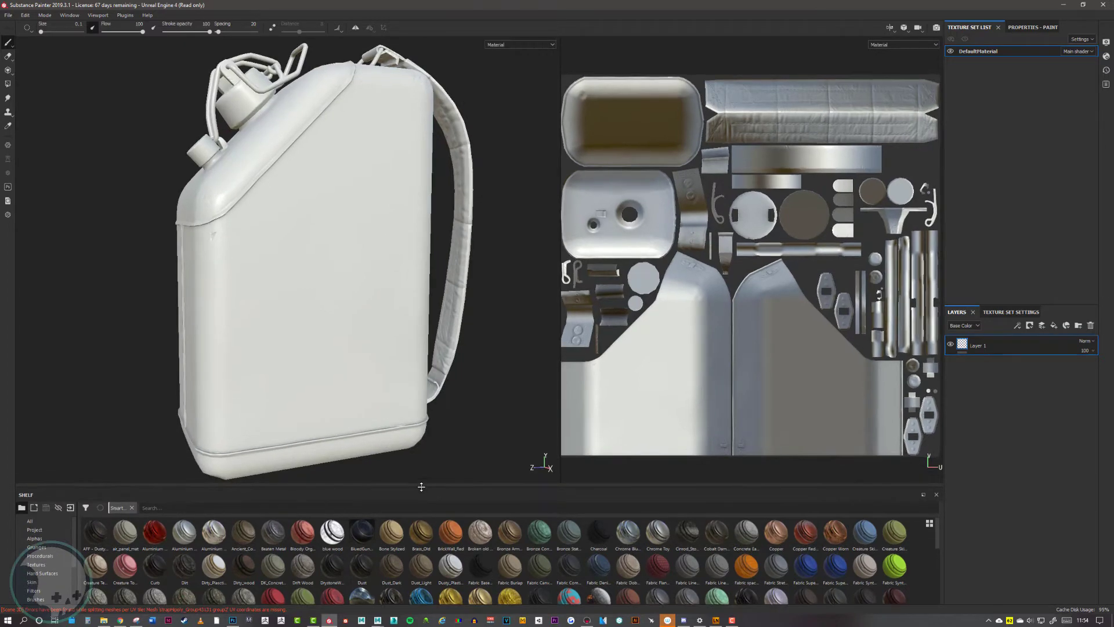
Enlarge the asset shelf and display its Hard Surfaces collection.
{"action": "left_click_drag", "start_coordinate": [419, 477], "coordinate": [426, 411]}
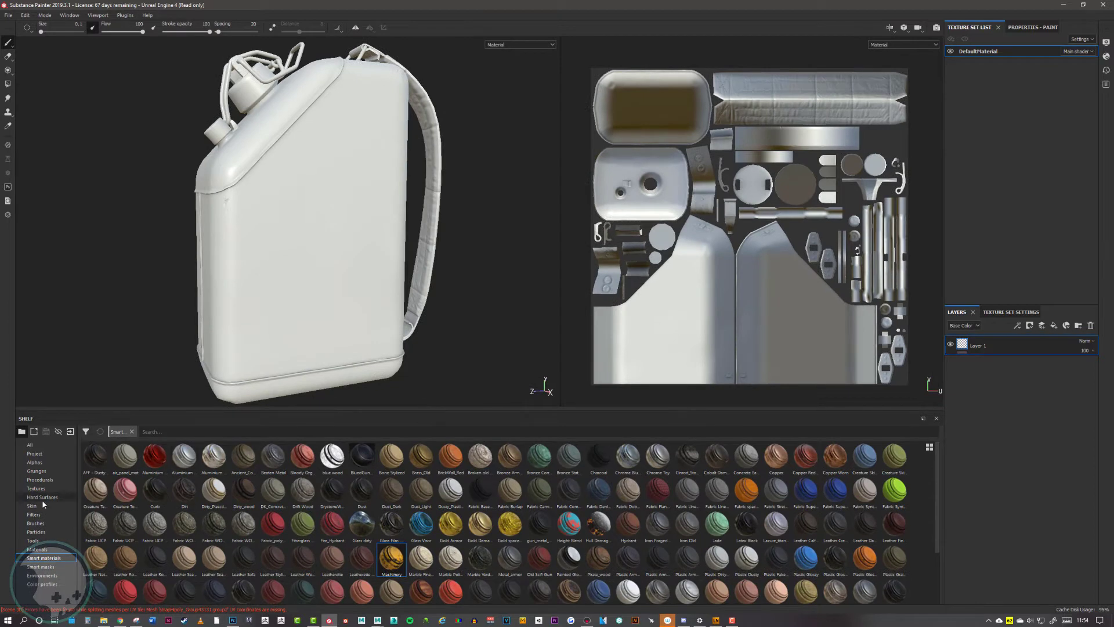
{"action": "left_click_drag", "start_coordinate": [187, 250], "coordinate": [202, 260], "text": "alt"}
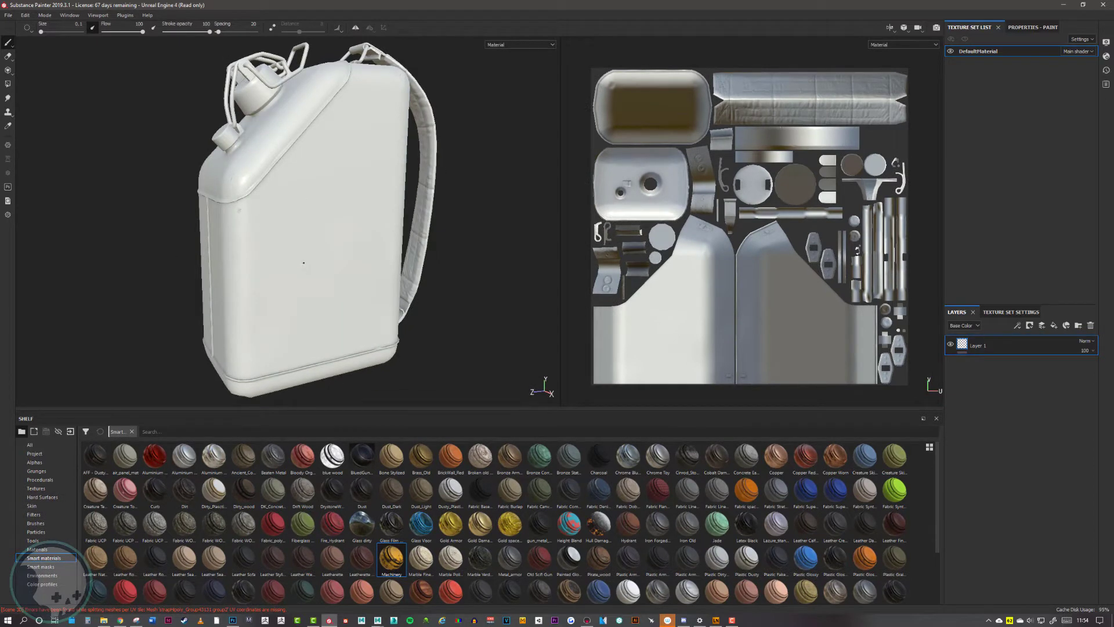
{"action": "right_click_drag", "start_coordinate": [303, 263], "coordinate": [322, 280], "text": "alt"}
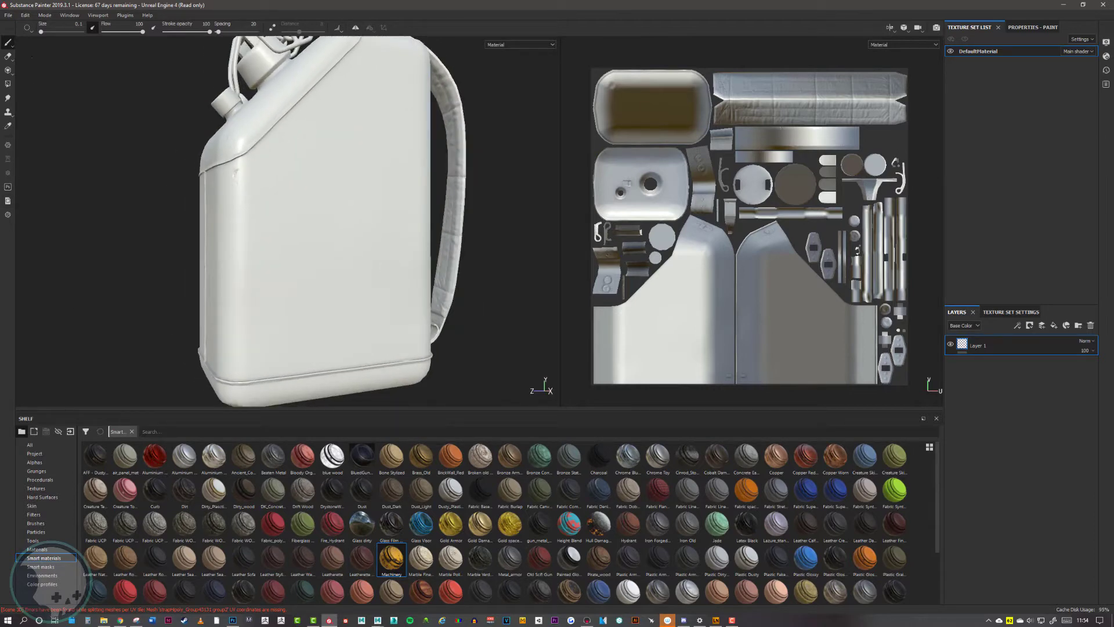
{"action": "left_click", "coordinate": [42, 497]}
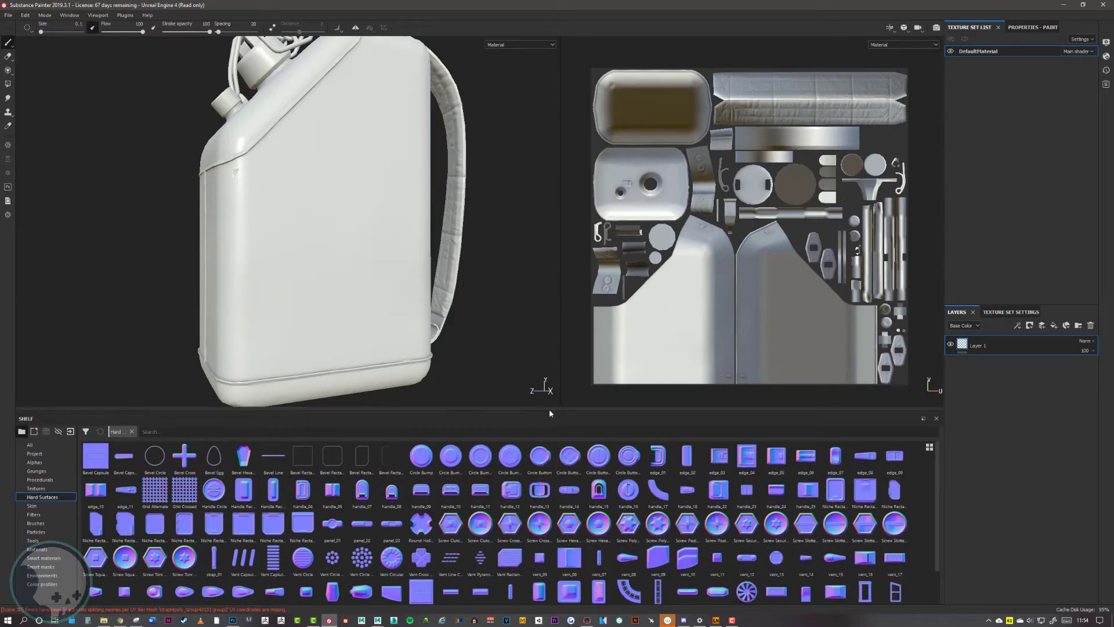
{"action": "left_click_drag", "start_coordinate": [550, 410], "coordinate": [545, 373]}
{"action": "right_click_drag", "start_coordinate": [376, 223], "coordinate": [372, 232], "text": "alt"}
{"action": "left_click_drag", "start_coordinate": [372, 232], "coordinate": [329, 255], "text": "alt"}
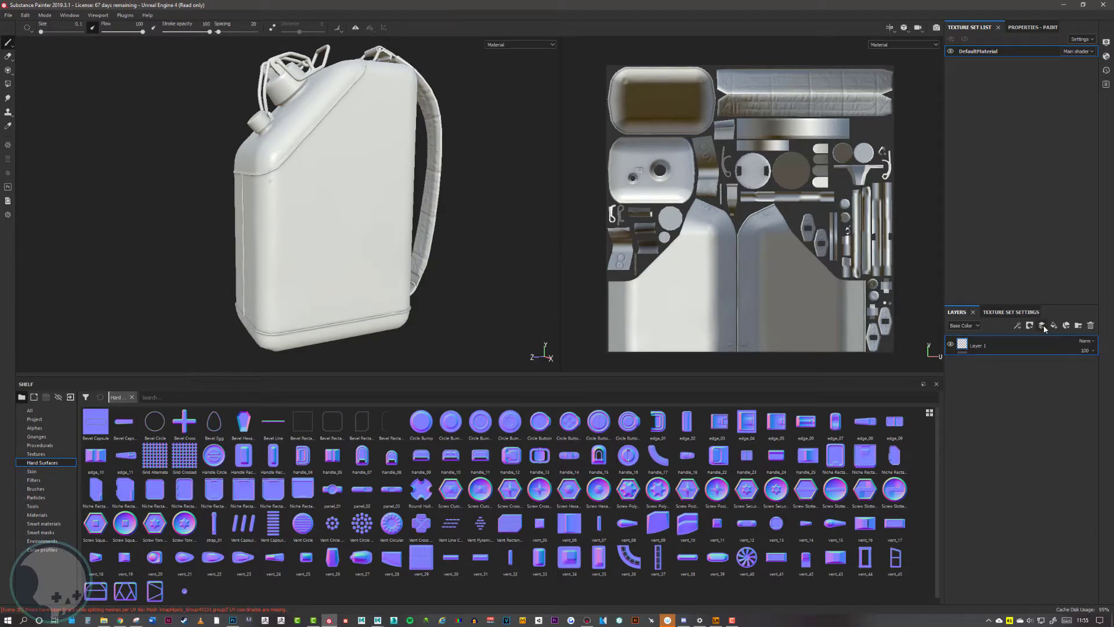
Add a new layer above Layer 1 and give it a paint effect.
{"action": "right_click", "coordinate": [966, 347]}
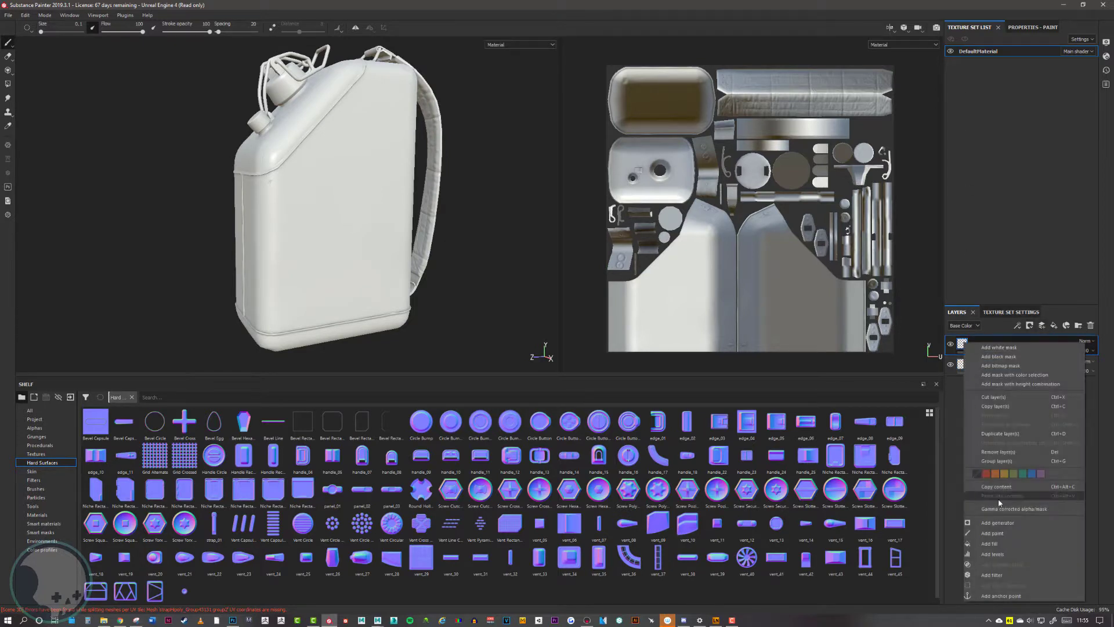
{"action": "left_click", "coordinate": [1002, 535]}
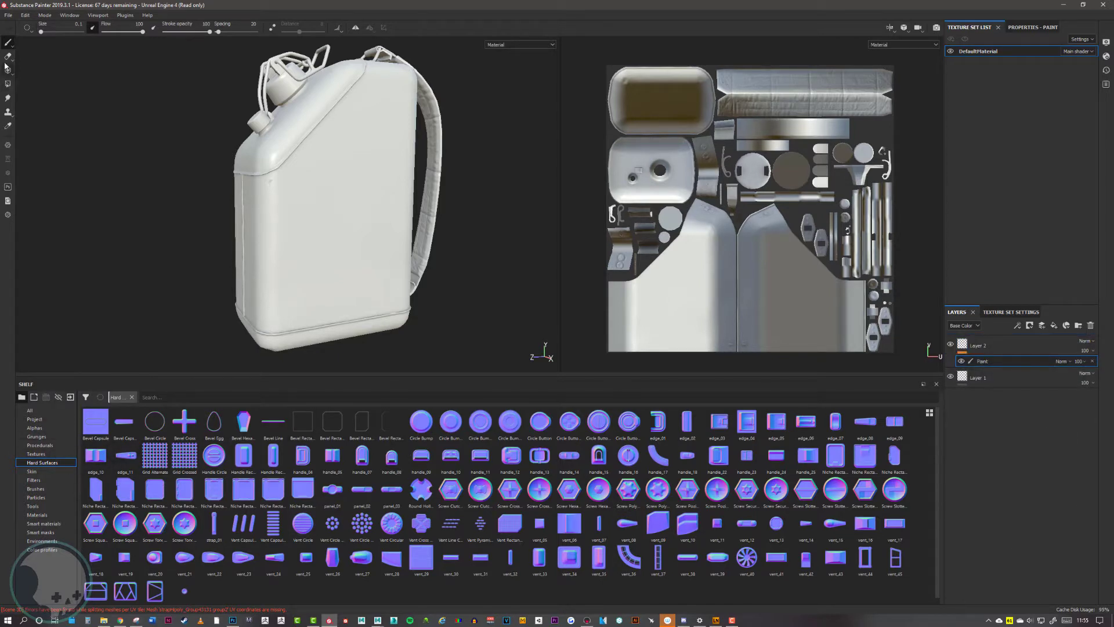
Limit the paint brush to the normal channel by turning off color, height, rough and metal.
{"action": "left_click", "coordinate": [1030, 29]}
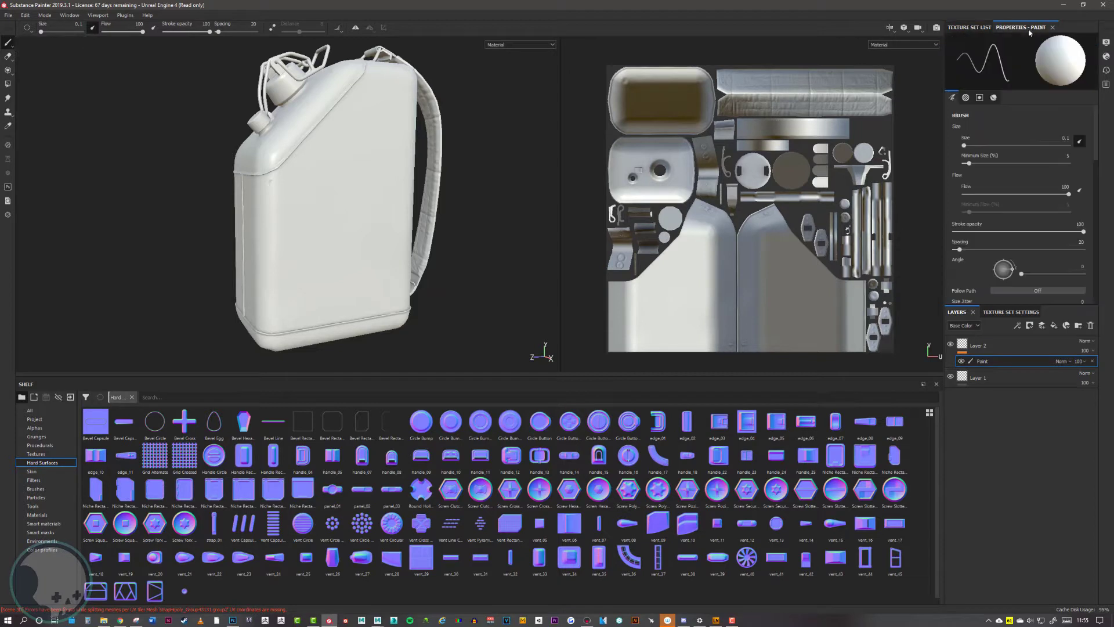
{"action": "scroll", "coordinate": [1016, 201], "scroll_direction": "down", "scroll_amount": 8}
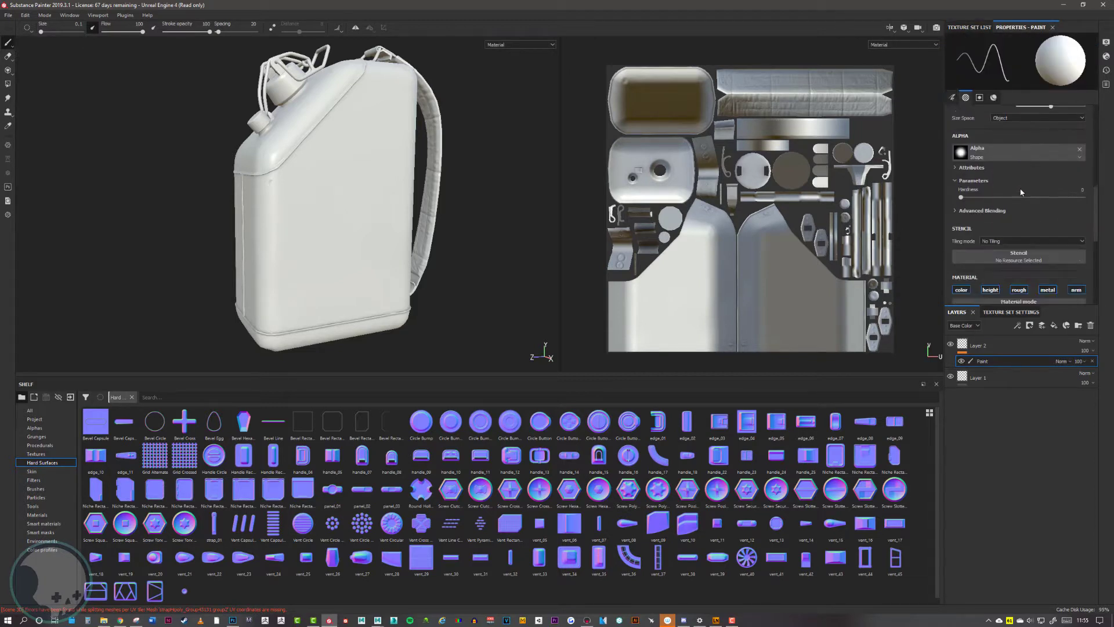
{"action": "scroll", "coordinate": [1017, 203], "scroll_direction": "down", "scroll_amount": 4}
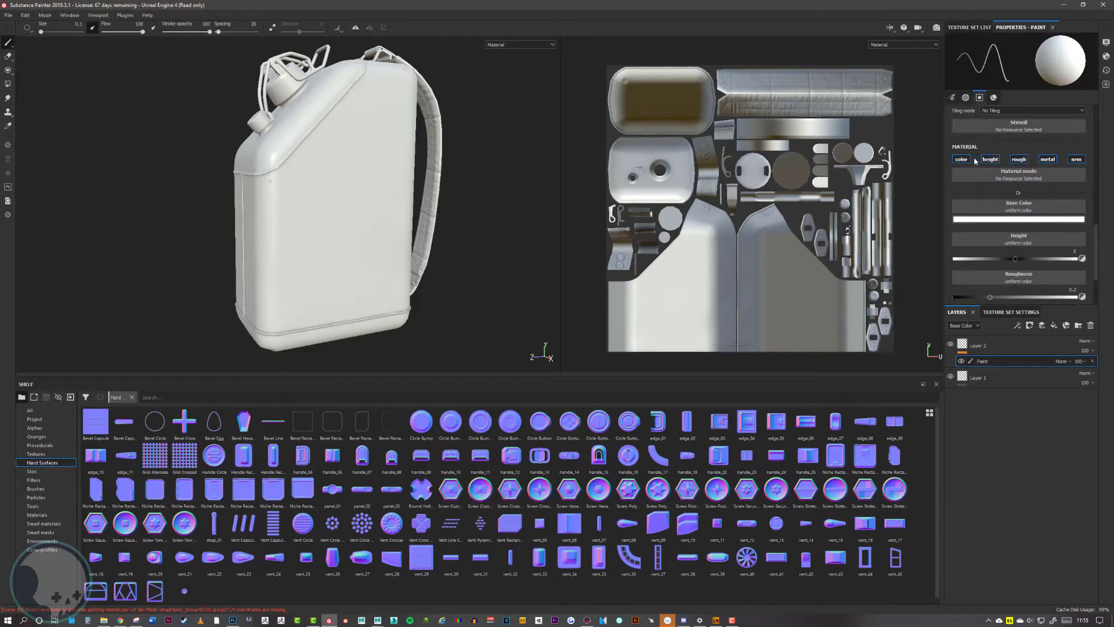
{"action": "left_click", "coordinate": [961, 159]}
{"action": "left_click", "coordinate": [991, 159]}
{"action": "left_click", "coordinate": [1019, 159]}
{"action": "left_click", "coordinate": [1047, 159]}
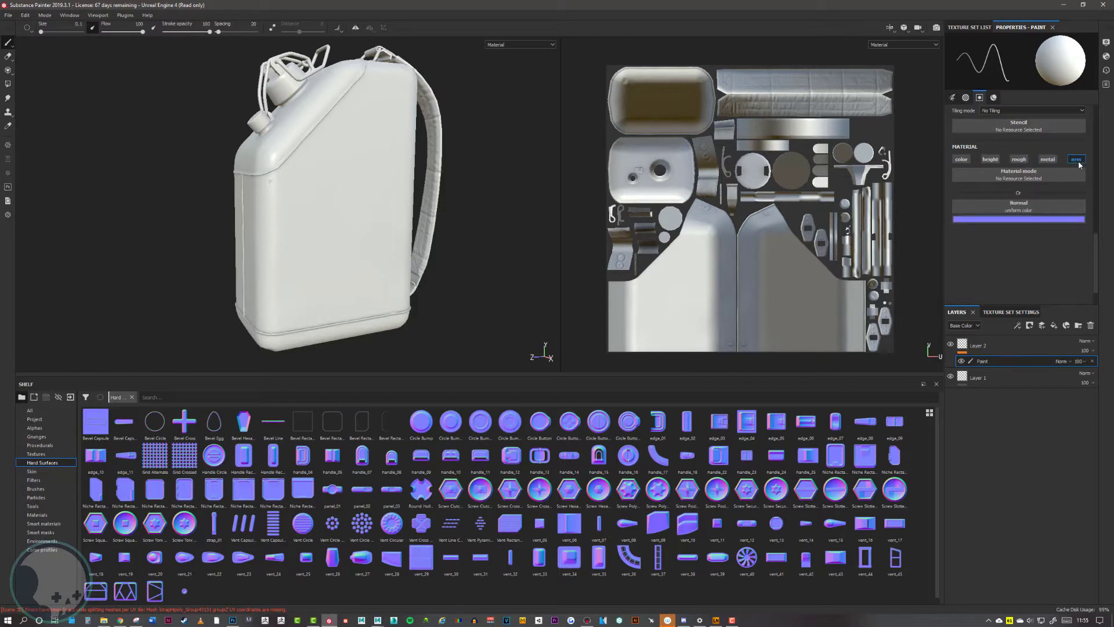
Assign the Niche Rectangle Bottom hard surface to the brush's normal channel.
{"action": "scroll", "coordinate": [1016, 271], "scroll_direction": "up", "scroll_amount": 2}
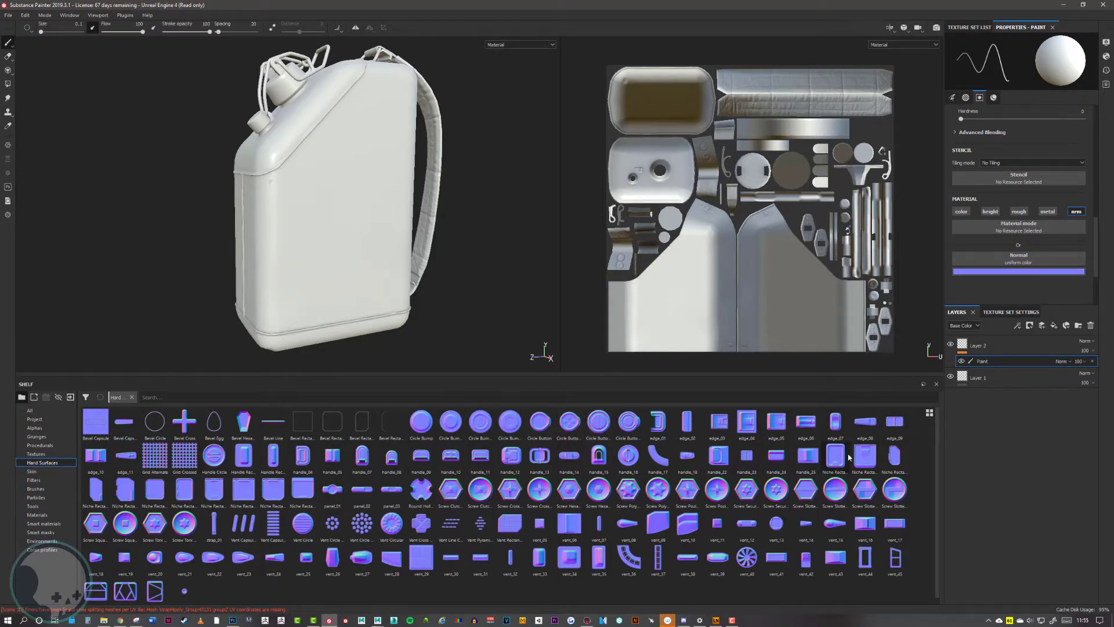
{"action": "left_click_drag", "start_coordinate": [888, 458], "coordinate": [1046, 262]}
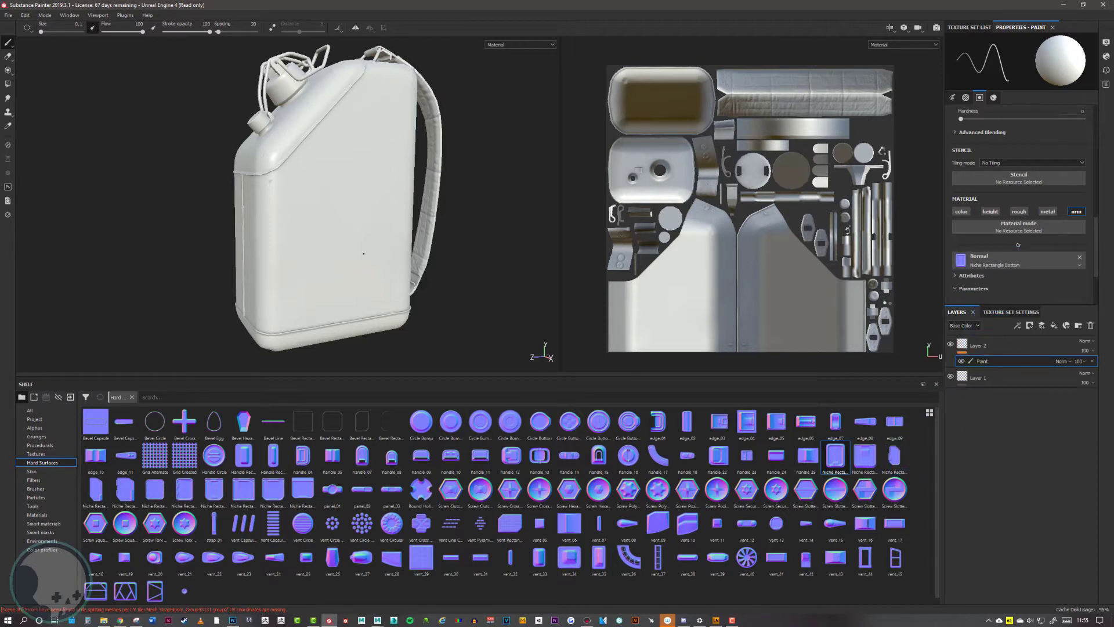
Enlarge the brush to about 53.65 and remove its alpha shape.
{"action": "right_click_drag", "start_coordinate": [335, 237], "coordinate": [392, 237], "text": "ctrl"}
{"action": "scroll", "coordinate": [346, 237], "scroll_direction": "up", "scroll_amount": 5}
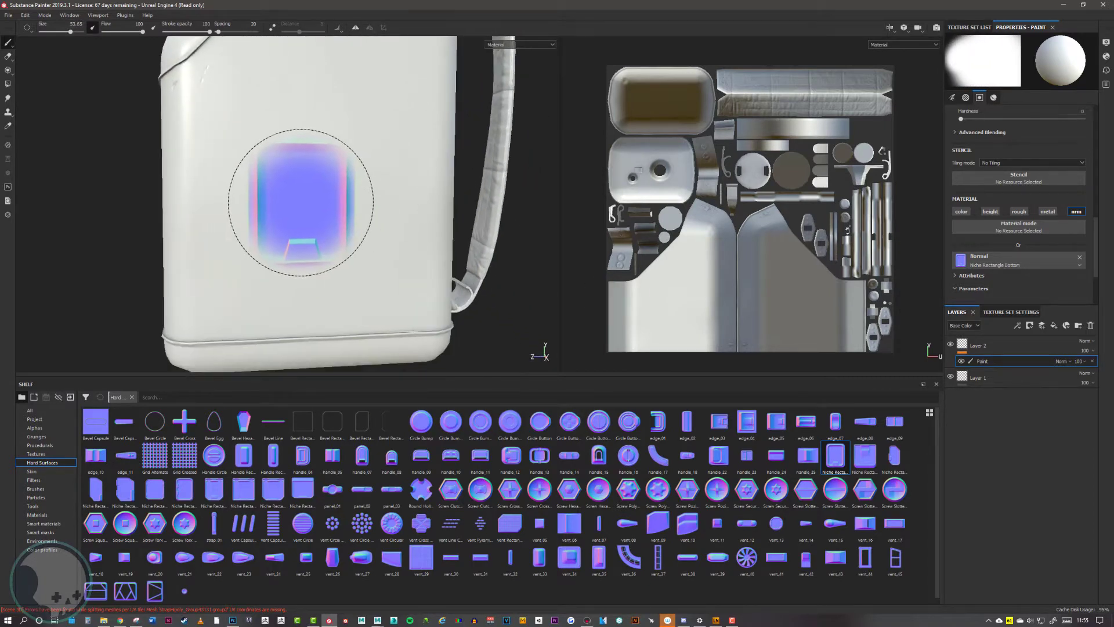
{"action": "scroll", "coordinate": [969, 178], "scroll_direction": "up", "scroll_amount": 3}
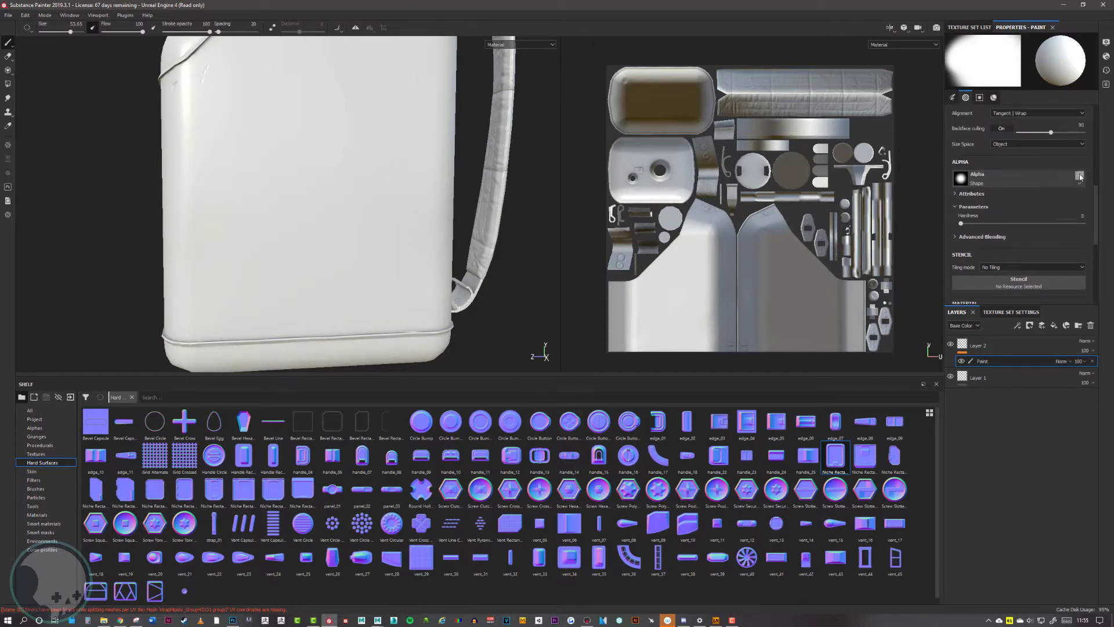
{"action": "left_click", "coordinate": [1079, 176]}
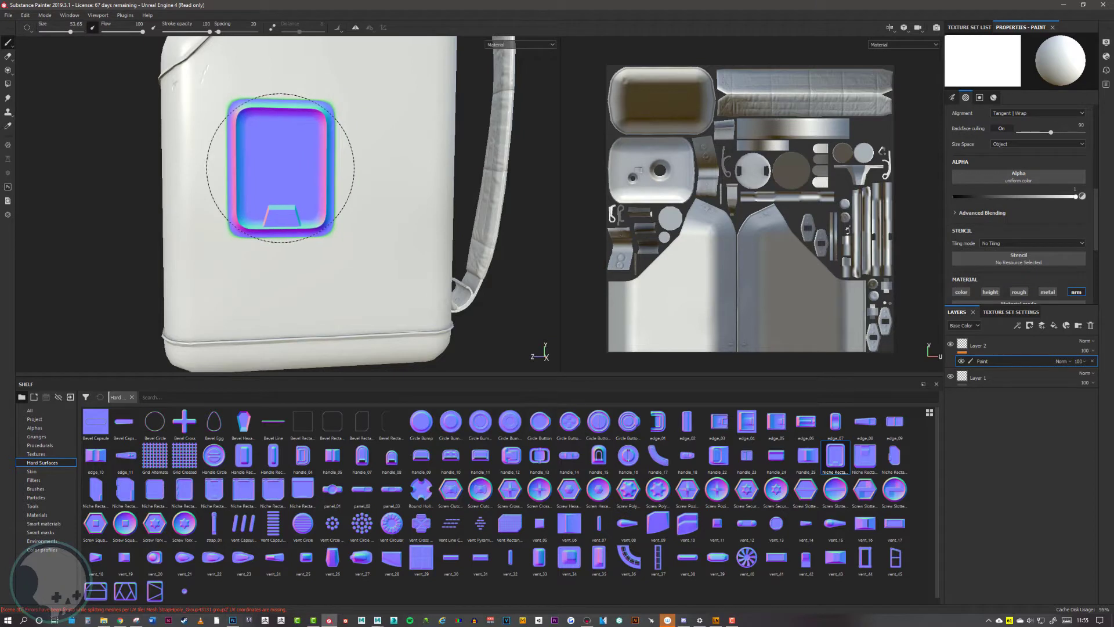
Stamp the rectangular niche once on the lower part of the can's broad flat side.
{"action": "left_click_drag", "start_coordinate": [290, 168], "coordinate": [299, 171], "text": "alt"}
{"action": "middle_click_drag", "start_coordinate": [287, 173], "coordinate": [315, 203], "text": "alt"}
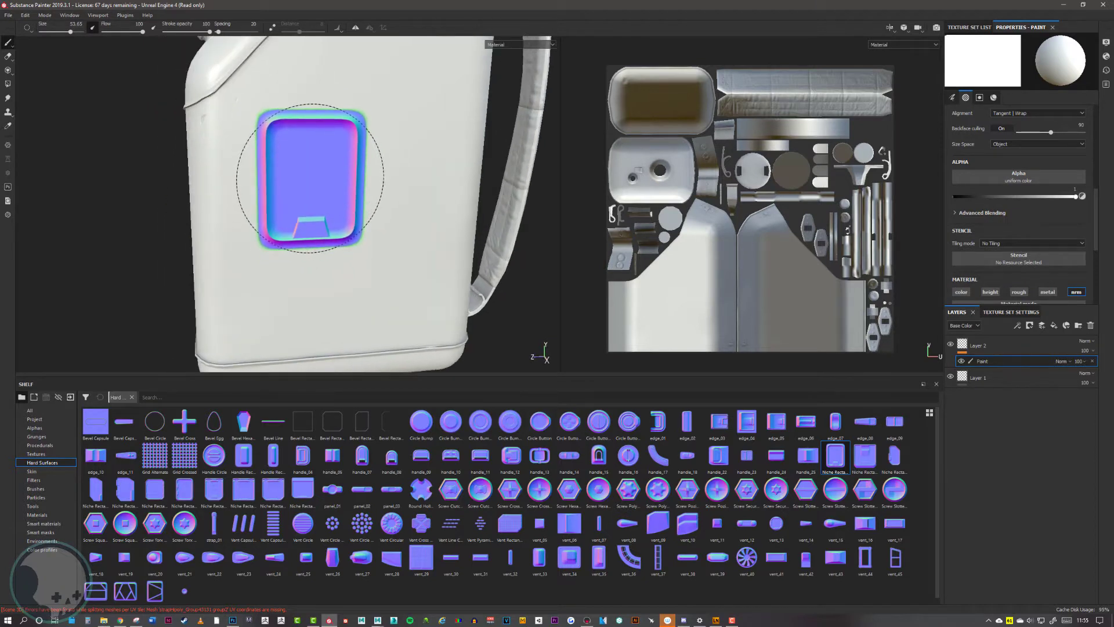
{"action": "left_click_drag", "start_coordinate": [306, 179], "coordinate": [331, 209], "text": "alt"}
{"action": "middle_click_drag", "start_coordinate": [360, 261], "coordinate": [343, 217], "text": "alt"}
{"action": "left_click", "coordinate": [321, 180]}
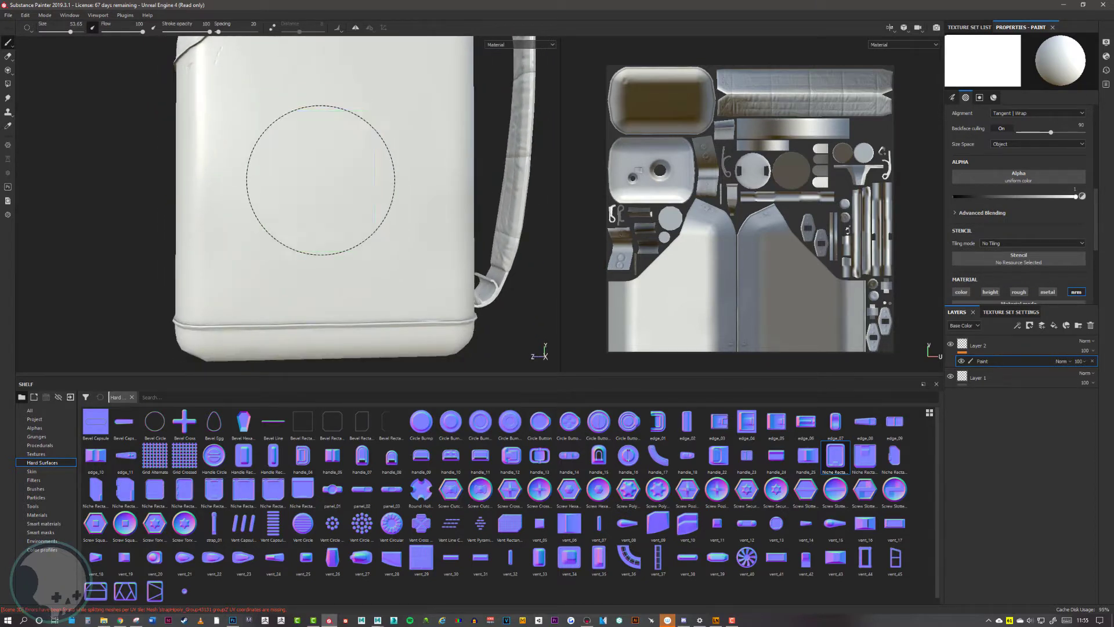
{"action": "mouse_move", "coordinate": [321, 199]}
{"action": "left_mouse_down", "text": "alt"}
{"action": "mouse_move", "coordinate": [510, 256]}
{"action": "mouse_move", "coordinate": [497, 264]}
{"action": "mouse_move", "coordinate": [423, 241]}
{"action": "mouse_move", "coordinate": [459, 238]}
{"action": "left_mouse_up", "text": "alt"}
{"action": "scroll", "coordinate": [1017, 177], "scroll_direction": "up", "scroll_amount": 5}
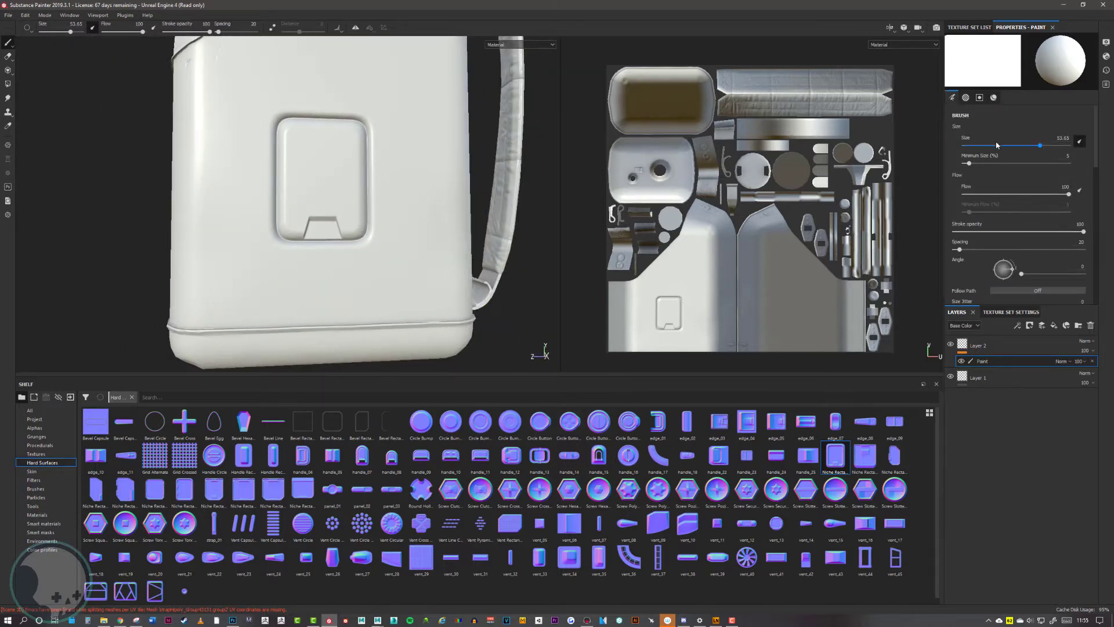
{"action": "scroll", "coordinate": [1001, 150], "scroll_direction": "down", "scroll_amount": 1}
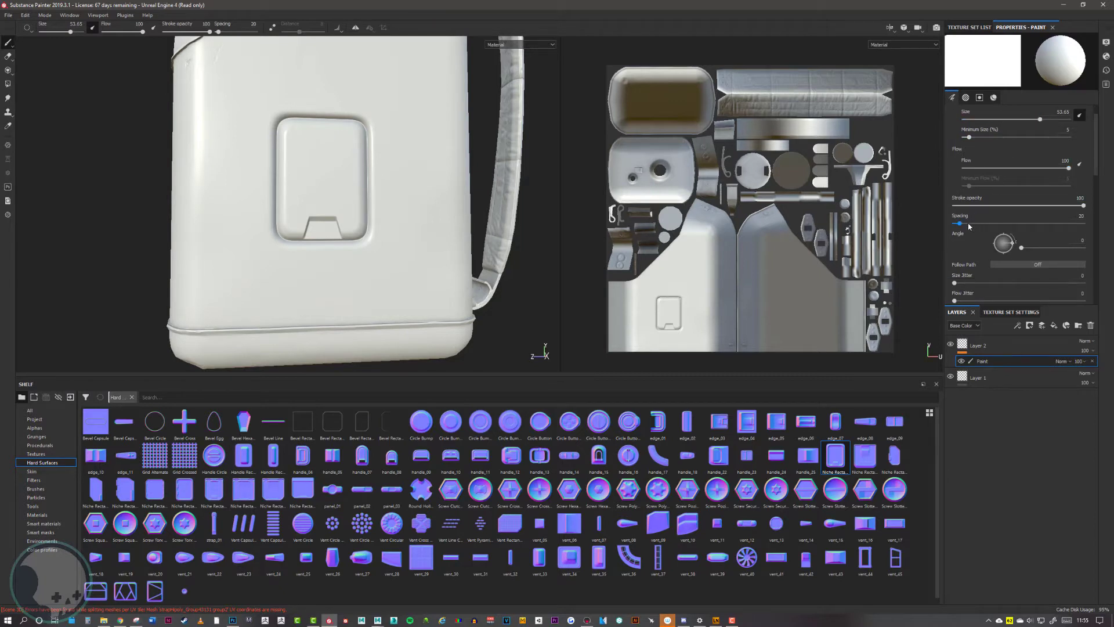
{"action": "scroll", "coordinate": [987, 180], "scroll_direction": "down", "scroll_amount": 1}
{"action": "scroll", "coordinate": [963, 226], "scroll_direction": "down", "scroll_amount": 1}
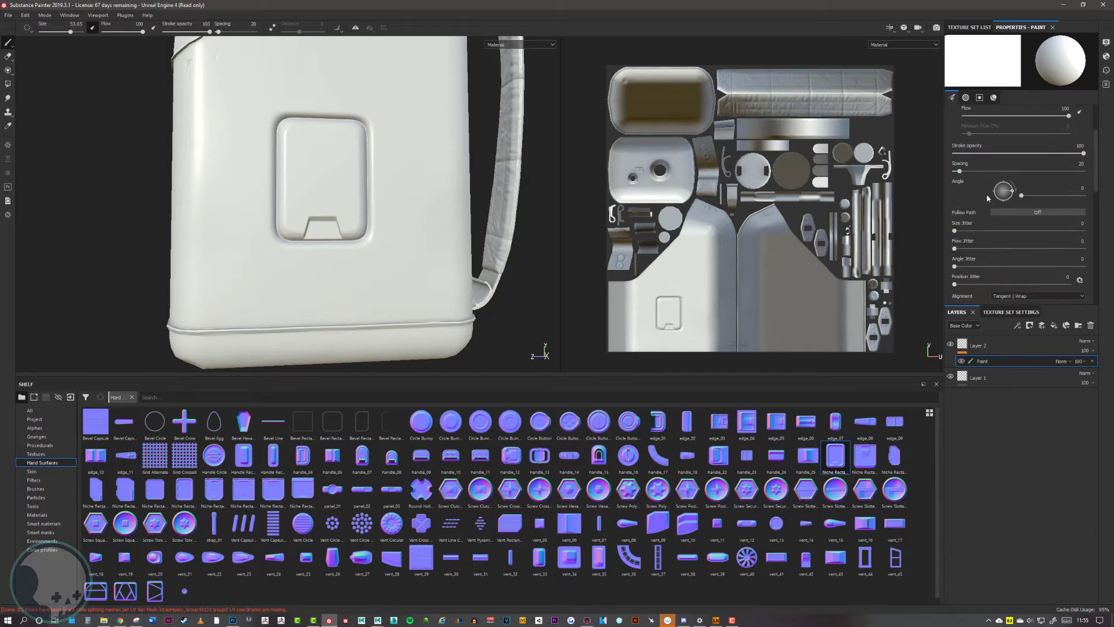
{"action": "scroll", "coordinate": [966, 193], "scroll_direction": "down", "scroll_amount": 1}
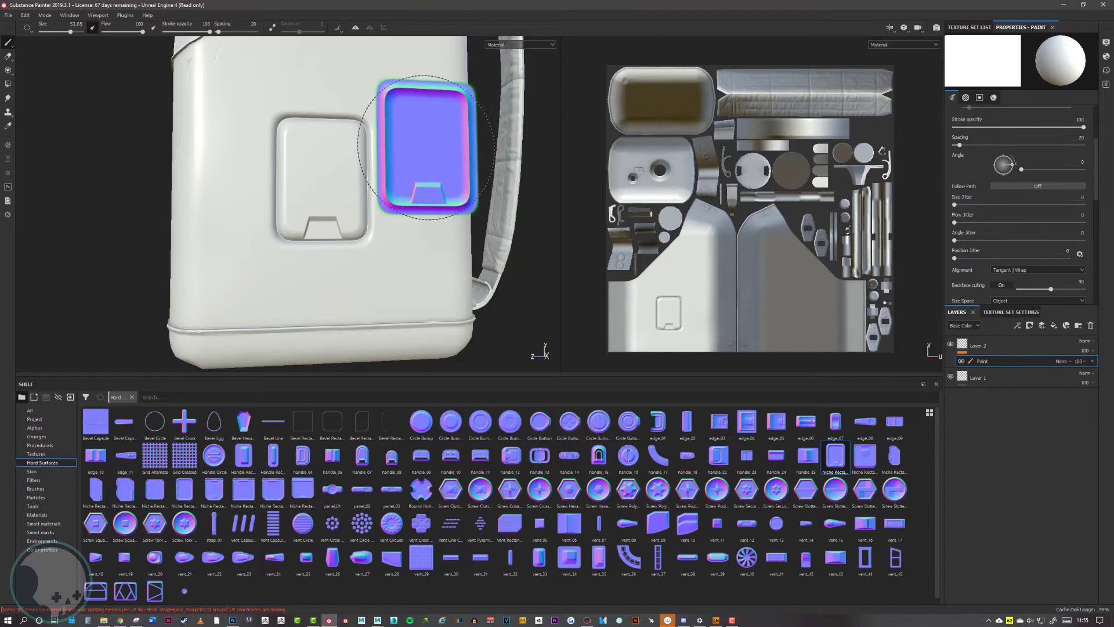
Enlarge the brush to about 66 and bring its flow back to 100.
{"action": "middle_click_drag", "start_coordinate": [328, 182], "coordinate": [358, 173], "text": "alt"}
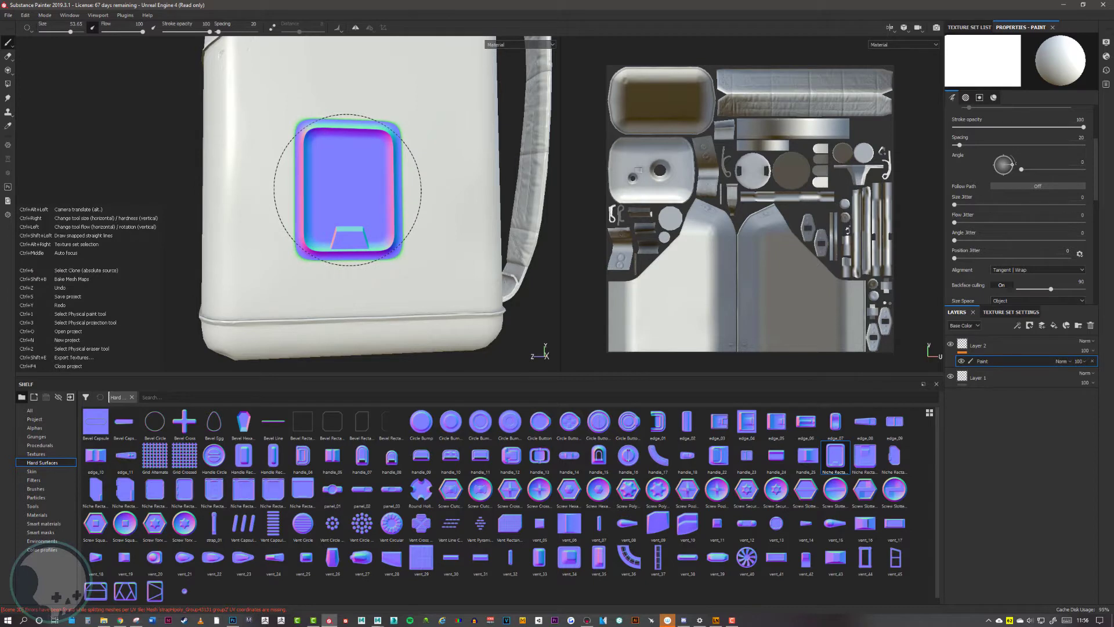
{"action": "mouse_move", "coordinate": [347, 190]}
{"action": "right_mouse_down", "text": "ctrl"}
{"action": "mouse_move", "coordinate": [371, 190]}
{"action": "mouse_move", "coordinate": [342, 190]}
{"action": "mouse_move", "coordinate": [370, 190]}
{"action": "mouse_move", "coordinate": [359, 187]}
{"action": "right_mouse_up", "text": "ctrl"}
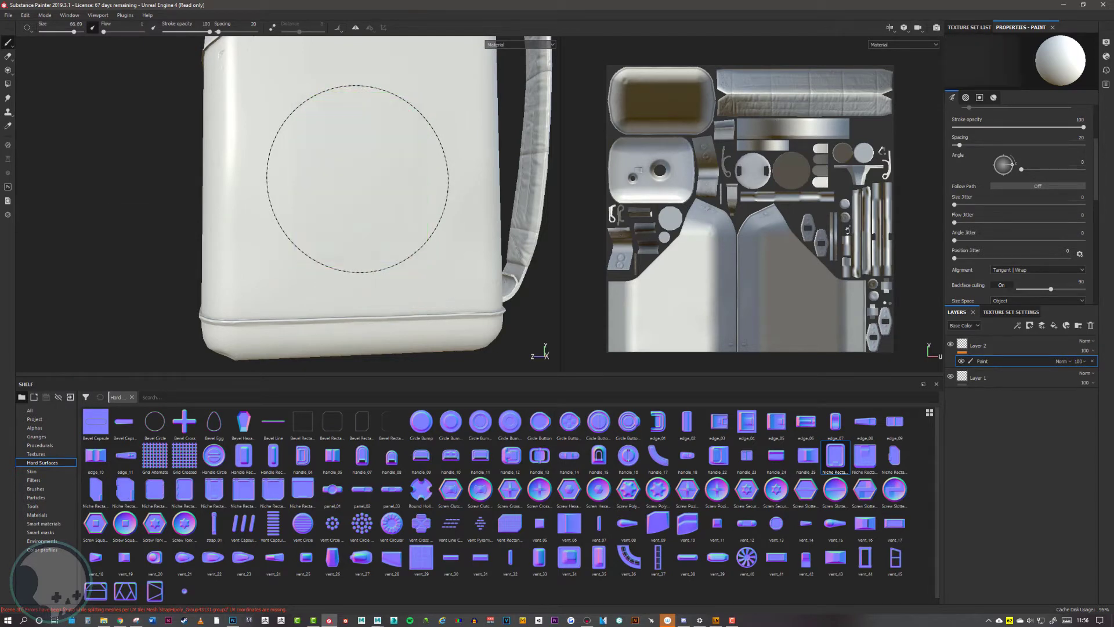
{"action": "mouse_move", "coordinate": [358, 179]}
{"action": "left_mouse_down", "text": "ctrl"}
{"action": "mouse_move", "coordinate": [332, 178]}
{"action": "mouse_move", "coordinate": [401, 224]}
{"action": "mouse_move", "coordinate": [498, 263]}
{"action": "mouse_move", "coordinate": [419, 238]}
{"action": "left_mouse_up", "text": "ctrl"}
Try stamping the niche on the can's flat side while varying the brush flow and rotation, and undo the stamps.
{"action": "left_click", "coordinate": [347, 186]}
{"action": "key", "text": "ctrl+z"}
{"action": "left_click_drag", "start_coordinate": [321, 211], "coordinate": [348, 210], "text": "ctrl"}
{"action": "left_click", "coordinate": [320, 211]}
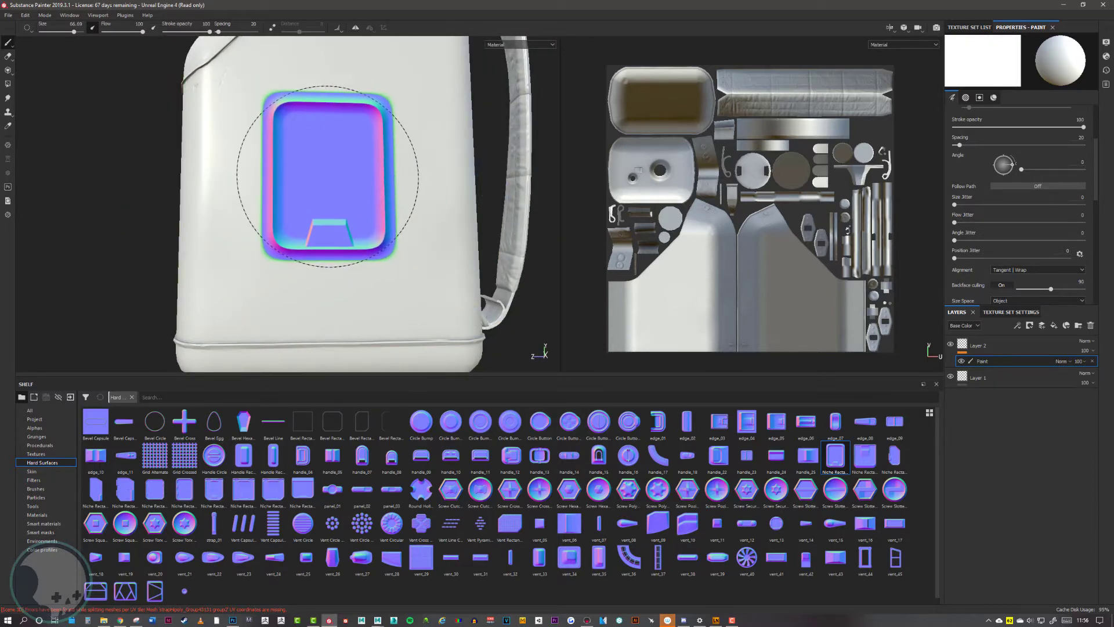
{"action": "key", "text": "ctrl"}
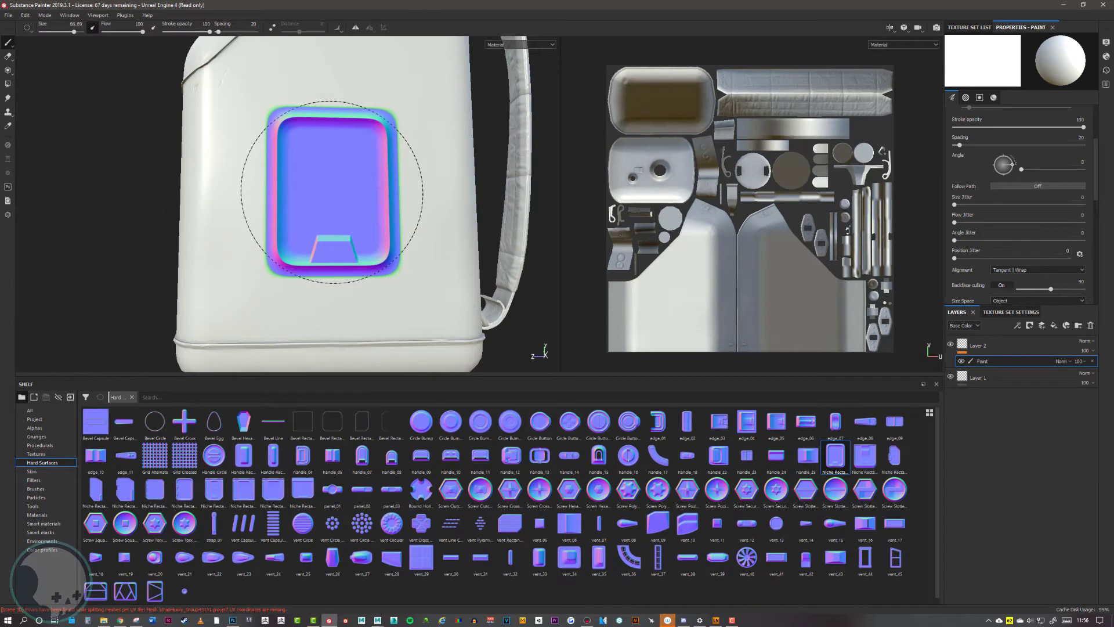
{"action": "left_click_drag", "start_coordinate": [332, 192], "coordinate": [332, 174], "text": "ctrl"}
Set the brush alignment to UV.
{"action": "scroll", "coordinate": [1009, 203], "scroll_direction": "down", "scroll_amount": 3}
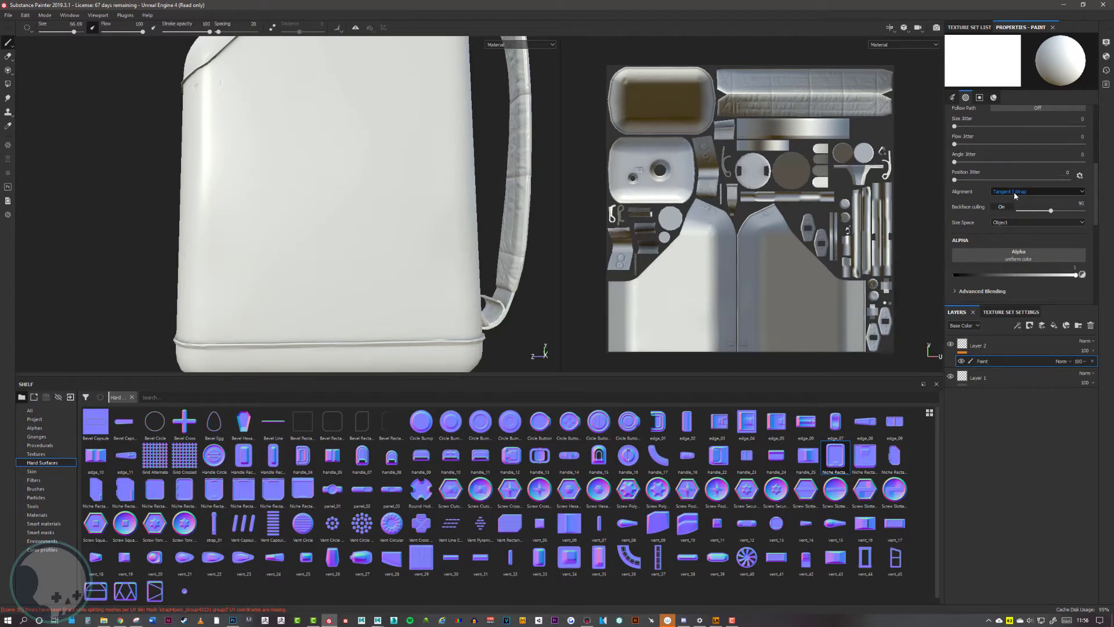
{"action": "left_click_drag", "start_coordinate": [373, 154], "coordinate": [299, 154], "text": "alt"}
{"action": "middle_click_drag", "start_coordinate": [300, 154], "coordinate": [299, 188], "text": "alt"}
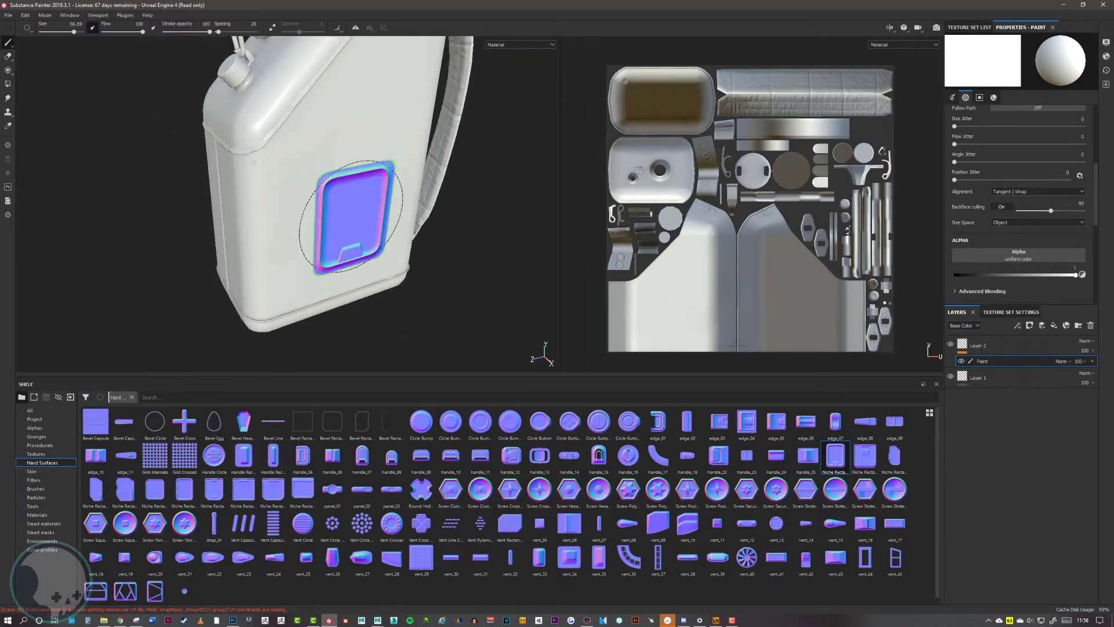
{"action": "left_click", "coordinate": [1031, 195]}
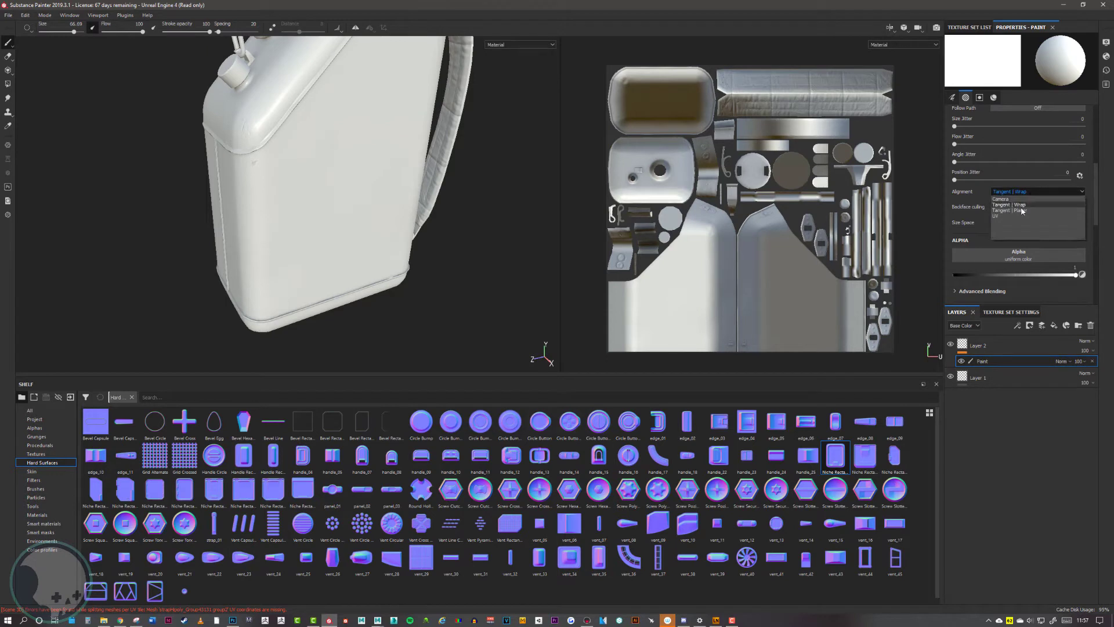
{"action": "left_click", "coordinate": [1016, 217]}
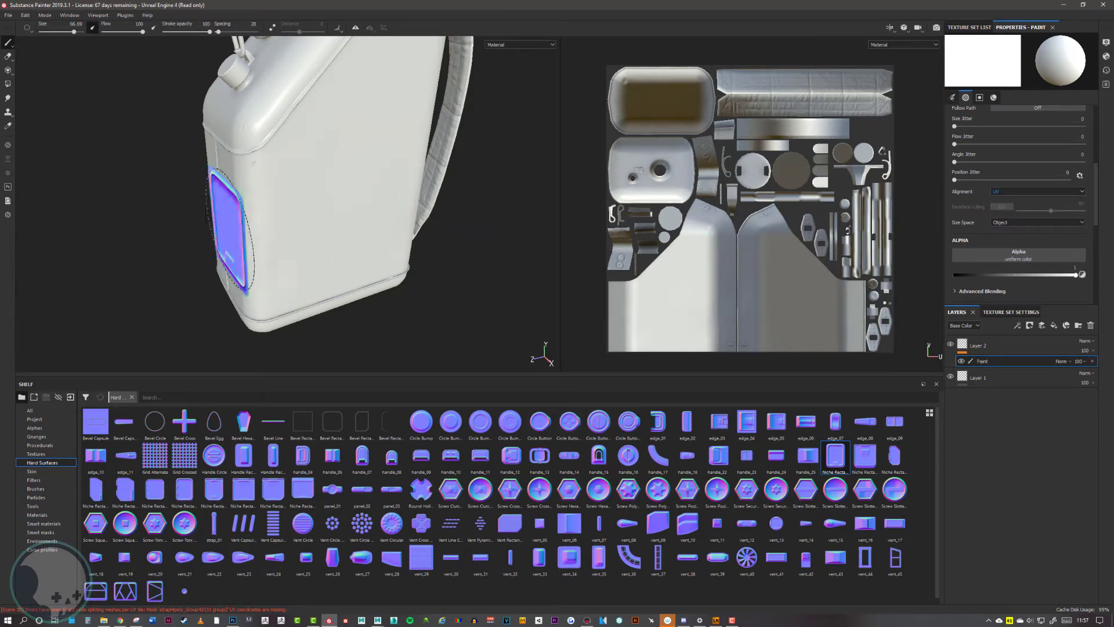
Stamp the niche around the can's rounded vertical corner and inspect it from several angles.
{"action": "left_click", "coordinate": [272, 218]}
{"action": "left_click_drag", "start_coordinate": [273, 217], "coordinate": [477, 249], "text": "alt"}
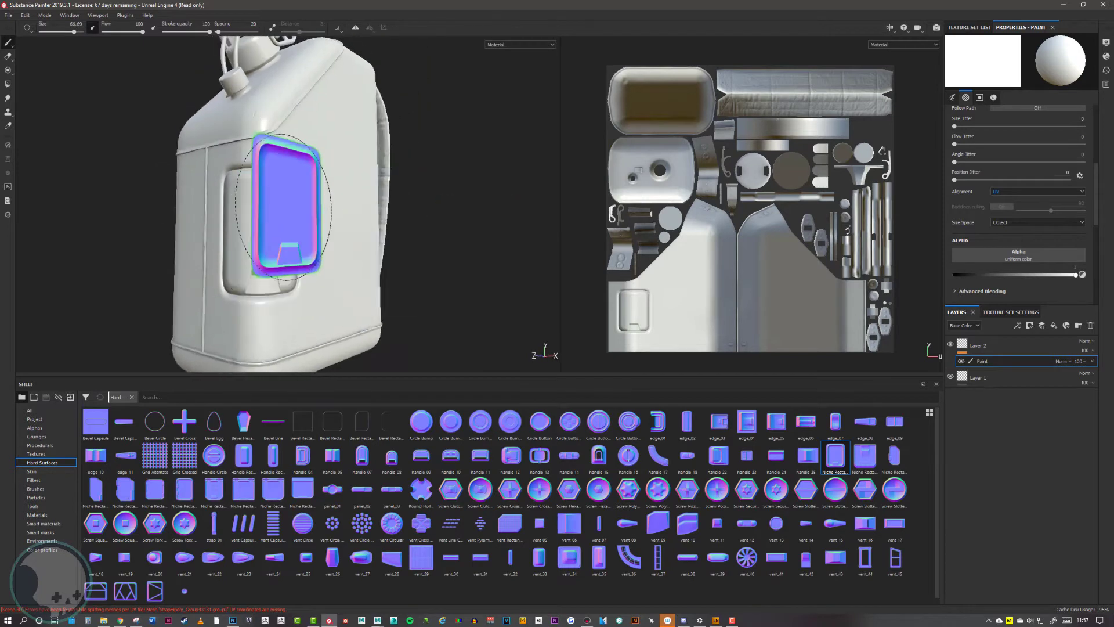
{"action": "left_click_drag", "start_coordinate": [395, 233], "coordinate": [369, 262], "text": "alt"}
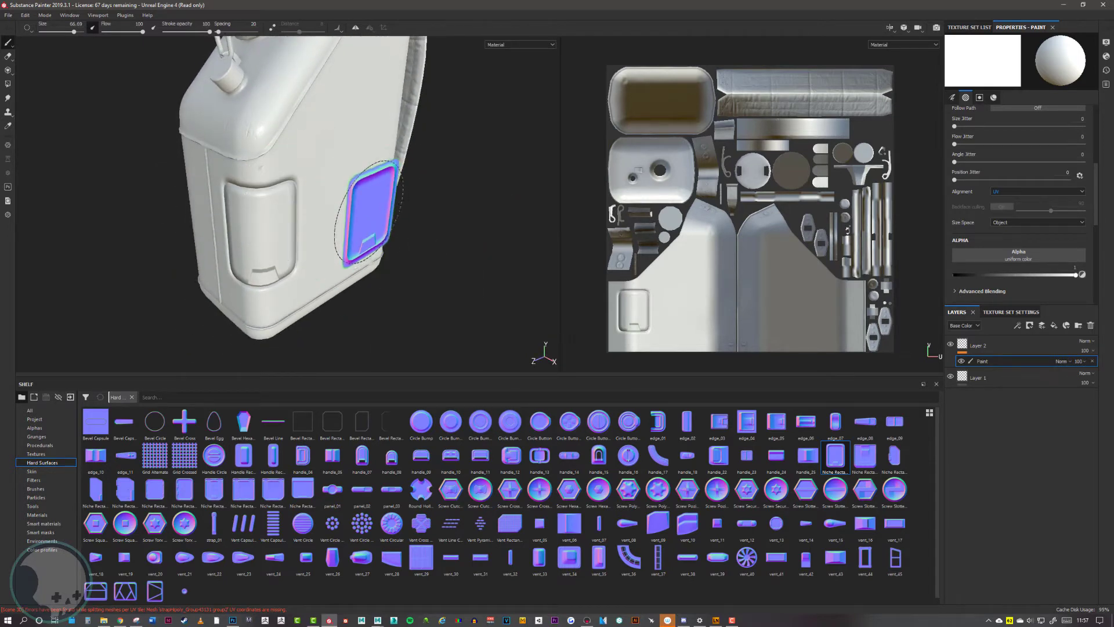
Try stamping the niche around the can's rounded vertical corner with Tangent | Wrap alignment, and undo each stamp.
{"action": "mouse_move", "coordinate": [702, 284]}
{"action": "middle_mouse_down", "text": "alt"}
{"action": "mouse_move", "coordinate": [698, 257]}
{"action": "mouse_move", "coordinate": [702, 288]}
{"action": "middle_mouse_up", "text": "alt"}
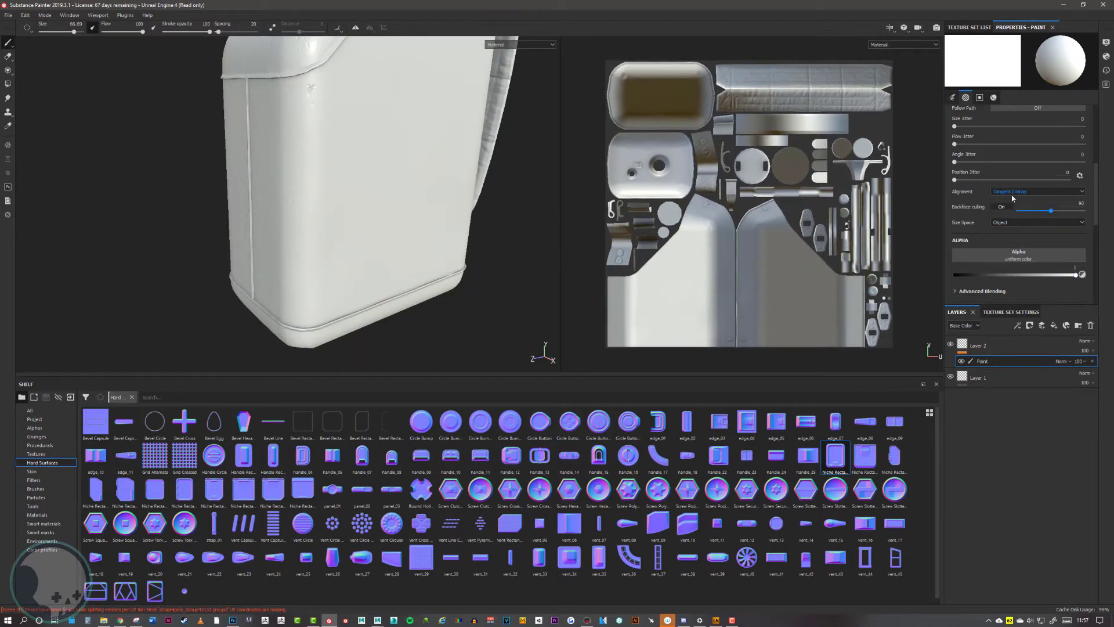
{"action": "left_click_drag", "start_coordinate": [528, 199], "coordinate": [348, 242], "text": "alt"}
{"action": "left_click", "coordinate": [306, 208]}
{"action": "left_click_drag", "start_coordinate": [305, 209], "coordinate": [309, 258], "text": "alt"}
{"action": "key", "text": "ctrl+z"}
{"action": "left_click", "coordinate": [320, 200]}
{"action": "left_click_drag", "start_coordinate": [320, 201], "coordinate": [385, 246], "text": "alt"}
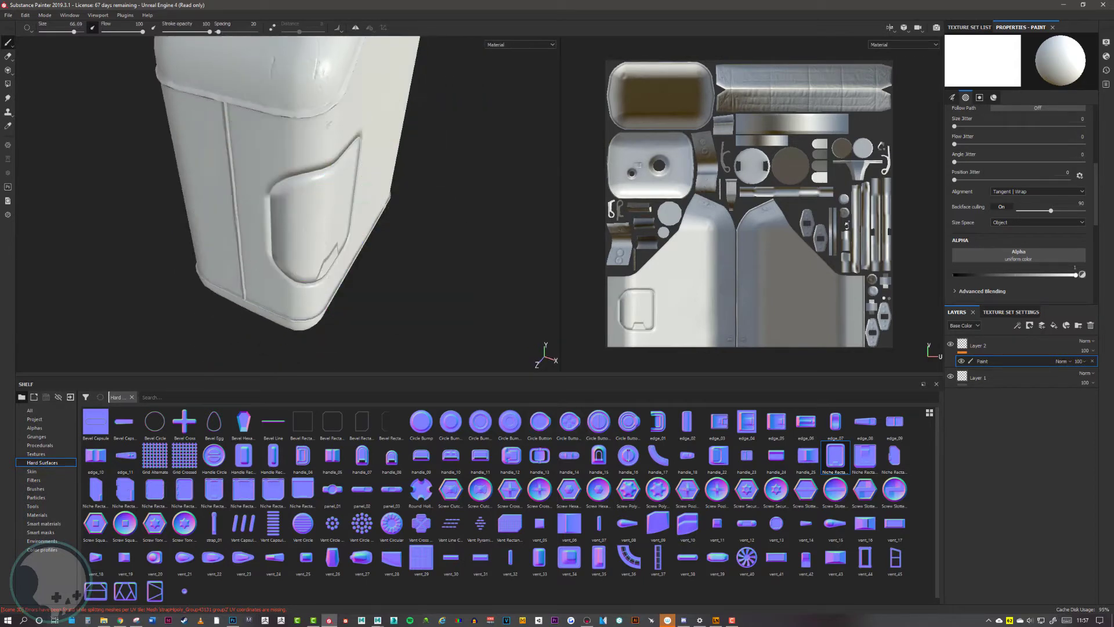
{"action": "left_click_drag", "start_coordinate": [350, 212], "coordinate": [316, 200], "text": "alt"}
{"action": "key", "text": "ctrl+z"}
{"action": "left_click", "coordinate": [286, 189]}
{"action": "left_click_drag", "start_coordinate": [406, 231], "coordinate": [381, 206], "text": "alt"}
{"action": "key", "text": "ctrl+z"}
Set the brush alignment back to UV and test a niche stamp on the rounded corner from several angles.
{"action": "left_click", "coordinate": [1027, 192]}
{"action": "left_click", "coordinate": [1021, 215]}
{"action": "left_click", "coordinate": [296, 197]}
{"action": "left_click_drag", "start_coordinate": [328, 199], "coordinate": [362, 181], "text": "alt"}
{"action": "middle_click_drag", "start_coordinate": [400, 139], "coordinate": [385, 206], "text": "alt"}
{"action": "right_click_drag", "start_coordinate": [385, 207], "coordinate": [343, 186], "text": "alt"}
{"action": "middle_click_drag", "start_coordinate": [342, 186], "coordinate": [331, 173], "text": "alt"}
{"action": "mouse_move", "coordinate": [330, 173]}
{"action": "left_mouse_down", "text": "alt"}
{"action": "mouse_move", "coordinate": [304, 169]}
{"action": "mouse_move", "coordinate": [350, 201]}
{"action": "mouse_move", "coordinate": [398, 203]}
{"action": "mouse_move", "coordinate": [328, 191]}
{"action": "left_mouse_up", "text": "alt"}
{"action": "right_click_drag", "start_coordinate": [329, 191], "coordinate": [467, 208], "text": "alt"}
{"action": "left_click_drag", "start_coordinate": [468, 209], "coordinate": [314, 211], "text": "alt"}
{"action": "middle_click_drag", "start_coordinate": [314, 211], "coordinate": [369, 278], "text": "alt"}
Assign Screw Square Hexagon as the brush's normal resource in place of the niche.
{"action": "scroll", "coordinate": [1012, 262], "scroll_direction": "down", "scroll_amount": 5}
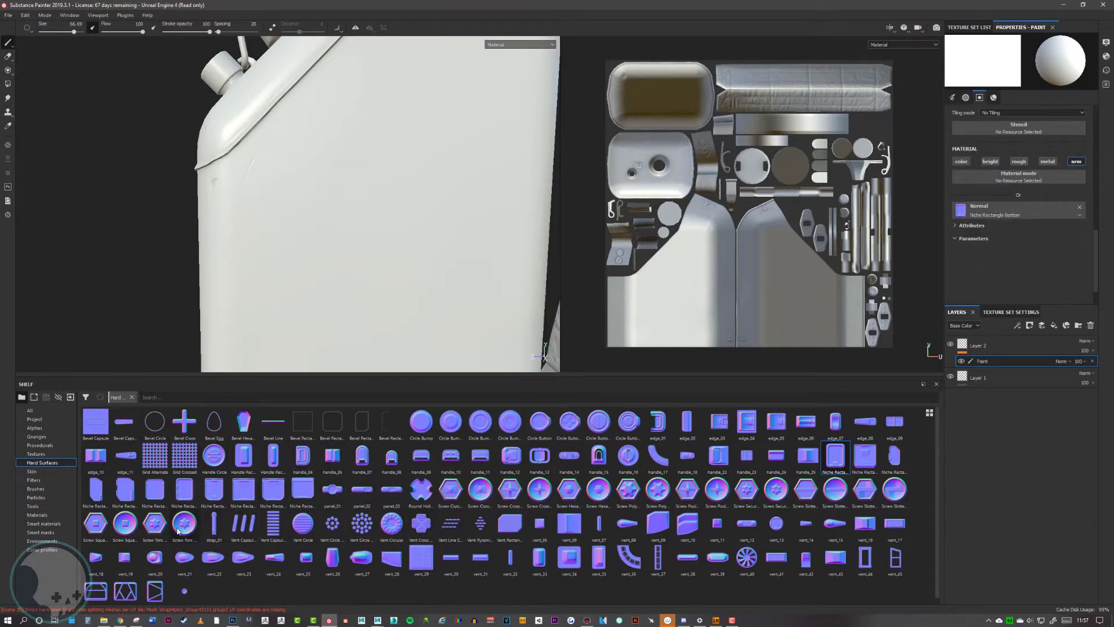
{"action": "left_click_drag", "start_coordinate": [96, 529], "coordinate": [839, 417]}
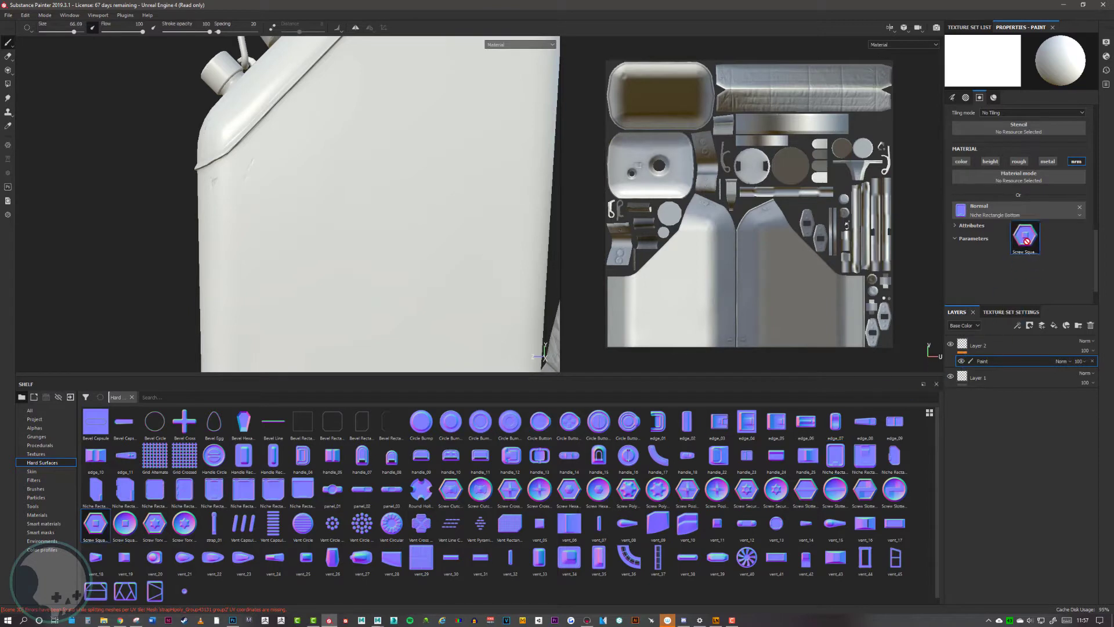
{"action": "left_click_drag", "start_coordinate": [1010, 216], "coordinate": [1009, 216]}
Shrink the brush to about 7 so the screw fits beside the can's sloped seam.
{"action": "left_click_drag", "start_coordinate": [435, 224], "coordinate": [398, 249], "text": "alt"}
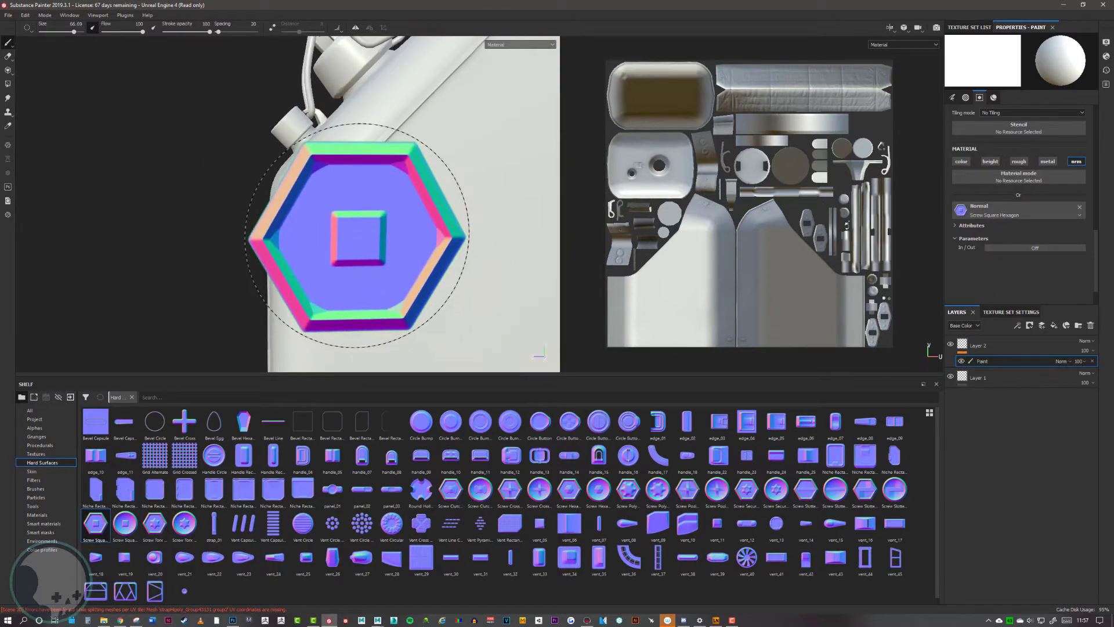
{"action": "key", "text": "bracketleft"}
{"action": "key", "text": "bracketleft"}
{"action": "key", "text": "bracketleft"}
{"action": "key", "text": "bracketleft"}
{"action": "key", "text": "bracketleft"}
{"action": "key", "text": "bracketleft"}
{"action": "key", "text": "bracketleft"}
{"action": "key", "text": "bracketleft"}
{"action": "key", "text": "bracketleft"}
{"action": "key", "text": "bracketleft"}
{"action": "key", "text": "bracketleft"}
{"action": "key", "text": "bracketleft"}
{"action": "key", "text": "bracketleft"}
{"action": "key", "text": "bracketleft"}
{"action": "key", "text": "bracketleft"}
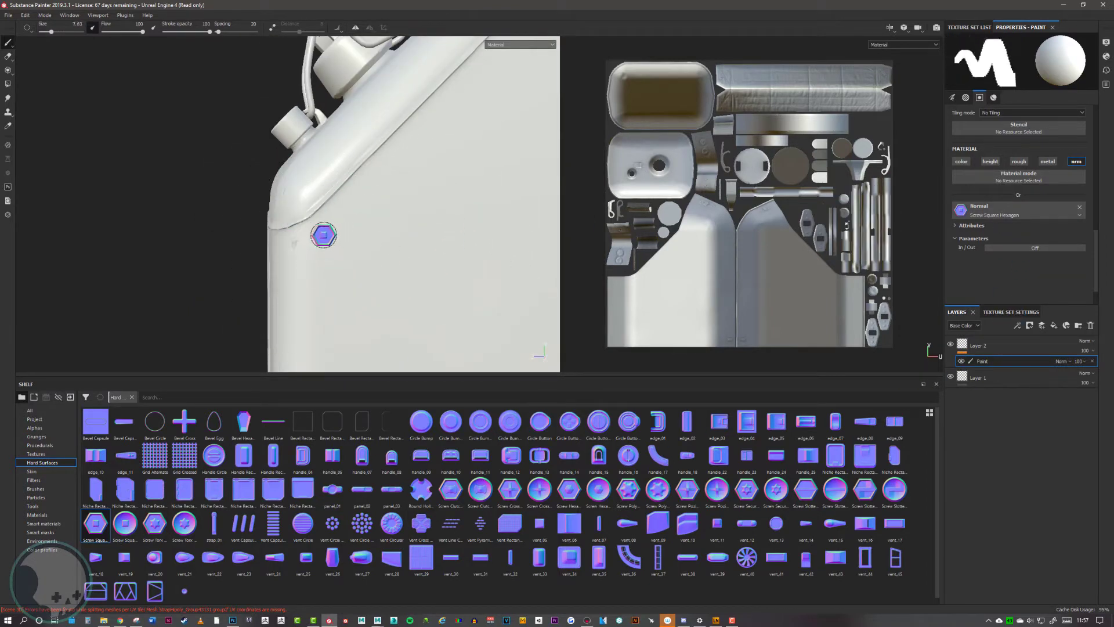
Try stamping a single hexagon screw on the flat side below the sloped seam's lower end, and undo it.
{"action": "scroll", "coordinate": [437, 221], "scroll_direction": "up", "scroll_amount": 5}
{"action": "right_click_drag", "start_coordinate": [517, 238], "coordinate": [525, 241], "text": "alt"}
{"action": "left_click_drag", "start_coordinate": [367, 285], "coordinate": [427, 256], "text": "alt"}
{"action": "middle_click_drag", "start_coordinate": [427, 247], "coordinate": [504, 154], "text": "alt"}
{"action": "right_click_drag", "start_coordinate": [462, 200], "coordinate": [262, 203], "text": "alt"}
{"action": "middle_click_drag", "start_coordinate": [262, 203], "coordinate": [181, 252], "text": "alt"}
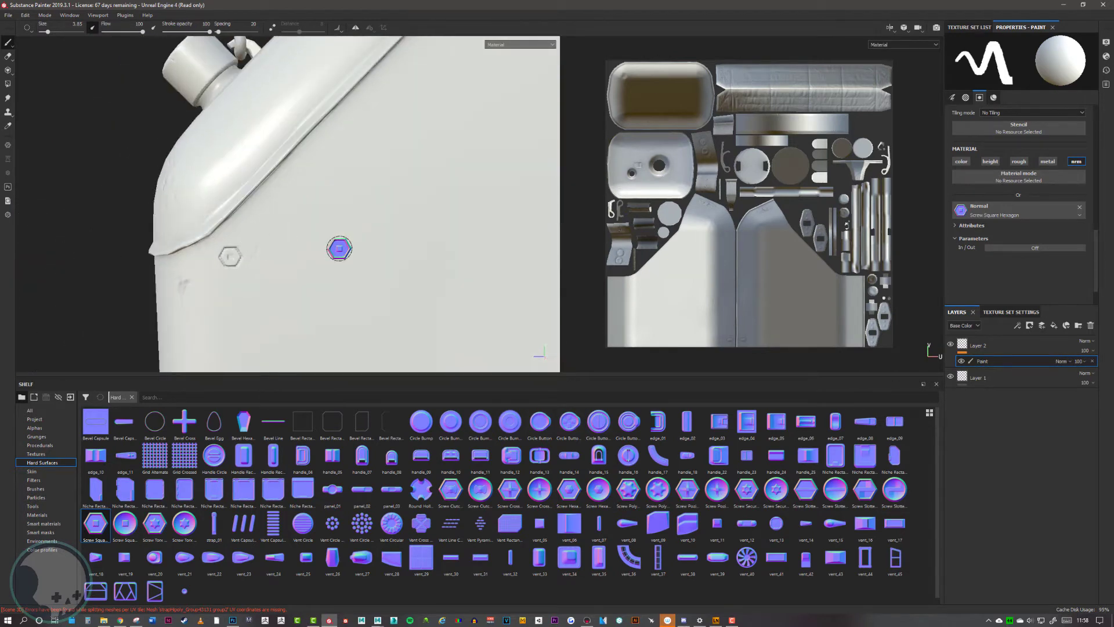
{"action": "middle_click_drag", "start_coordinate": [345, 222], "coordinate": [374, 214], "text": "alt"}
{"action": "right_click_drag", "start_coordinate": [373, 213], "coordinate": [302, 189], "text": "alt"}
{"action": "middle_click_drag", "start_coordinate": [340, 181], "coordinate": [306, 127], "text": "alt"}
{"action": "left_click_drag", "start_coordinate": [319, 163], "coordinate": [326, 189], "text": "alt"}
{"action": "middle_click_drag", "start_coordinate": [255, 214], "coordinate": [311, 180], "text": "alt"}
{"action": "right_click_drag", "start_coordinate": [311, 180], "coordinate": [404, 190], "text": "alt"}
{"action": "middle_click_drag", "start_coordinate": [389, 176], "coordinate": [308, 249], "text": "alt"}
{"action": "right_click_drag", "start_coordinate": [308, 249], "coordinate": [256, 238], "text": "alt"}
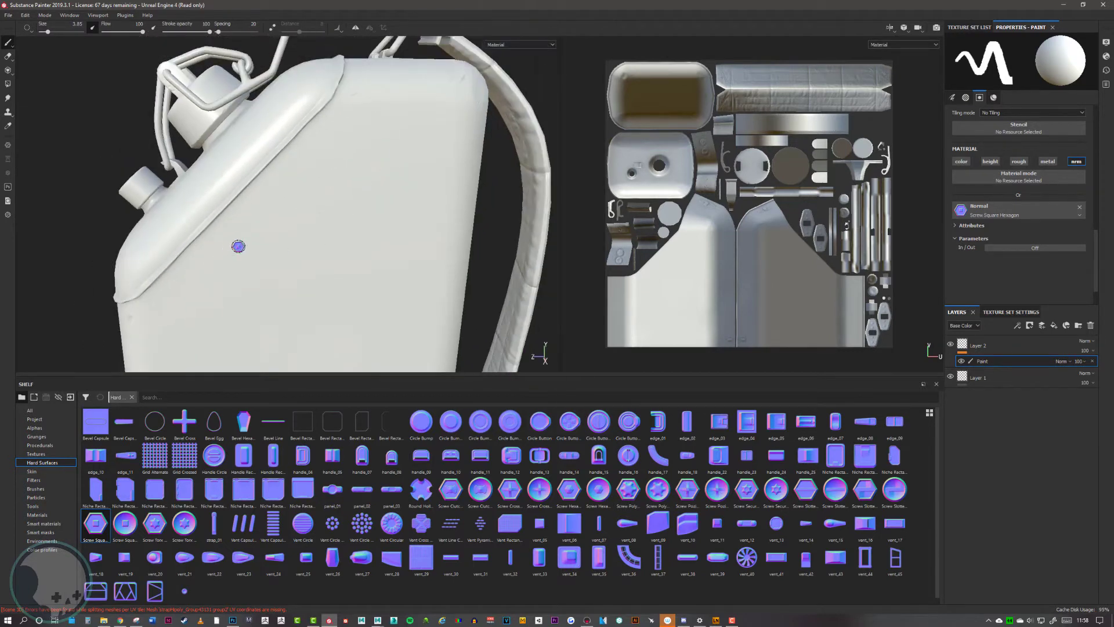
Try a straight line of screws along the sloped seam at the default brush spacing, and undo it.
{"action": "left_click_drag", "start_coordinate": [256, 238], "coordinate": [316, 208], "text": "alt"}
{"action": "middle_click_drag", "start_coordinate": [316, 208], "coordinate": [329, 192], "text": "alt"}
{"action": "left_click_drag", "start_coordinate": [328, 192], "coordinate": [242, 245], "text": "alt"}
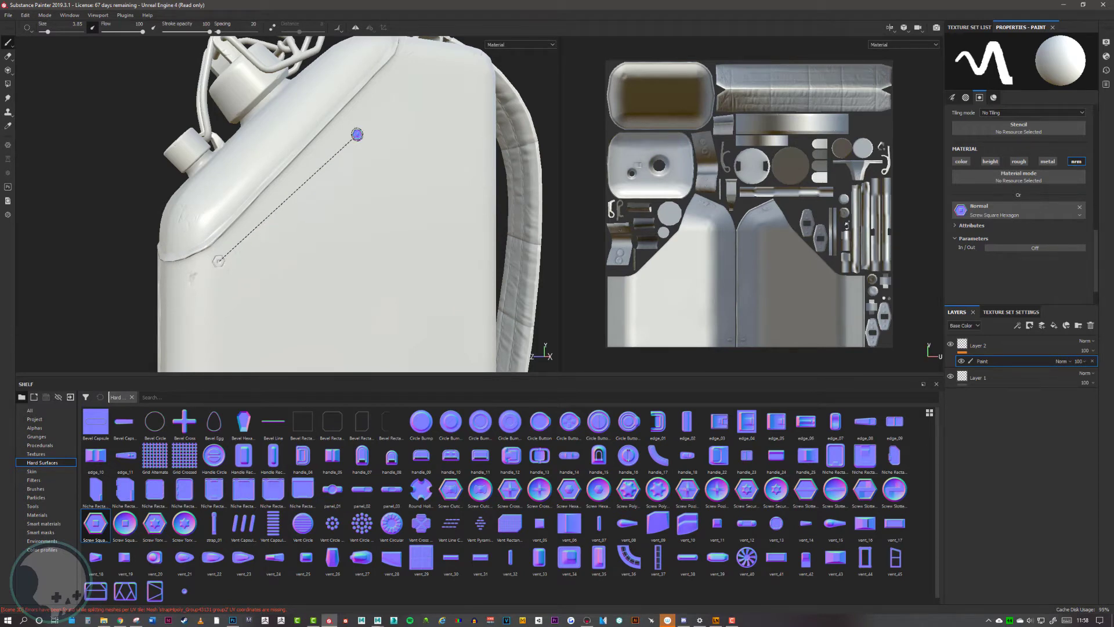
{"action": "left_click", "coordinate": [404, 66], "text": "shift"}
{"action": "mouse_move", "coordinate": [419, 192]}
{"action": "left_mouse_down", "text": "alt"}
{"action": "mouse_move", "coordinate": [367, 186]}
{"action": "mouse_move", "coordinate": [374, 215]}
{"action": "left_mouse_up", "text": "alt"}
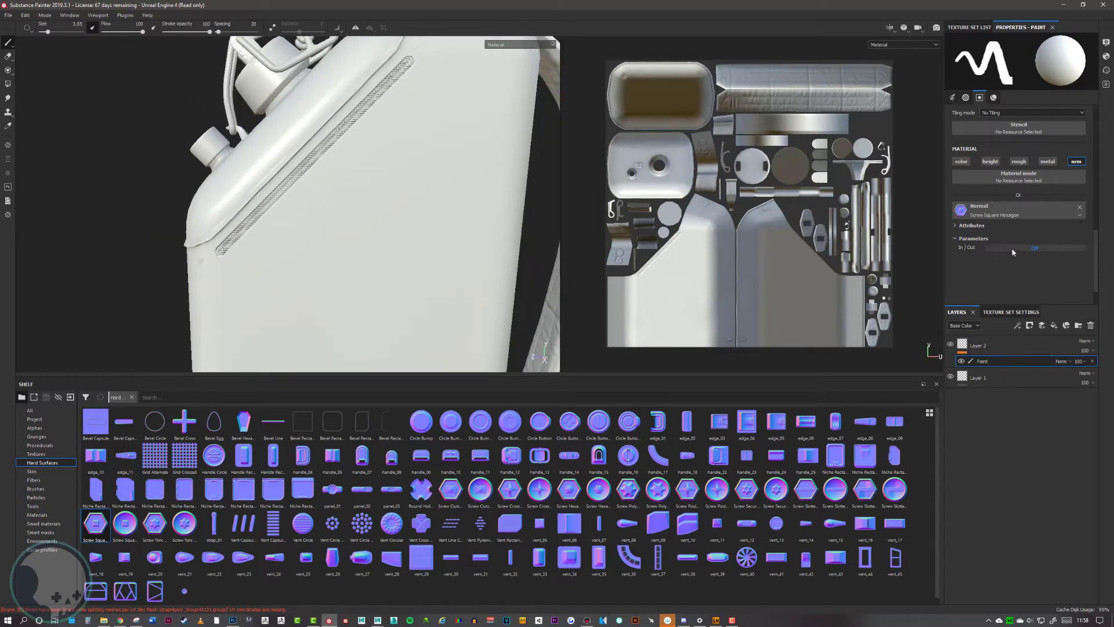
Set the brush spacing to 180 and stamp a straight line of screws along the sloped seam.
{"action": "scroll", "coordinate": [1021, 245], "scroll_direction": "up", "scroll_amount": 5}
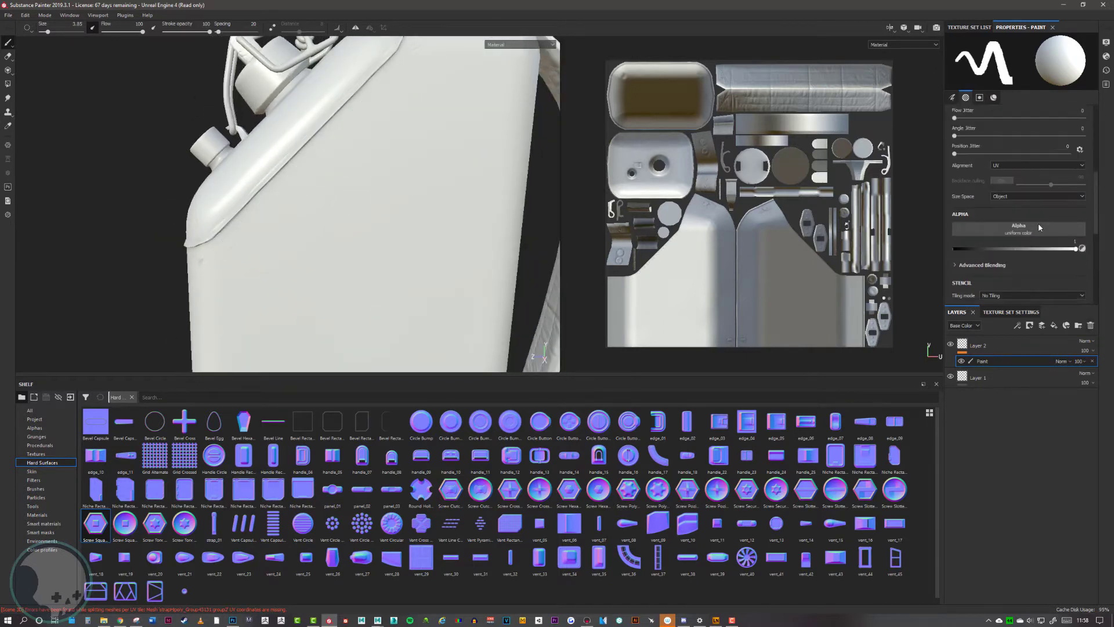
{"action": "scroll", "coordinate": [1039, 223], "scroll_direction": "up", "scroll_amount": 3}
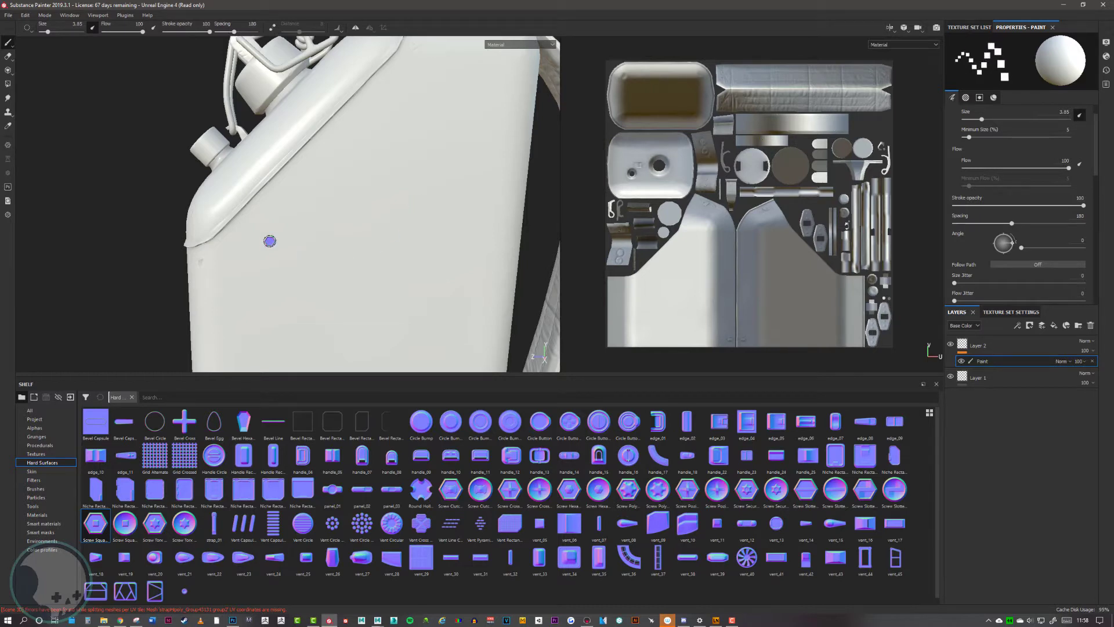
{"action": "scroll", "coordinate": [317, 239], "scroll_direction": "down", "scroll_amount": 2}
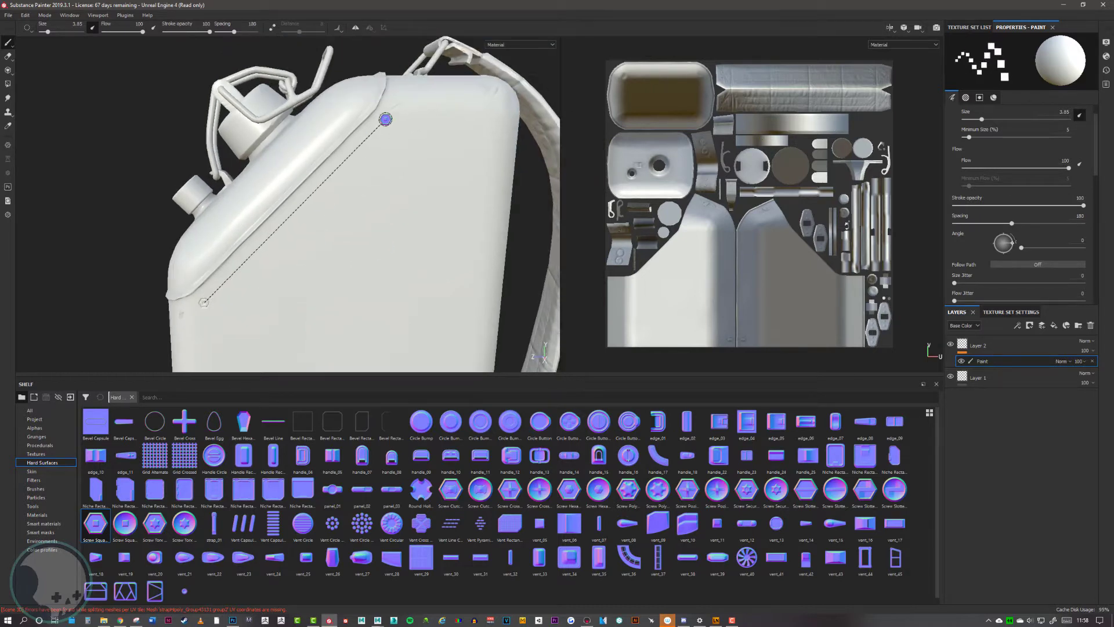
{"action": "left_click", "coordinate": [386, 119], "text": "shift"}
Continue the straight screw lines along the top, rear, bottom and front edges of the flat side to close the outline.
{"action": "scroll", "coordinate": [350, 189], "scroll_direction": "up", "scroll_amount": 3}
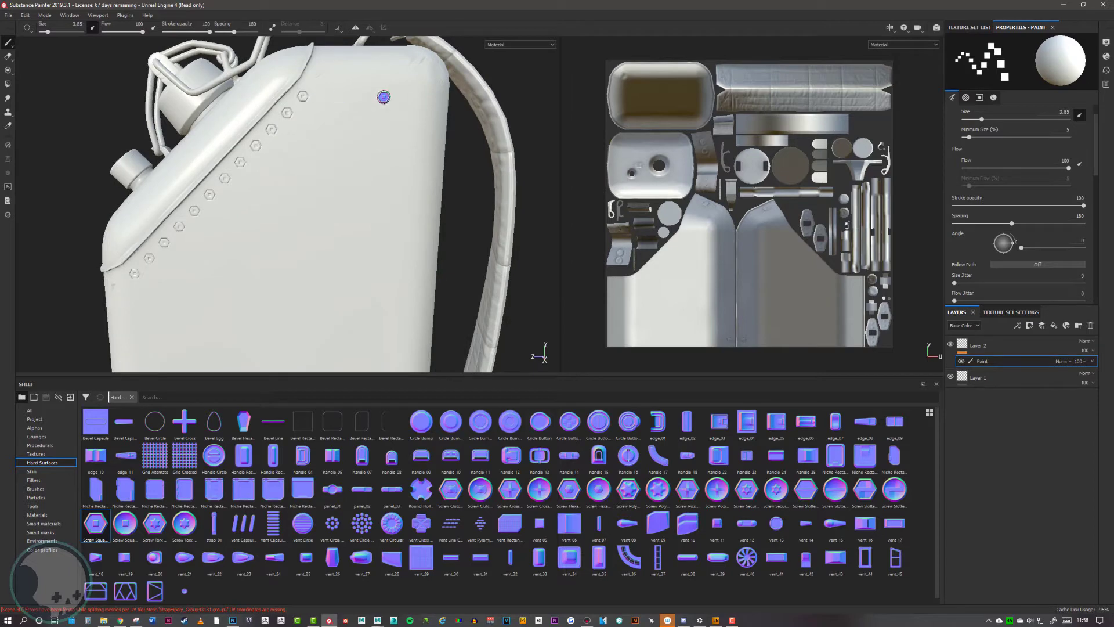
{"action": "left_click", "coordinate": [415, 94], "text": "shift"}
{"action": "scroll", "coordinate": [403, 91], "scroll_direction": "down", "scroll_amount": 3}
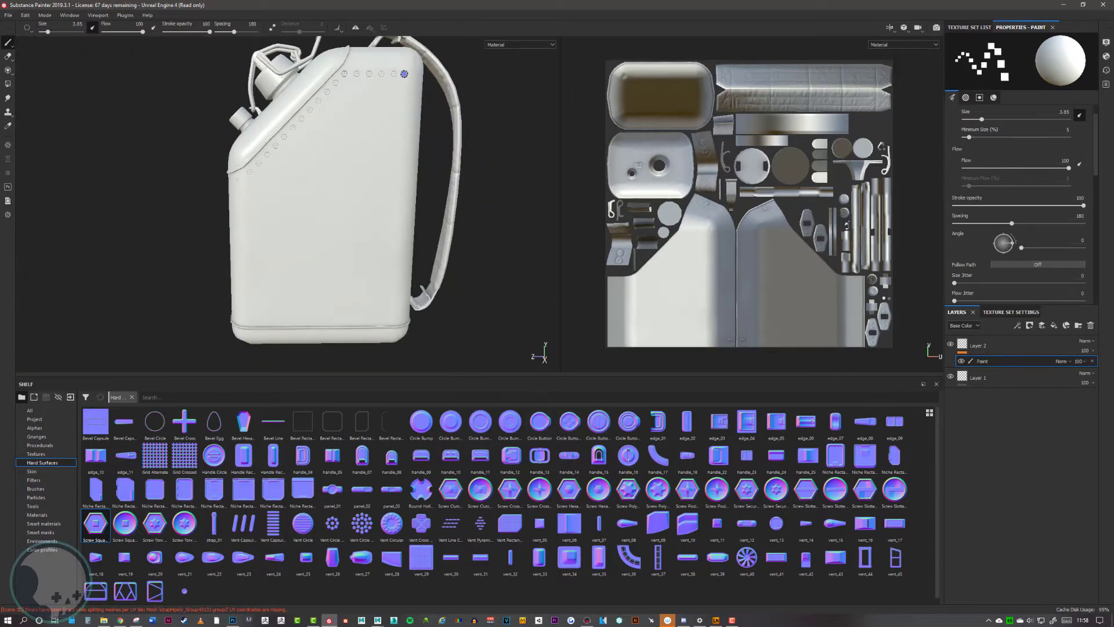
{"action": "left_click", "coordinate": [249, 320], "text": "shift"}
{"action": "left_click", "coordinate": [249, 174], "text": "shift"}
{"action": "mouse_move", "coordinate": [401, 209]}
{"action": "left_mouse_down", "text": "alt"}
{"action": "mouse_move", "coordinate": [472, 221]}
{"action": "mouse_move", "coordinate": [421, 204]}
{"action": "left_mouse_up", "text": "alt"}
{"action": "middle_click_drag", "start_coordinate": [336, 238], "coordinate": [370, 219], "text": "alt"}
Assign Niche Rectangle Corner Slope as the brush normal and stamp it at size about 99 in the middle of the flat side.
{"action": "scroll", "coordinate": [1036, 249], "scroll_direction": "down", "scroll_amount": 6}
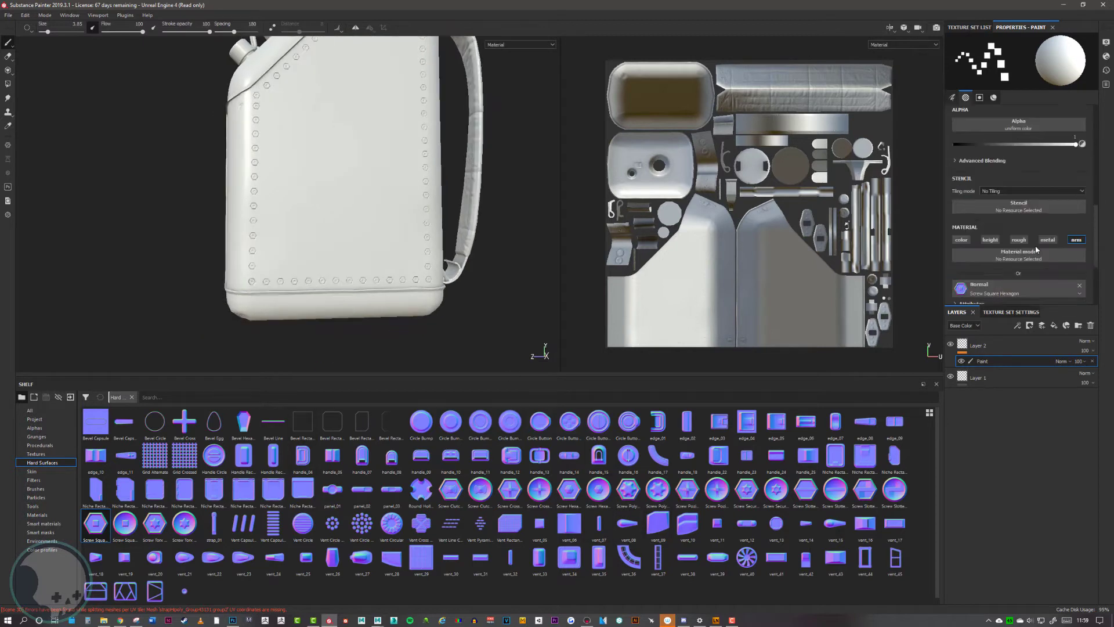
{"action": "scroll", "coordinate": [1033, 241], "scroll_direction": "down", "scroll_amount": 3}
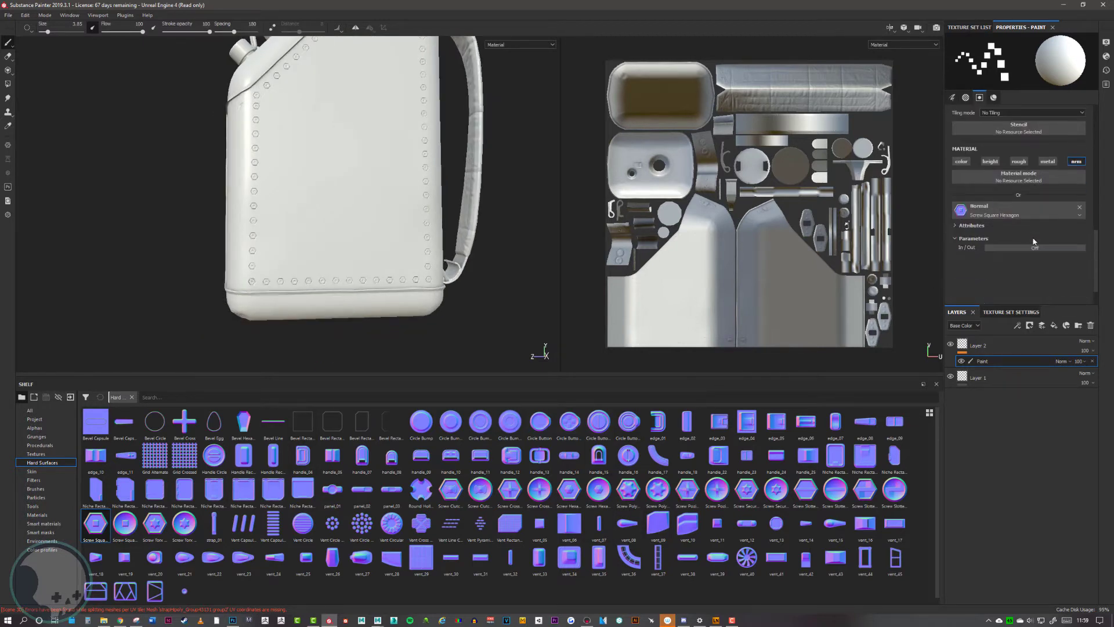
{"action": "left_click_drag", "start_coordinate": [93, 493], "coordinate": [947, 230]}
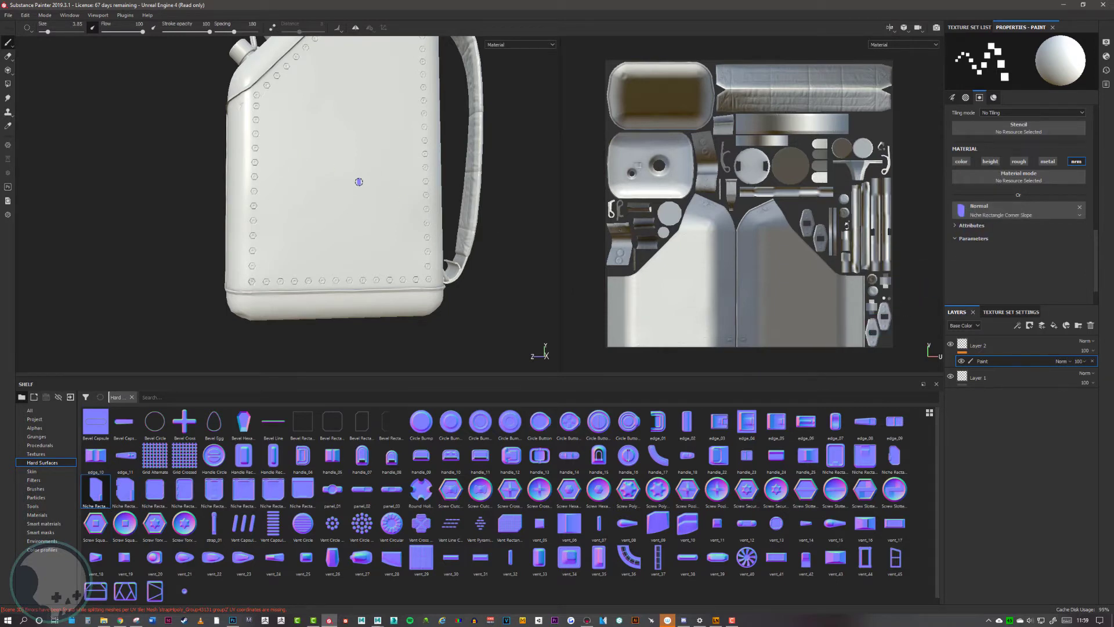
{"action": "mouse_move", "coordinate": [355, 192]}
{"action": "right_mouse_down", "text": "ctrl"}
{"action": "mouse_move", "coordinate": [360, 179]}
{"action": "mouse_move", "coordinate": [341, 154]}
{"action": "mouse_move", "coordinate": [406, 200]}
{"action": "mouse_move", "coordinate": [465, 208]}
{"action": "right_mouse_up", "text": "ctrl"}
{"action": "left_click", "coordinate": [336, 166]}
{"action": "left_click_drag", "start_coordinate": [360, 212], "coordinate": [342, 233], "text": "alt"}
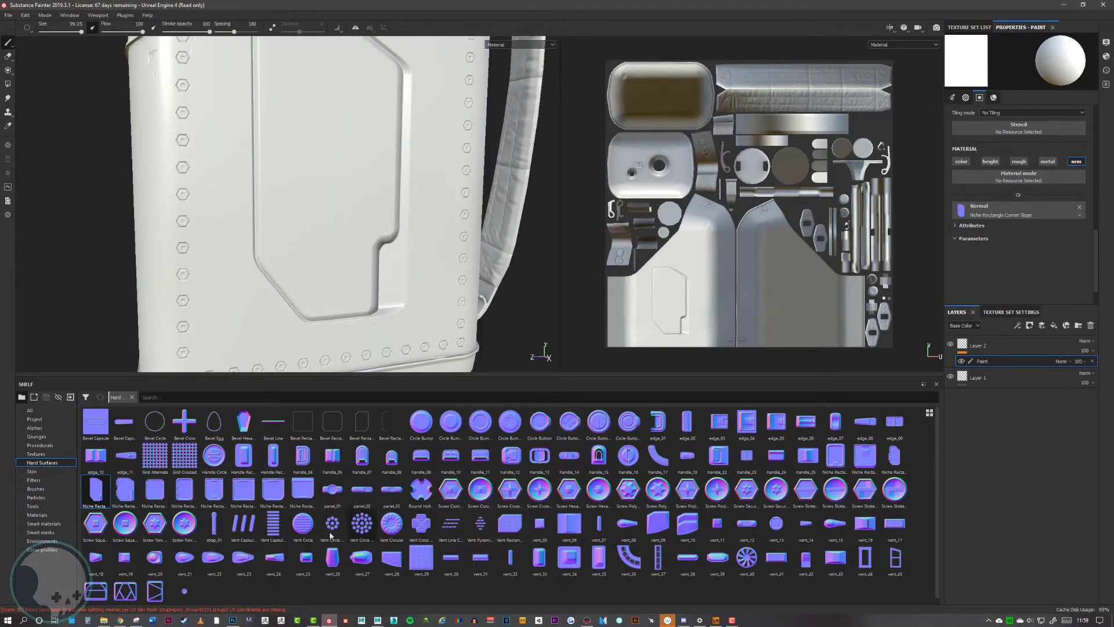
Assign Vent Circle as the brush normal and stamp it with a smaller brush inside the upper half of the niche.
{"action": "left_click_drag", "start_coordinate": [302, 522], "coordinate": [998, 231]}
{"action": "middle_click_drag", "start_coordinate": [403, 200], "coordinate": [401, 224], "text": "alt"}
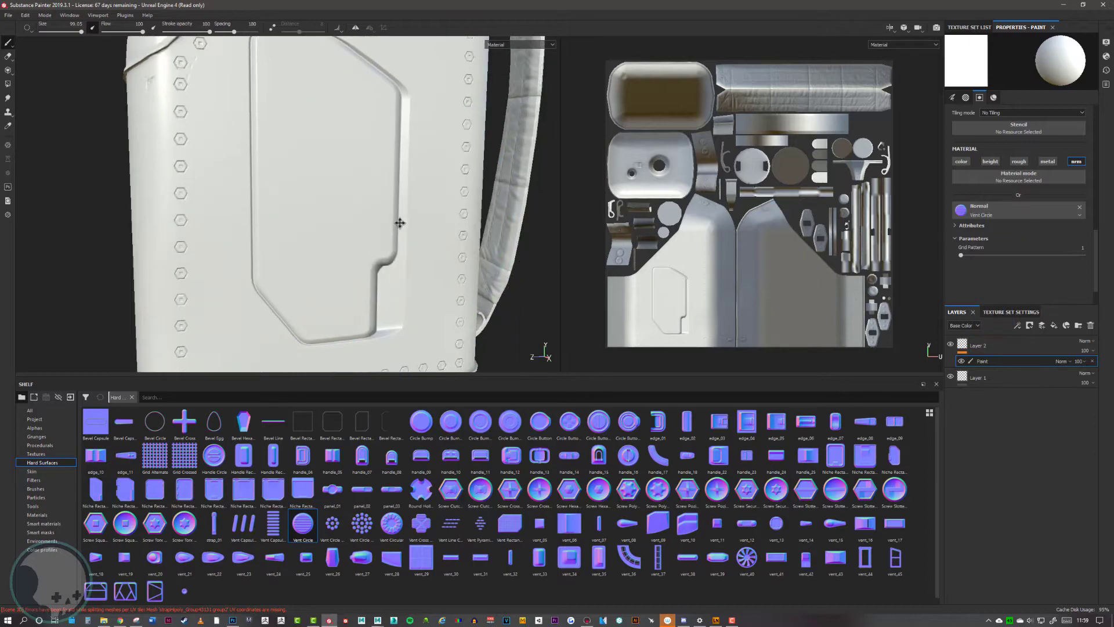
{"action": "mouse_move", "coordinate": [313, 144]}
{"action": "right_mouse_down", "text": "ctrl"}
{"action": "mouse_move", "coordinate": [297, 144]}
{"action": "mouse_move", "coordinate": [328, 158]}
{"action": "right_mouse_up", "text": "ctrl"}
{"action": "key", "text": "bracketleft"}
{"action": "key", "text": "bracketleft"}
{"action": "key", "text": "bracketleft"}
{"action": "key", "text": "bracketleft"}
{"action": "key", "text": "bracketleft"}
{"action": "key", "text": "bracketleft"}
{"action": "key", "text": "bracketleft"}
{"action": "key", "text": "bracketleft"}
{"action": "key", "text": "bracketleft"}
{"action": "key", "text": "bracketleft"}
{"action": "key", "text": "bracketleft"}
{"action": "key", "text": "bracketleft"}
{"action": "key", "text": "bracketleft"}
{"action": "key", "text": "bracketleft"}
{"action": "key", "text": "bracketleft"}
{"action": "key", "text": "bracketleft"}
{"action": "key", "text": "bracketleft"}
{"action": "key", "text": "bracketleft"}
{"action": "key", "text": "bracketleft"}
{"action": "left_click", "coordinate": [327, 155]}
{"action": "left_click_drag", "start_coordinate": [432, 252], "coordinate": [416, 238], "text": "alt"}
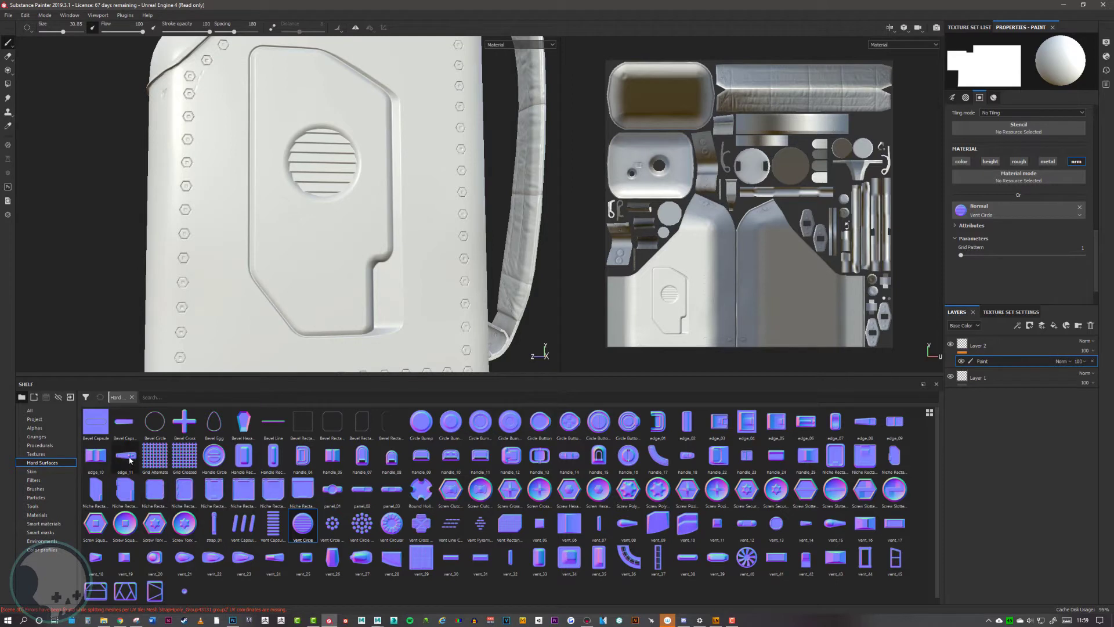
Assign edge_11 as the brush normal and stamp small rotated copies in the niche's upper and lower corners.
{"action": "left_click_drag", "start_coordinate": [130, 460], "coordinate": [980, 210]}
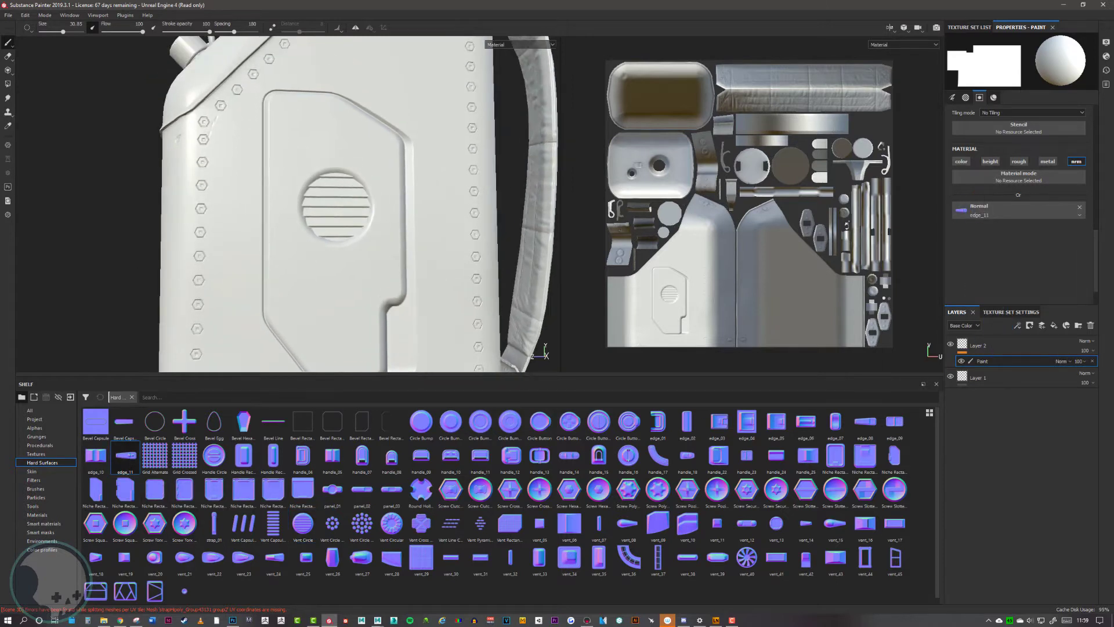
{"action": "mouse_move", "coordinate": [361, 169]}
{"action": "right_mouse_down", "text": "ctrl"}
{"action": "mouse_move", "coordinate": [293, 119]}
{"action": "mouse_move", "coordinate": [307, 116]}
{"action": "right_mouse_up", "text": "ctrl"}
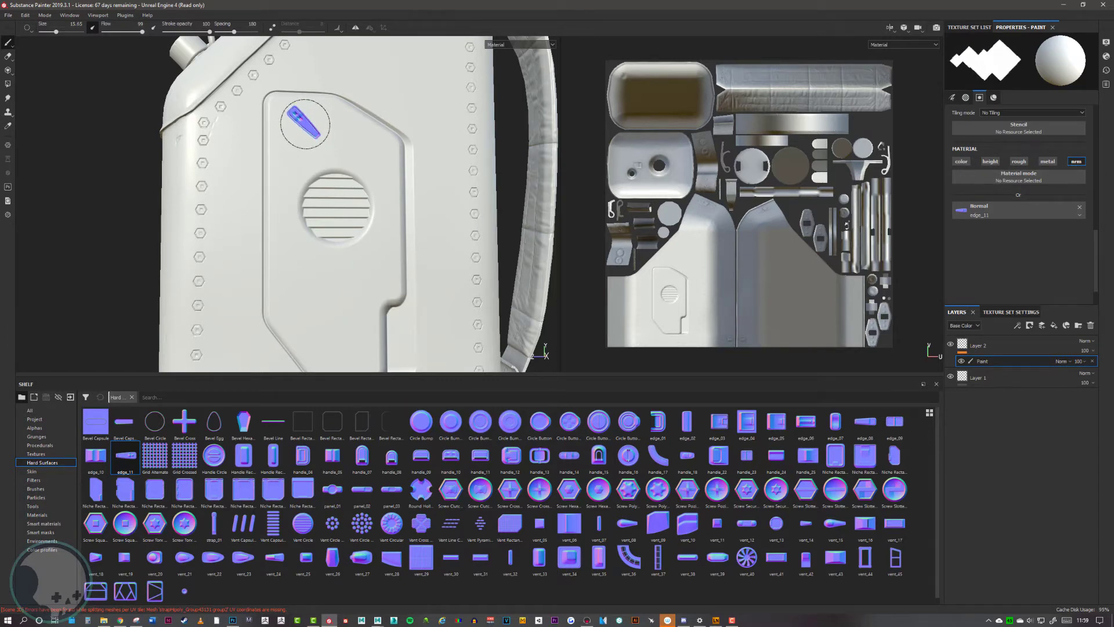
{"action": "right_click_drag", "start_coordinate": [305, 123], "coordinate": [288, 114], "text": "ctrl"}
{"action": "left_click", "coordinate": [287, 115]}
{"action": "middle_click_drag", "start_coordinate": [388, 209], "coordinate": [378, 156], "text": "alt"}
{"action": "left_click_drag", "start_coordinate": [279, 270], "coordinate": [286, 265], "text": "ctrl"}
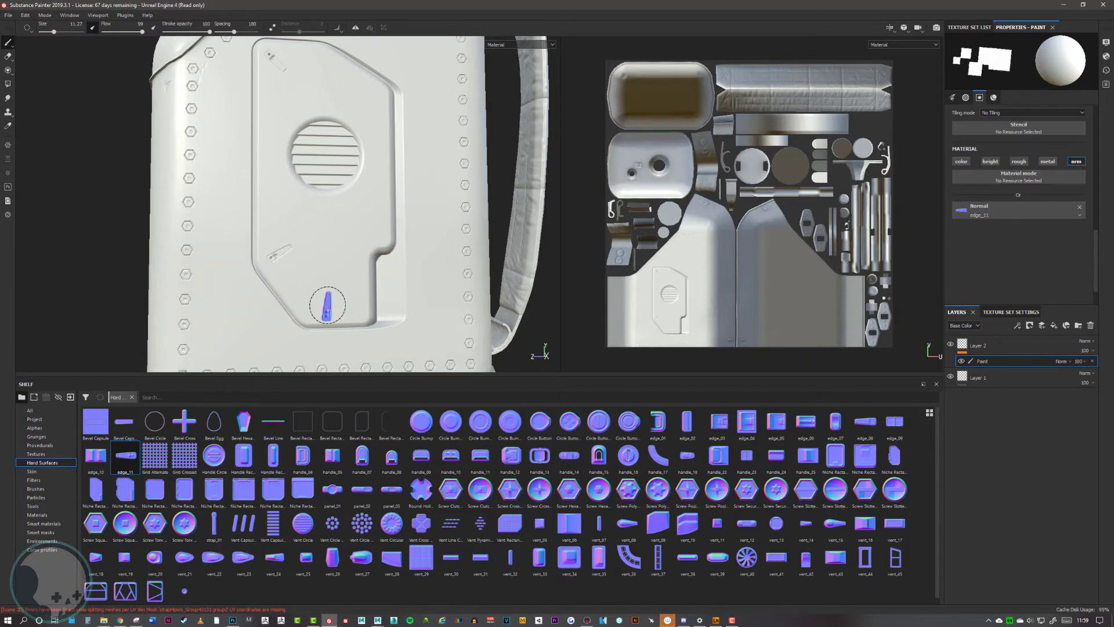
{"action": "left_click", "coordinate": [357, 303]}
Pick a vent shape from the shelf and stamp it low on the can's rounded vertical corner.
{"action": "right_click_drag", "start_coordinate": [452, 247], "coordinate": [383, 232], "text": "alt"}
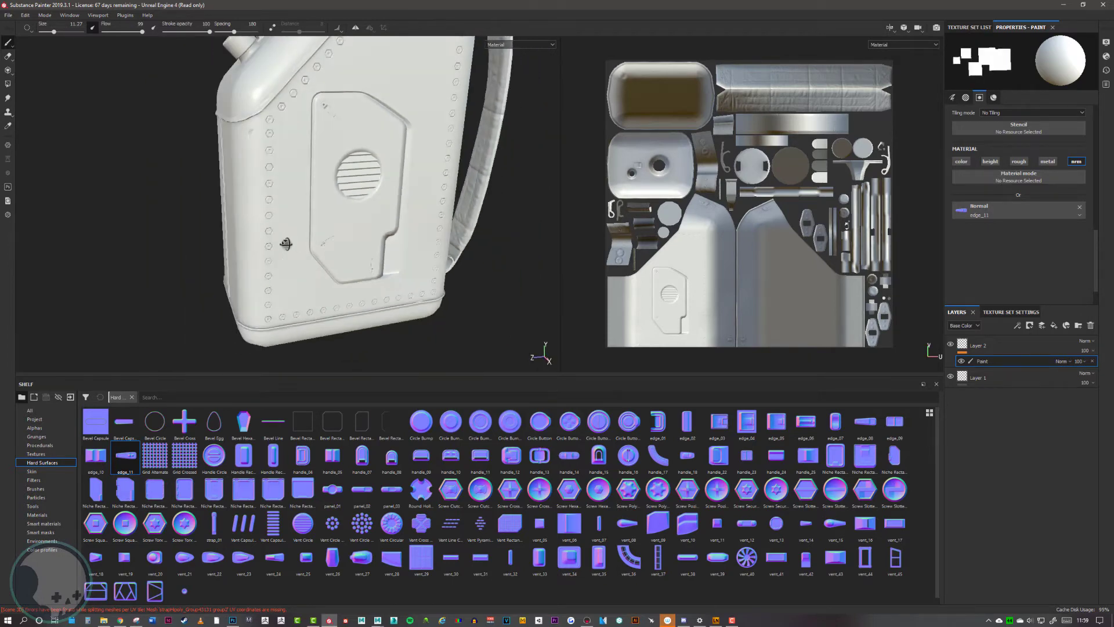
{"action": "middle_click_drag", "start_coordinate": [320, 212], "coordinate": [277, 247], "text": "alt"}
{"action": "left_click_drag", "start_coordinate": [261, 246], "coordinate": [301, 194], "text": "alt"}
{"action": "mouse_move", "coordinate": [348, 255]}
{"action": "left_mouse_down", "text": "alt"}
{"action": "mouse_move", "coordinate": [323, 236]}
{"action": "mouse_move", "coordinate": [325, 169]}
{"action": "mouse_move", "coordinate": [366, 157]}
{"action": "mouse_move", "coordinate": [277, 237]}
{"action": "mouse_move", "coordinate": [298, 179]}
{"action": "mouse_move", "coordinate": [325, 192]}
{"action": "left_mouse_up", "text": "alt"}
{"action": "left_click", "coordinate": [408, 566]}
{"action": "key", "text": "f"}
{"action": "left_click", "coordinate": [267, 261]}
{"action": "left_click_drag", "start_coordinate": [267, 261], "coordinate": [342, 243], "text": "alt"}
Assign the notched rectangular niche as the brush normal, with angle 180, Tangent | Wrap alignment and size about 87.
{"action": "scroll", "coordinate": [1037, 264], "scroll_direction": "down", "scroll_amount": 7}
{"action": "left_click_drag", "start_coordinate": [303, 489], "coordinate": [988, 174]}
{"action": "scroll", "coordinate": [1033, 180], "scroll_direction": "up", "scroll_amount": 2}
{"action": "left_click_drag", "start_coordinate": [249, 221], "coordinate": [280, 231], "text": "alt"}
{"action": "scroll", "coordinate": [1033, 184], "scroll_direction": "up", "scroll_amount": 5}
{"action": "right_click_drag", "start_coordinate": [281, 231], "coordinate": [336, 231], "text": "ctrl"}
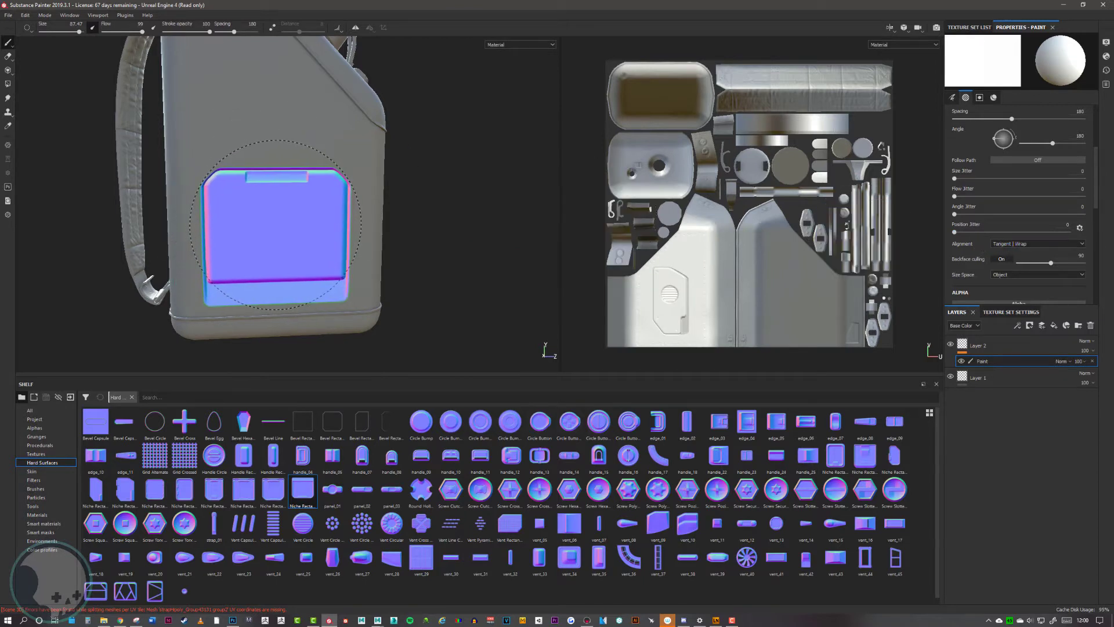
Stamp the notched niche low on the can's opposite flat side and inspect the whole can from several angles.
{"action": "left_click_drag", "start_coordinate": [286, 249], "coordinate": [377, 176], "text": "alt"}
{"action": "right_click_drag", "start_coordinate": [377, 175], "coordinate": [354, 192], "text": "alt"}
{"action": "left_click_drag", "start_coordinate": [354, 191], "coordinate": [412, 273], "text": "alt"}
{"action": "middle_click_drag", "start_coordinate": [357, 252], "coordinate": [501, 224], "text": "alt"}
{"action": "left_click_drag", "start_coordinate": [501, 223], "coordinate": [180, 180], "text": "alt"}
{"action": "right_click_drag", "start_coordinate": [307, 167], "coordinate": [229, 142], "text": "alt"}
{"action": "left_click_drag", "start_coordinate": [230, 142], "coordinate": [302, 254], "text": "alt"}
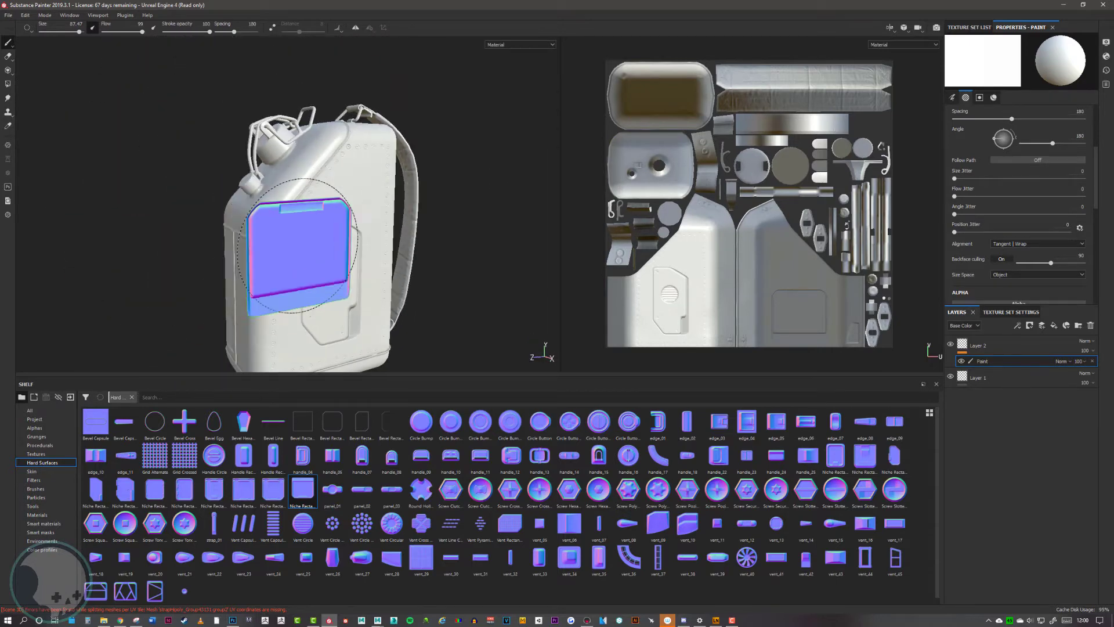
Assign panel_02 as the brush's normal resource and preview it on the screwed side of the can.
{"action": "right_click_drag", "start_coordinate": [310, 254], "coordinate": [696, 236], "text": "alt"}
{"action": "left_click_drag", "start_coordinate": [330, 194], "coordinate": [266, 227], "text": "alt"}
{"action": "right_click_drag", "start_coordinate": [266, 226], "coordinate": [354, 293], "text": "alt"}
{"action": "left_click_drag", "start_coordinate": [354, 293], "coordinate": [348, 221], "text": "alt"}
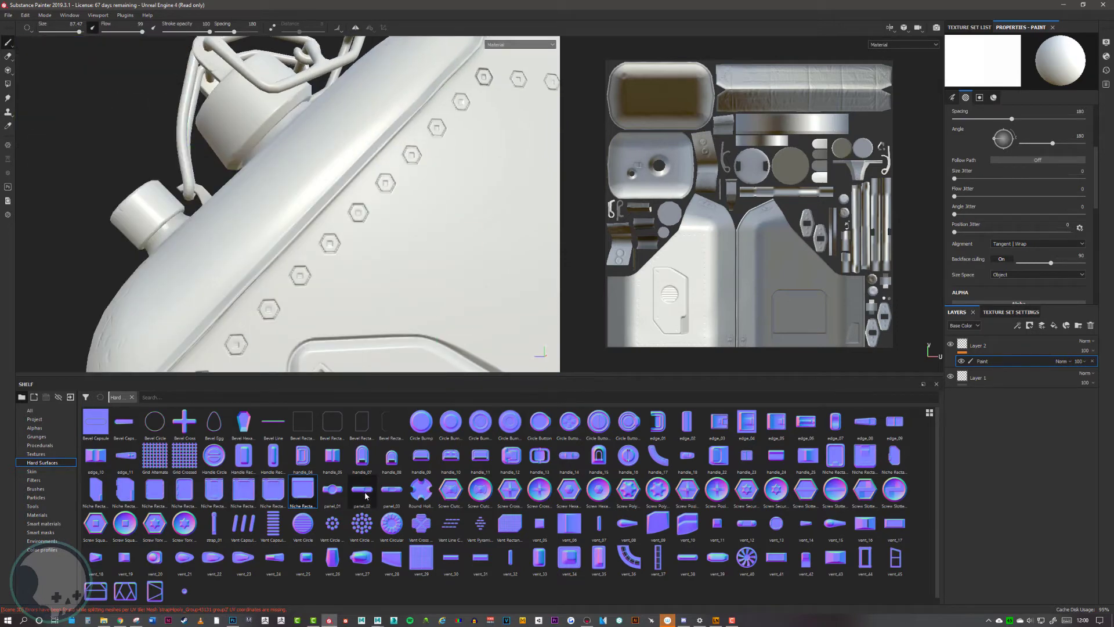
{"action": "left_click_drag", "start_coordinate": [367, 497], "coordinate": [1022, 238]}
{"action": "scroll", "coordinate": [986, 255], "scroll_direction": "down", "scroll_amount": 5}
{"action": "middle_click_drag", "start_coordinate": [475, 157], "coordinate": [372, 205], "text": "alt"}
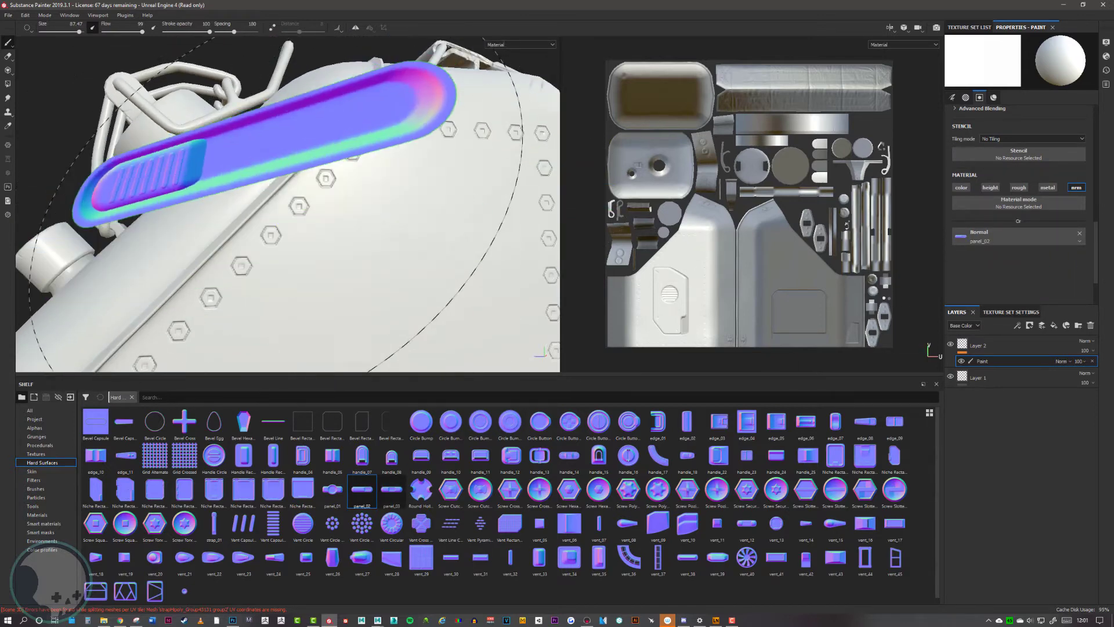
{"action": "middle_click_drag", "start_coordinate": [249, 173], "coordinate": [277, 128], "text": "alt"}
Widen the UV view and frame the long rectangular strip that wraps around the can's cap.
{"action": "middle_click_drag", "start_coordinate": [772, 227], "coordinate": [730, 257], "text": "alt"}
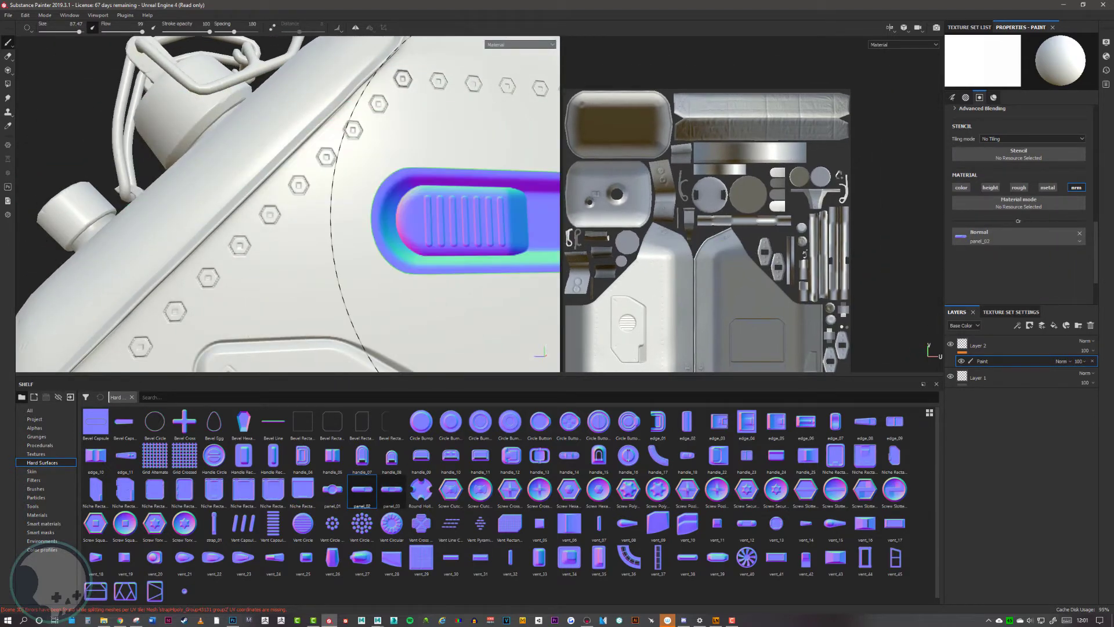
{"action": "left_click_drag", "start_coordinate": [561, 222], "coordinate": [464, 227]}
{"action": "scroll", "coordinate": [649, 180], "scroll_direction": "up", "scroll_amount": 3}
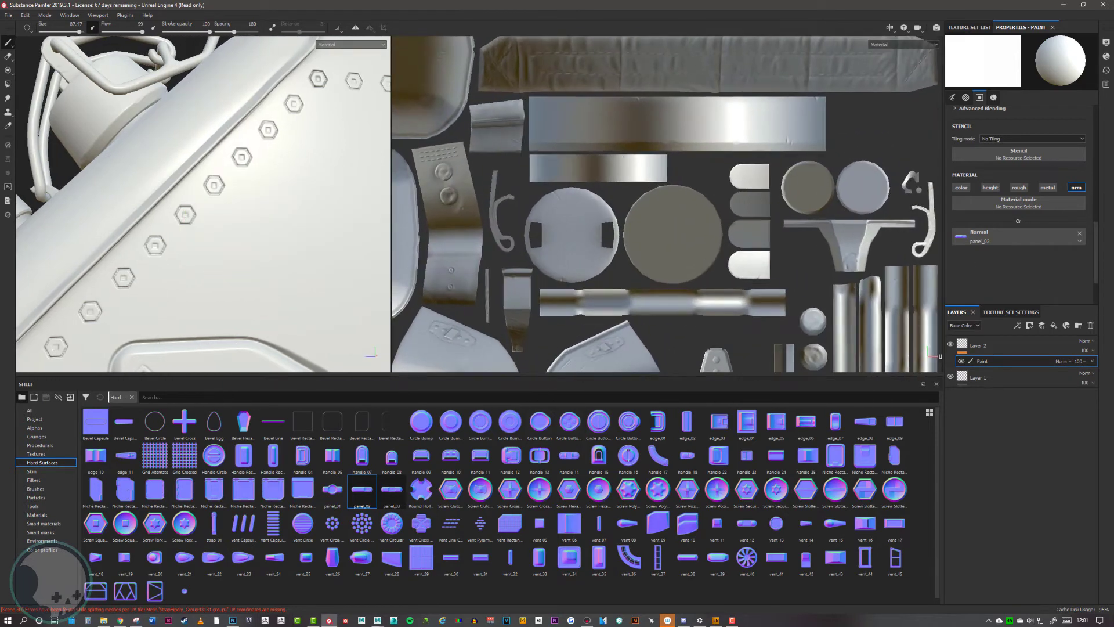
{"action": "scroll", "coordinate": [780, 211], "scroll_direction": "up", "scroll_amount": 3}
{"action": "middle_click_drag", "start_coordinate": [780, 211], "coordinate": [921, 350], "text": "alt"}
{"action": "middle_click_drag", "start_coordinate": [733, 297], "coordinate": [653, 244], "text": "alt"}
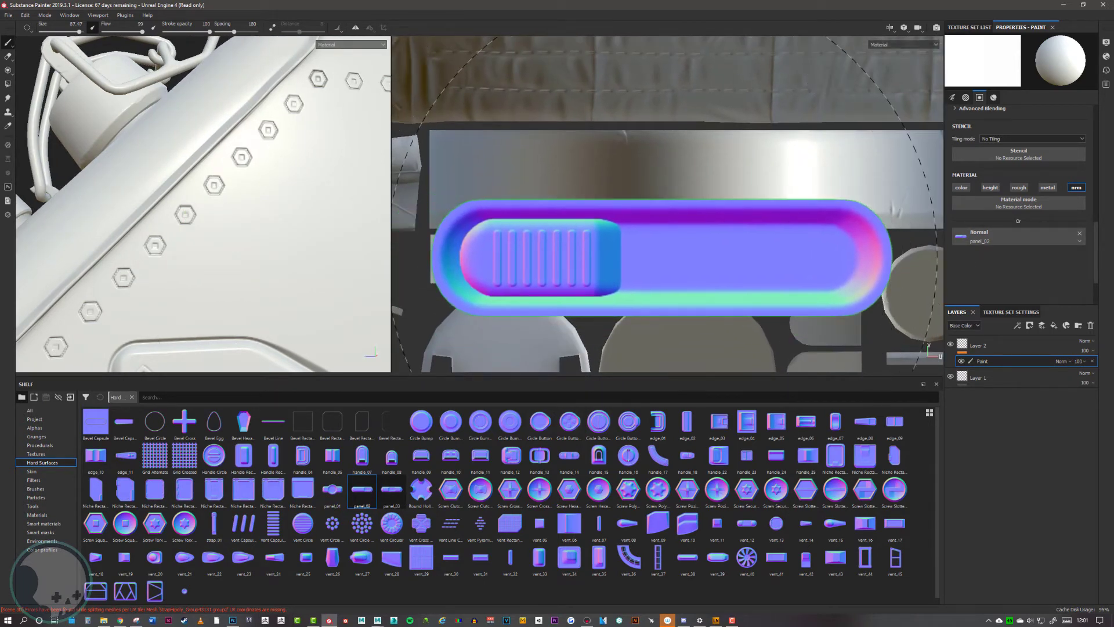
Set the brush to angle 90, spacing 180 and size about 12.65, and stamp panel_02 at one end of the cap strip.
{"action": "scroll", "coordinate": [1013, 255], "scroll_direction": "up", "scroll_amount": 5}
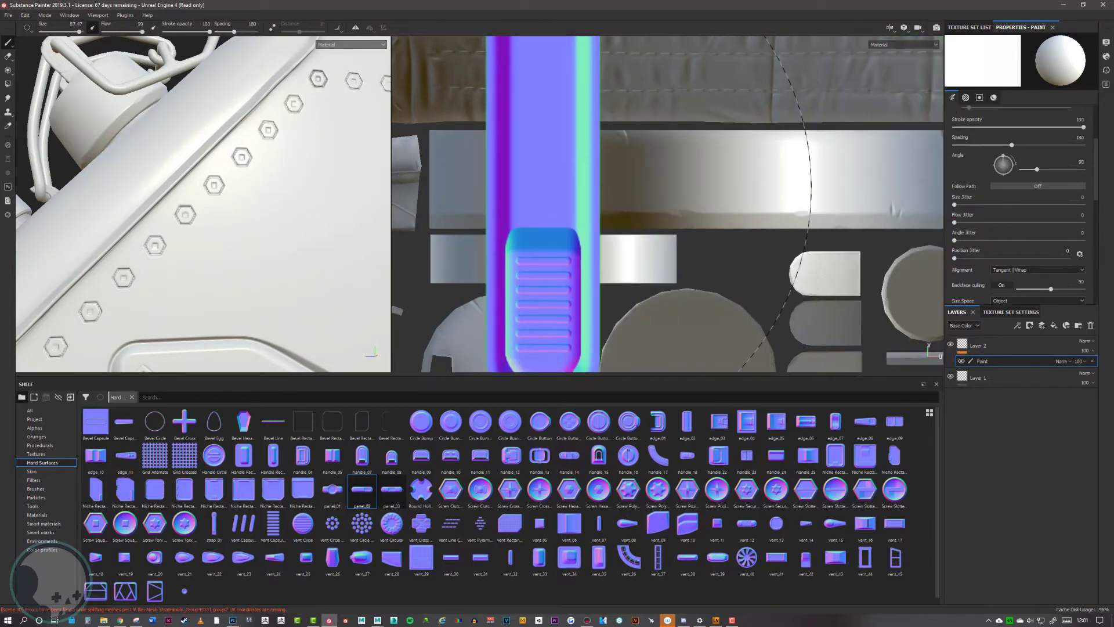
{"action": "mouse_move", "coordinate": [548, 185]}
{"action": "right_mouse_down", "text": "ctrl"}
{"action": "mouse_move", "coordinate": [530, 185]}
{"action": "mouse_move", "coordinate": [510, 210]}
{"action": "mouse_move", "coordinate": [448, 178]}
{"action": "right_mouse_up", "text": "ctrl"}
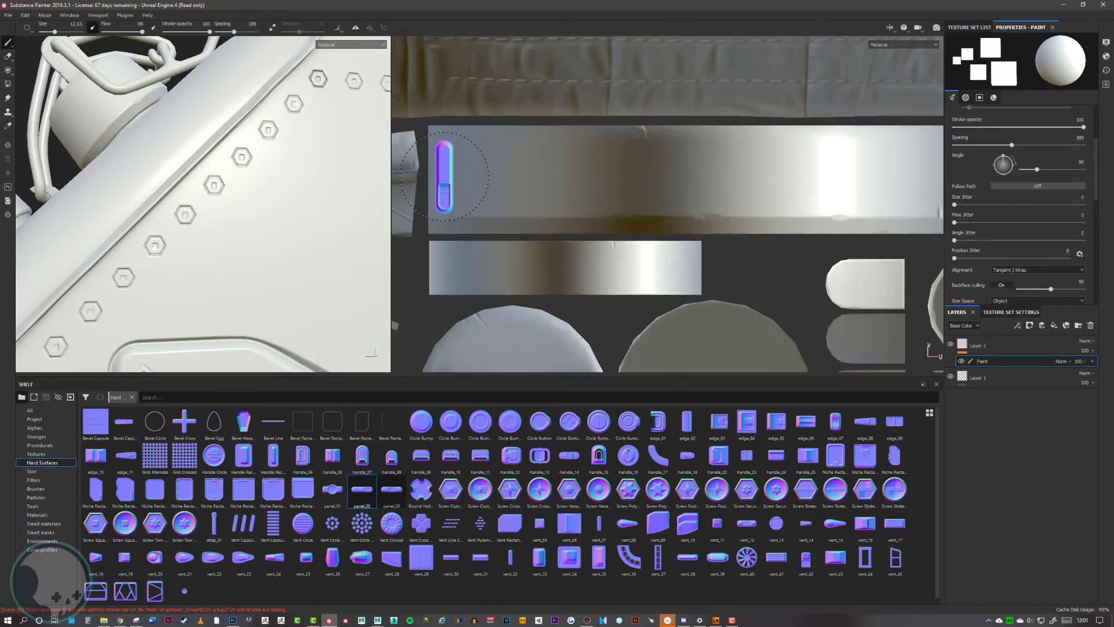
{"action": "left_click_drag", "start_coordinate": [194, 149], "coordinate": [155, 167], "text": "alt"}
{"action": "scroll", "coordinate": [564, 183], "scroll_direction": "up", "scroll_amount": 2}
{"action": "scroll", "coordinate": [565, 183], "scroll_direction": "down", "scroll_amount": 3}
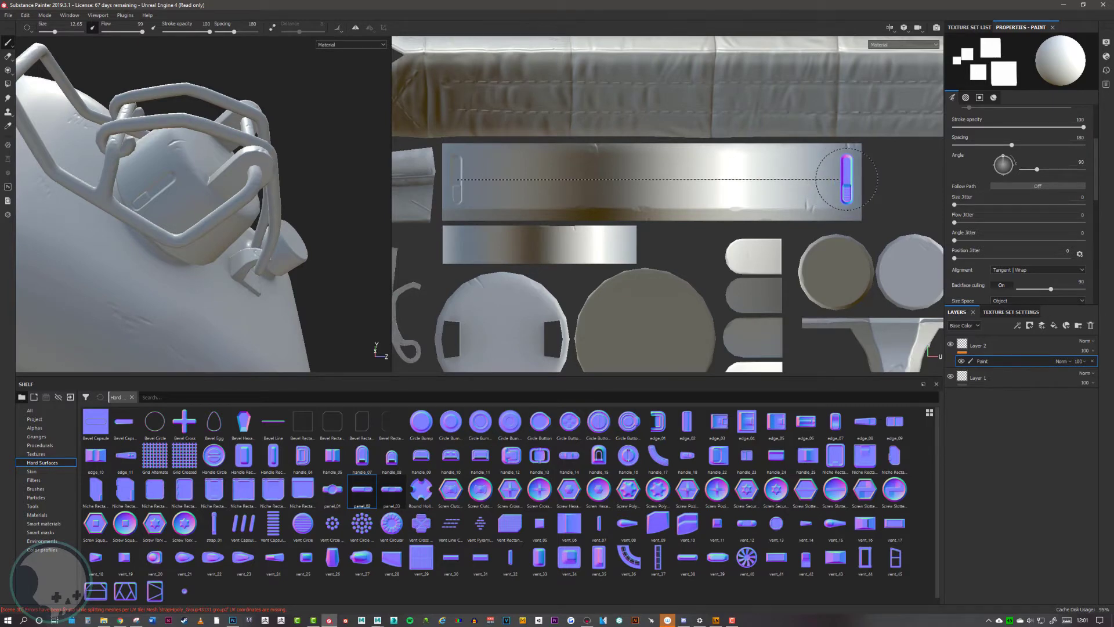
Try a straight row of panel_02 stamps along the whole cap strip at spacing 180, and undo it.
{"action": "left_click", "coordinate": [846, 181], "text": "shift"}
{"action": "middle_click_drag", "start_coordinate": [521, 199], "coordinate": [519, 217], "text": "alt"}
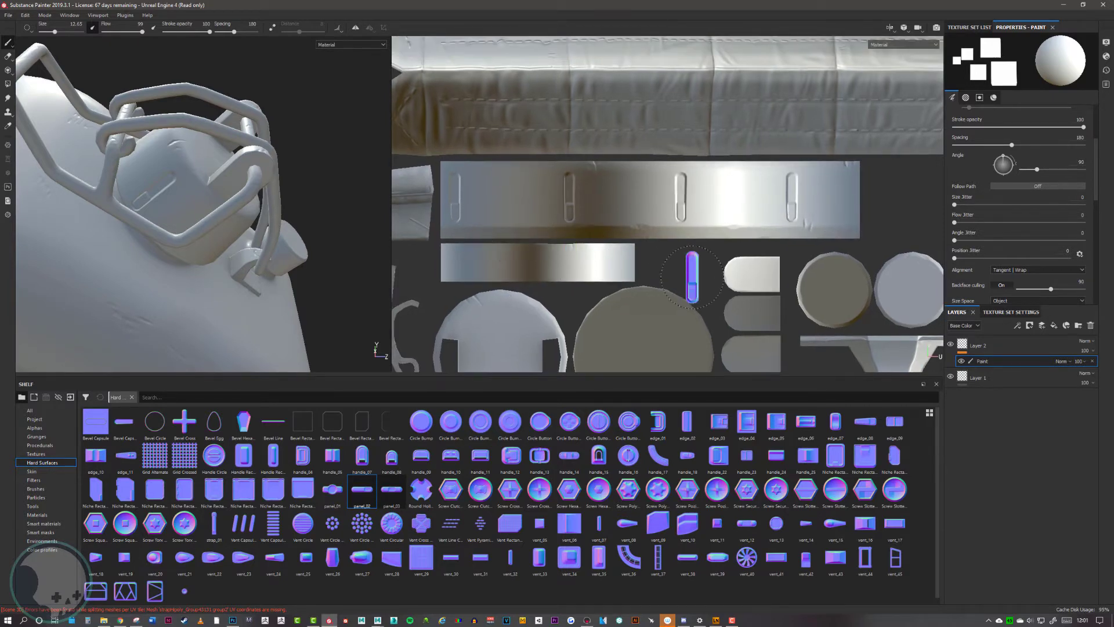
{"action": "left_click_drag", "start_coordinate": [226, 174], "coordinate": [157, 221], "text": "alt"}
{"action": "middle_click_drag", "start_coordinate": [244, 244], "coordinate": [183, 180], "text": "alt"}
{"action": "key", "text": "ctrl+z"}
Set the brush spacing to 64 and stamp a straight row of panel_02 details along the full cap strip.
{"action": "scroll", "coordinate": [1019, 215], "scroll_direction": "up", "scroll_amount": 3}
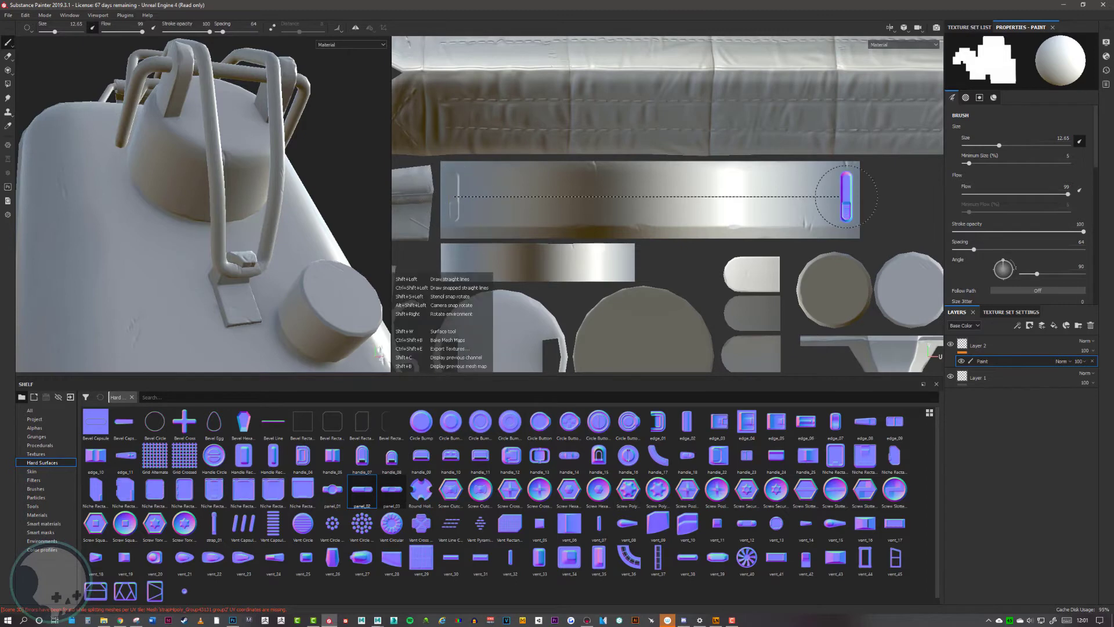
{"action": "left_click", "coordinate": [479, 207], "text": "shift"}
{"action": "left_click_drag", "start_coordinate": [290, 185], "coordinate": [179, 116], "text": "alt"}
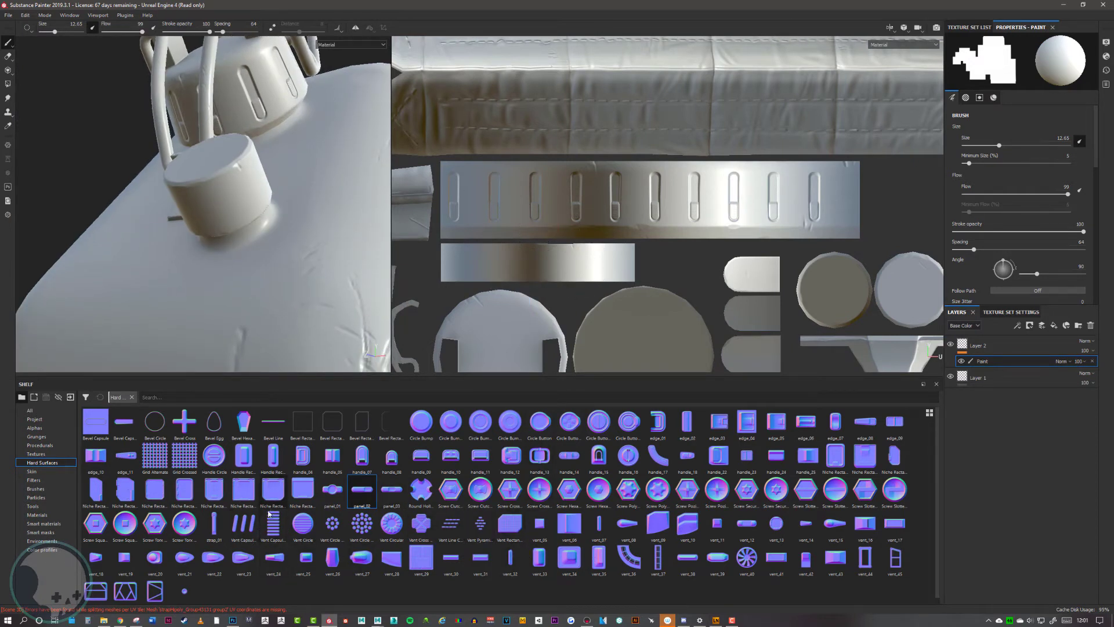
Assign window_01 as the brush normal, set spacing to 44 and stamp it at one end of the small cap's strip.
{"action": "left_click_drag", "start_coordinate": [186, 592], "coordinate": [977, 334]}
{"action": "left_click_drag", "start_coordinate": [998, 260], "coordinate": [192, 547]}
{"action": "scroll", "coordinate": [987, 249], "scroll_direction": "down", "scroll_amount": 5}
{"action": "left_click_drag", "start_coordinate": [183, 586], "coordinate": [1010, 248]}
{"action": "left_click_drag", "start_coordinate": [179, 597], "coordinate": [993, 231]}
{"action": "scroll", "coordinate": [993, 230], "scroll_direction": "up", "scroll_amount": 4}
{"action": "scroll", "coordinate": [992, 231], "scroll_direction": "up", "scroll_amount": 5}
{"action": "scroll", "coordinate": [604, 281], "scroll_direction": "down", "scroll_amount": 3}
{"action": "scroll", "coordinate": [557, 205], "scroll_direction": "up", "scroll_amount": 5}
{"action": "scroll", "coordinate": [556, 205], "scroll_direction": "up", "scroll_amount": 2}
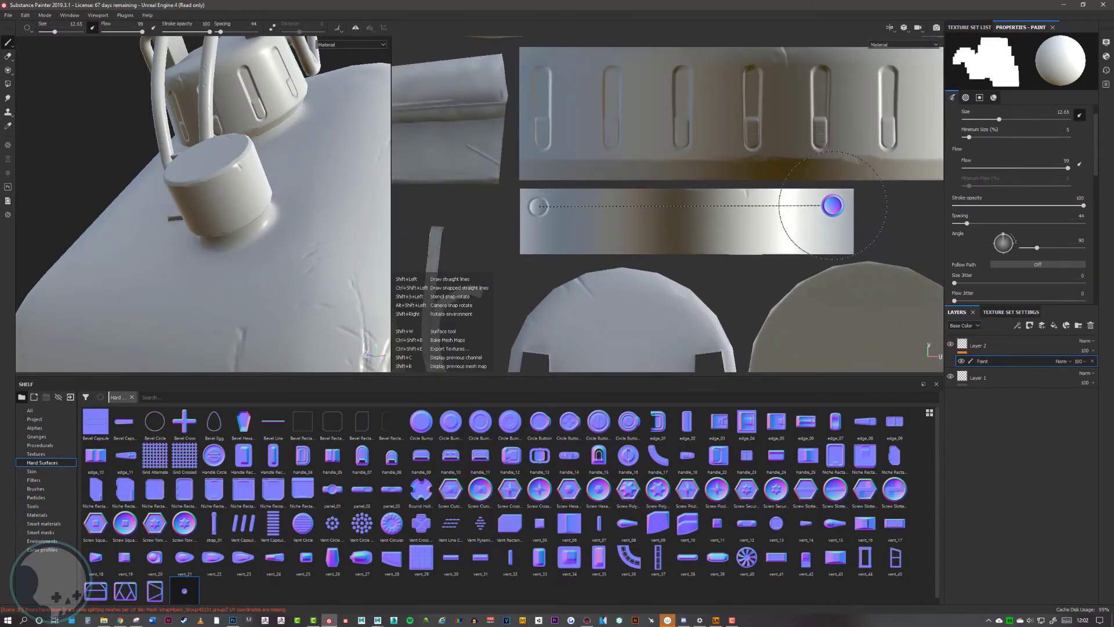
Stamp two parallel straight rows of the round detail along the small cap's strip.
{"action": "left_click", "coordinate": [836, 205], "text": "shift"}
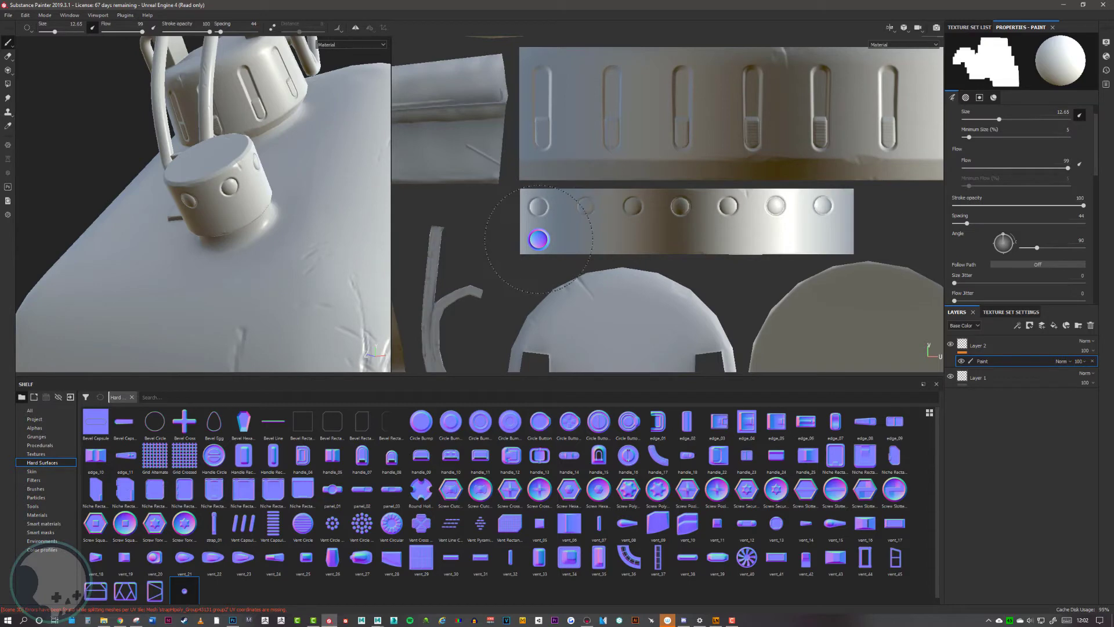
{"action": "left_click", "coordinate": [830, 237], "text": "shift"}
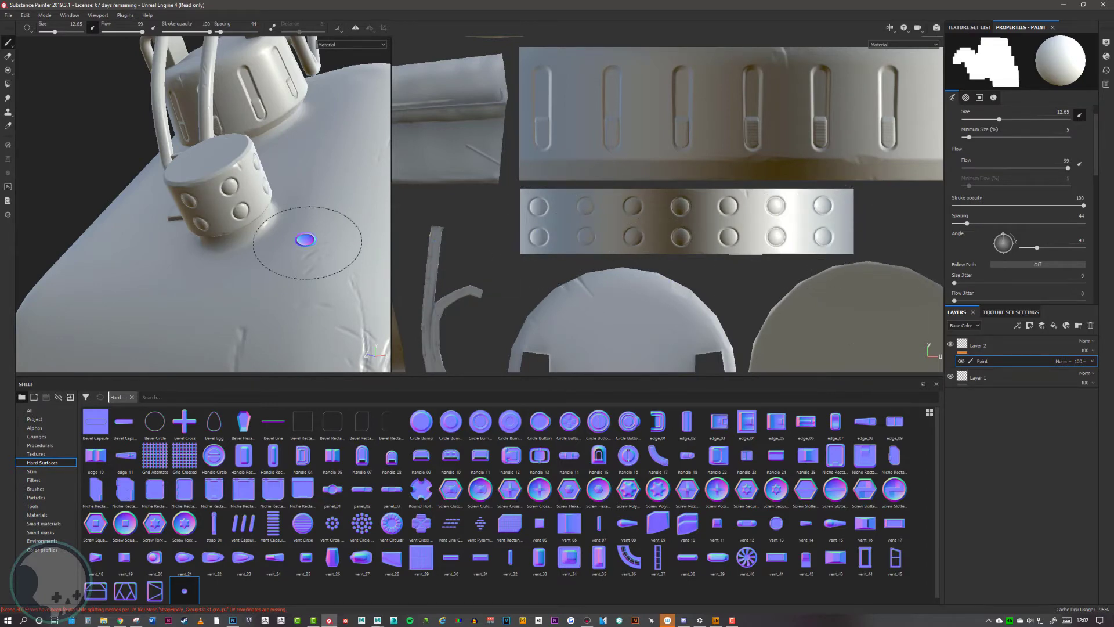
{"action": "mouse_move", "coordinate": [295, 237]}
{"action": "left_mouse_down", "text": "alt"}
{"action": "mouse_move", "coordinate": [477, 251]}
{"action": "mouse_move", "coordinate": [452, 334]}
{"action": "mouse_move", "coordinate": [292, 355]}
{"action": "mouse_move", "coordinate": [230, 239]}
{"action": "mouse_move", "coordinate": [406, 203]}
{"action": "mouse_move", "coordinate": [464, 267]}
{"action": "mouse_move", "coordinate": [382, 355]}
{"action": "mouse_move", "coordinate": [315, 369]}
{"action": "mouse_move", "coordinate": [224, 304]}
{"action": "mouse_move", "coordinate": [290, 251]}
{"action": "left_mouse_up", "text": "alt"}
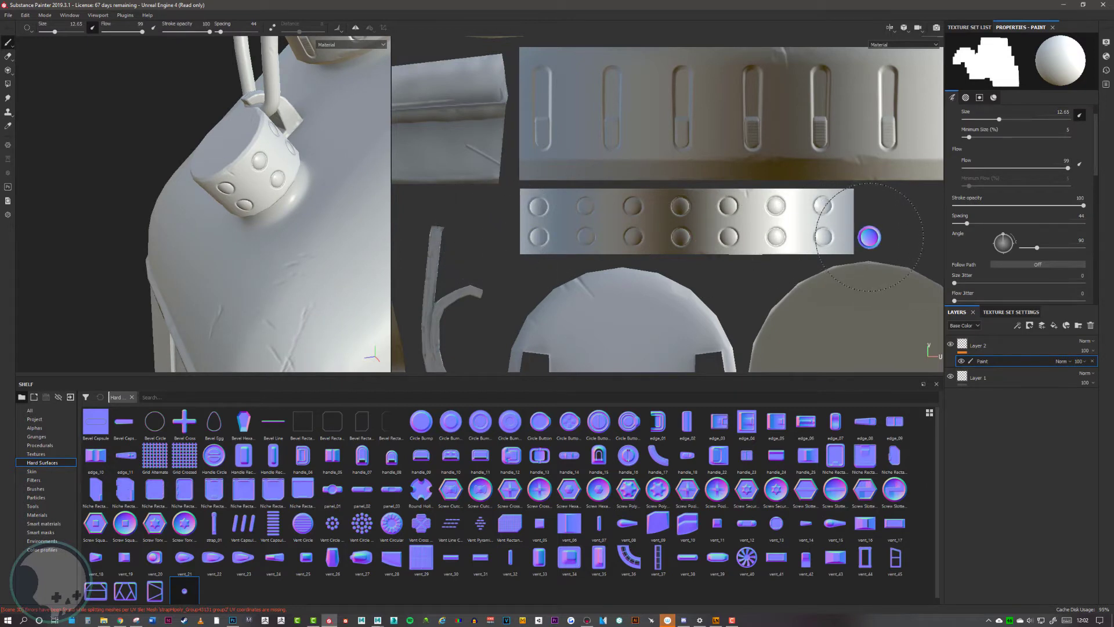
{"action": "left_click_drag", "start_coordinate": [367, 211], "coordinate": [325, 180], "text": "alt"}
Assign Screw Clutch Round as the brush normal and stamp it centred on the small cap's top face at size about 10.
{"action": "right_click_drag", "start_coordinate": [348, 146], "coordinate": [99, 154], "text": "alt"}
{"action": "left_click_drag", "start_coordinate": [100, 154], "coordinate": [107, 199], "text": "alt"}
{"action": "right_click_drag", "start_coordinate": [107, 199], "coordinate": [53, 177], "text": "alt"}
{"action": "middle_click_drag", "start_coordinate": [52, 178], "coordinate": [214, 174], "text": "alt"}
{"action": "left_click_drag", "start_coordinate": [215, 174], "coordinate": [311, 189], "text": "alt"}
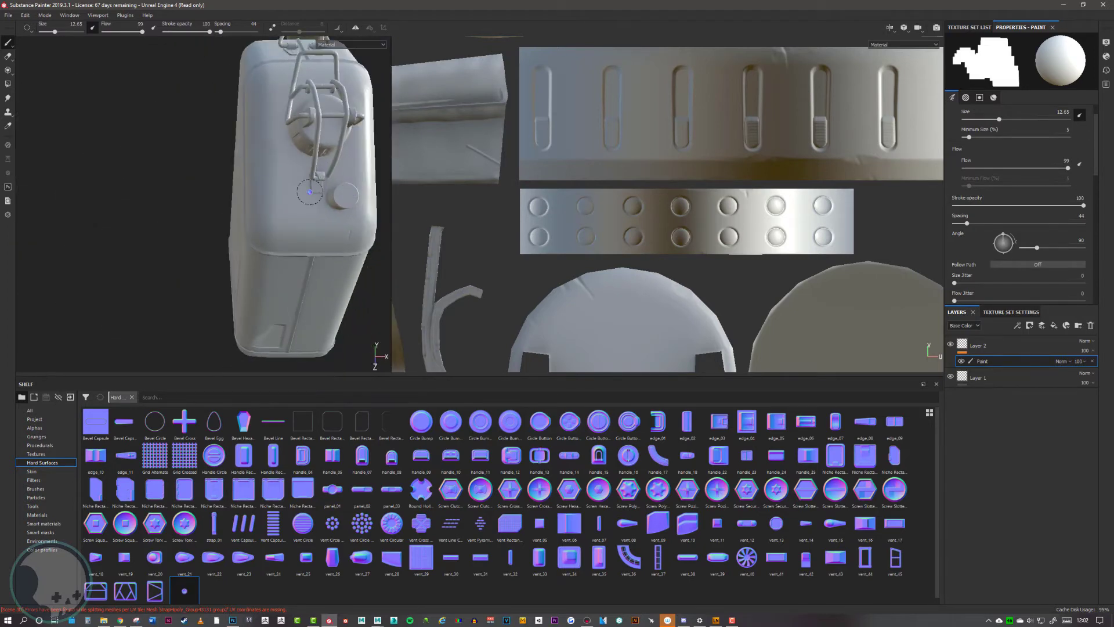
{"action": "right_click_drag", "start_coordinate": [311, 190], "coordinate": [333, 209], "text": "alt"}
{"action": "middle_click_drag", "start_coordinate": [333, 209], "coordinate": [158, 189], "text": "alt"}
{"action": "right_click_drag", "start_coordinate": [157, 189], "coordinate": [298, 203], "text": "alt"}
{"action": "left_click_drag", "start_coordinate": [298, 204], "coordinate": [273, 205], "text": "alt"}
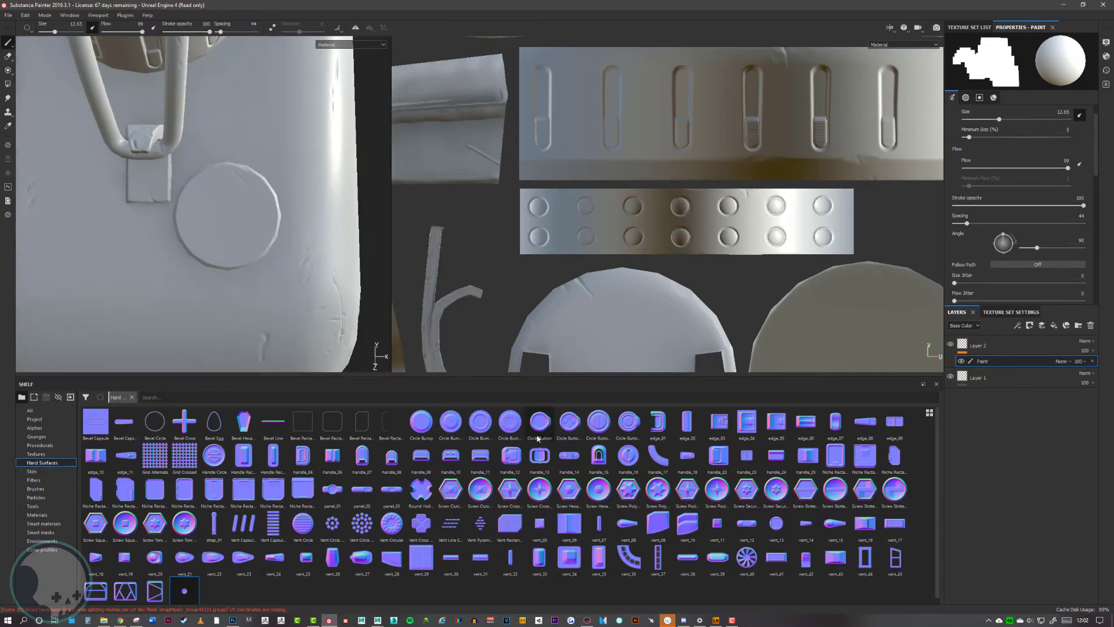
{"action": "scroll", "coordinate": [985, 292], "scroll_direction": "down", "scroll_amount": 5}
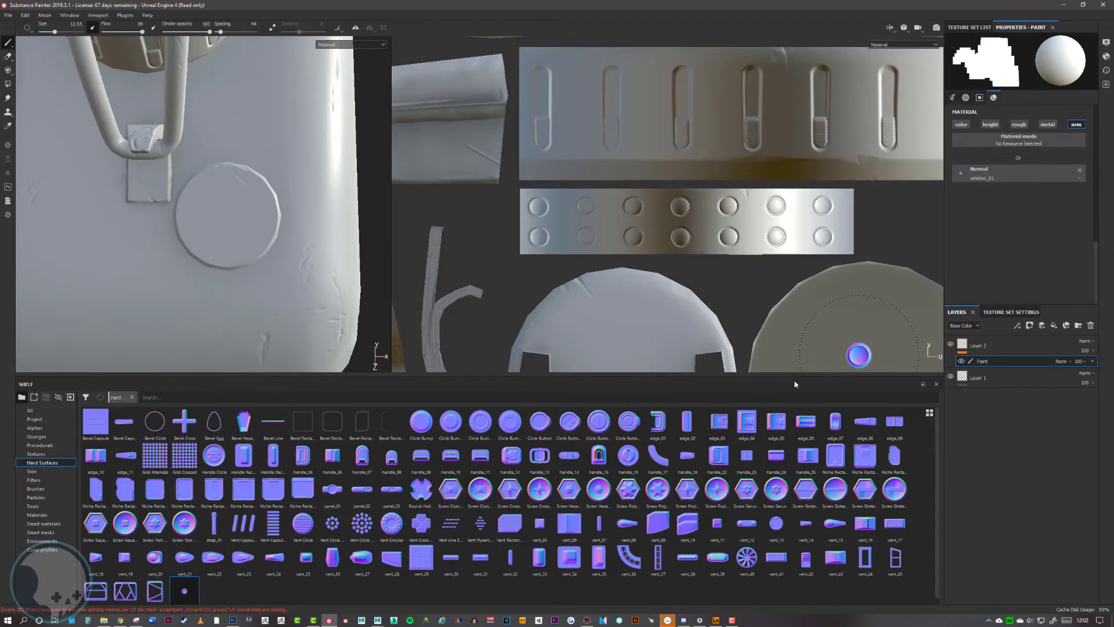
{"action": "left_click_drag", "start_coordinate": [482, 492], "coordinate": [1017, 174]}
{"action": "scroll", "coordinate": [235, 240], "scroll_direction": "up", "scroll_amount": 1}
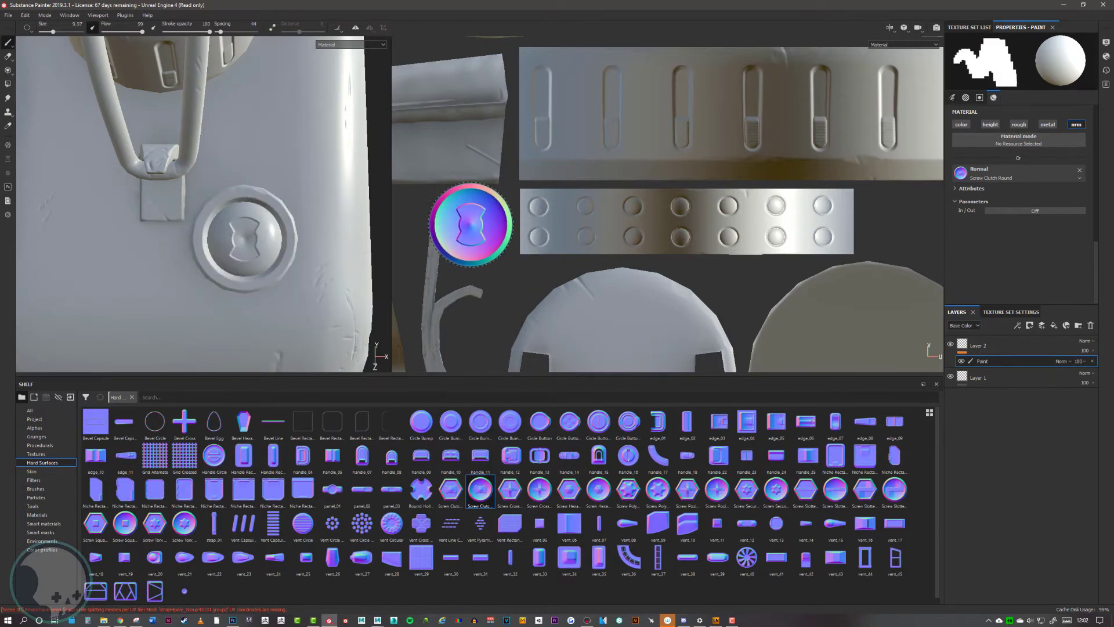
Assign Vent Circular as the brush normal, set the size to about 12.65 and frame the large cap's top.
{"action": "middle_click_drag", "start_coordinate": [226, 150], "coordinate": [290, 354], "text": "alt"}
{"action": "mouse_move", "coordinate": [267, 224]}
{"action": "left_mouse_down", "text": "alt"}
{"action": "mouse_move", "coordinate": [271, 198]}
{"action": "mouse_move", "coordinate": [266, 241]}
{"action": "left_mouse_up", "text": "alt"}
{"action": "left_click_drag", "start_coordinate": [264, 203], "coordinate": [271, 184], "text": "alt"}
{"action": "left_click_drag", "start_coordinate": [257, 282], "coordinate": [232, 343], "text": "alt"}
{"action": "mouse_move", "coordinate": [392, 522]}
{"action": "left_mouse_down"}
{"action": "mouse_move", "coordinate": [1035, 293]}
{"action": "mouse_move", "coordinate": [1004, 173]}
{"action": "left_mouse_up"}
{"action": "middle_click_drag", "start_coordinate": [247, 167], "coordinate": [257, 218], "text": "alt"}
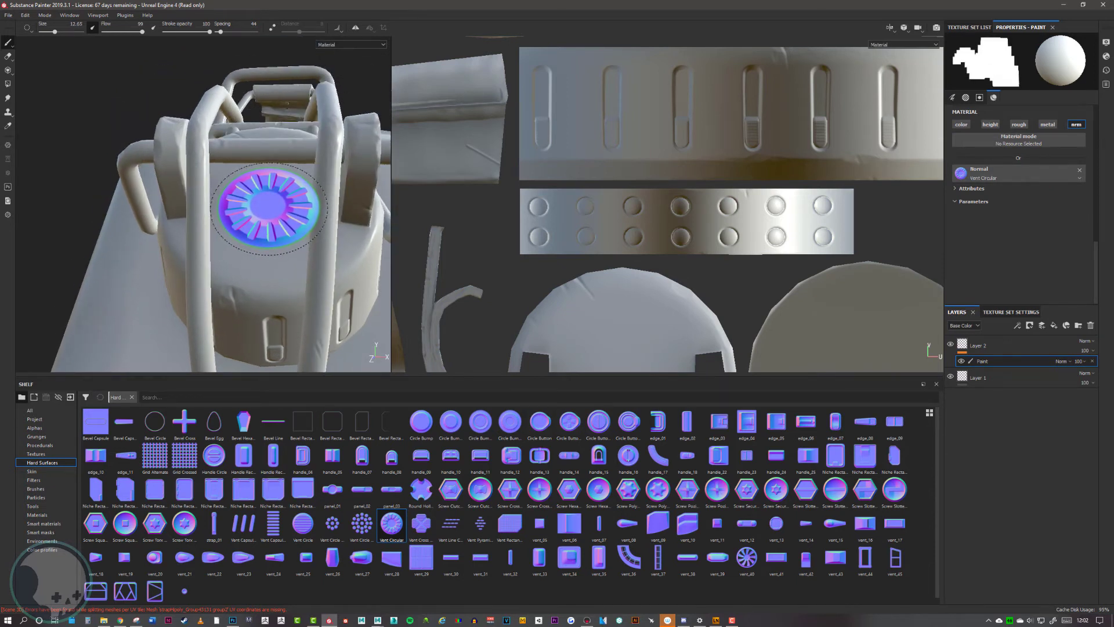
Try stamping Vent Circular on the large cap's top from different viewing angles, and undo the last stamp.
{"action": "left_click", "coordinate": [268, 209]}
{"action": "mouse_move", "coordinate": [286, 284]}
{"action": "left_mouse_down", "text": "alt"}
{"action": "mouse_move", "coordinate": [218, 332]}
{"action": "mouse_move", "coordinate": [261, 279]}
{"action": "mouse_move", "coordinate": [299, 198]}
{"action": "mouse_move", "coordinate": [303, 231]}
{"action": "mouse_move", "coordinate": [232, 298]}
{"action": "mouse_move", "coordinate": [276, 266]}
{"action": "mouse_move", "coordinate": [296, 231]}
{"action": "left_mouse_up", "text": "alt"}
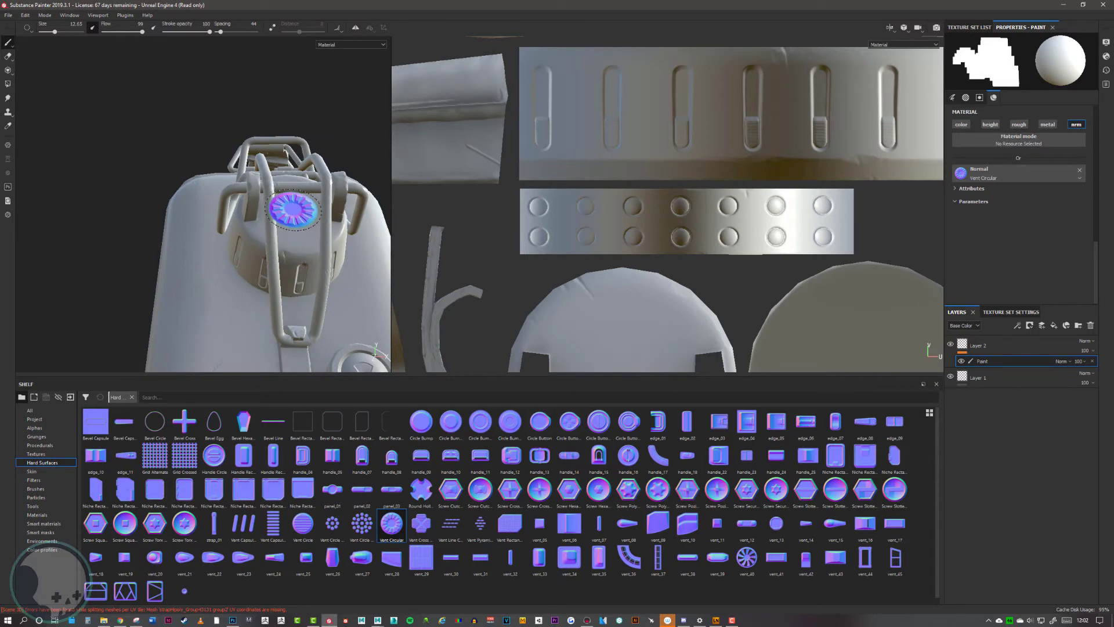
{"action": "left_click", "coordinate": [293, 211]}
{"action": "mouse_move", "coordinate": [359, 297]}
{"action": "left_mouse_down", "text": "alt"}
{"action": "mouse_move", "coordinate": [302, 351]}
{"action": "mouse_move", "coordinate": [265, 322]}
{"action": "mouse_move", "coordinate": [323, 298]}
{"action": "left_mouse_up", "text": "alt"}
{"action": "key", "text": "ctrl+z"}
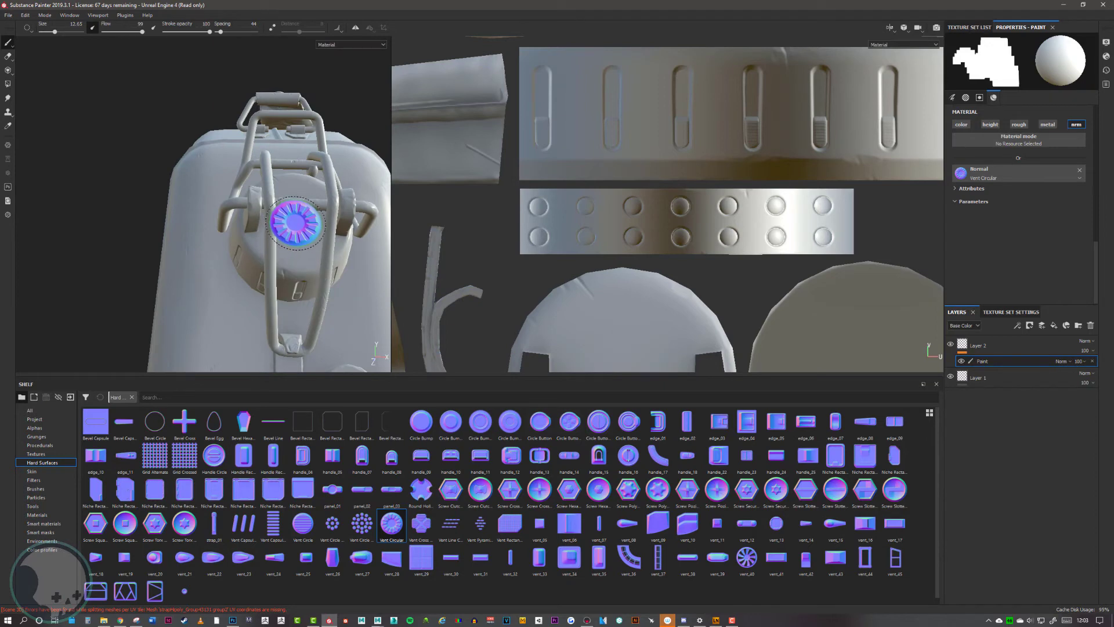
Stamp Vent Circular in the centre of the large cap's top and check the can's screwed side.
{"action": "left_click", "coordinate": [295, 221]}
{"action": "mouse_move", "coordinate": [378, 322]}
{"action": "left_mouse_down", "text": "alt"}
{"action": "mouse_move", "coordinate": [290, 331]}
{"action": "mouse_move", "coordinate": [189, 273]}
{"action": "mouse_move", "coordinate": [164, 294]}
{"action": "mouse_move", "coordinate": [154, 222]}
{"action": "mouse_move", "coordinate": [189, 192]}
{"action": "mouse_move", "coordinate": [271, 191]}
{"action": "left_mouse_up", "text": "alt"}
{"action": "middle_click_drag", "start_coordinate": [104, 272], "coordinate": [273, 204], "text": "alt"}
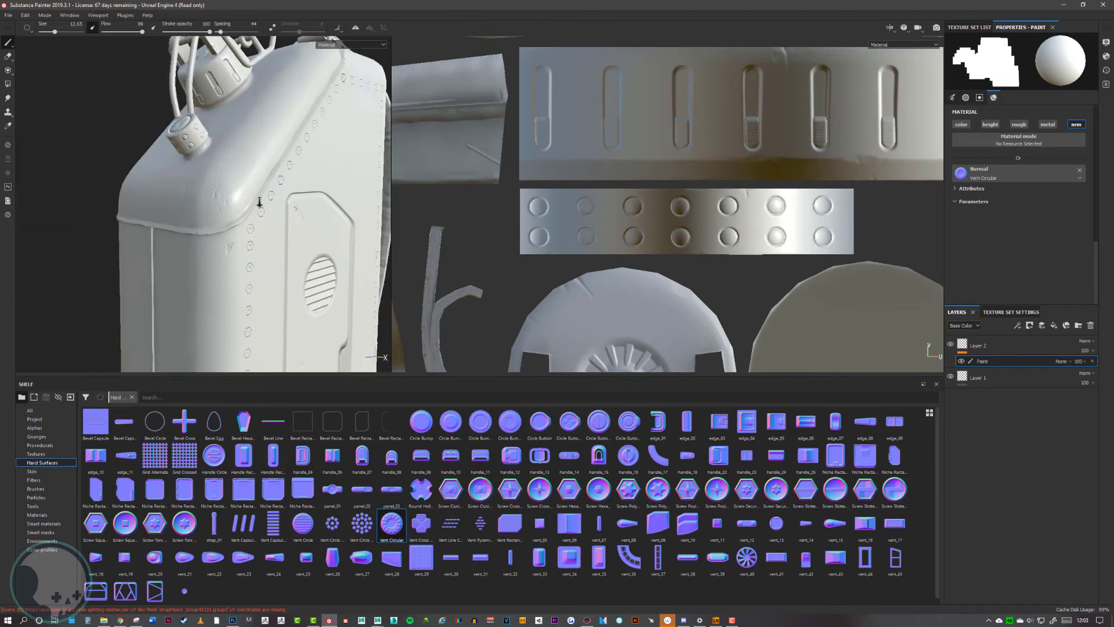
{"action": "left_click_drag", "start_coordinate": [273, 203], "coordinate": [313, 232], "text": "alt"}
Enlarge the 3D view by shrinking the UV view and shelf, and frame the whole jerry can.
{"action": "left_click_drag", "start_coordinate": [392, 336], "coordinate": [713, 343]}
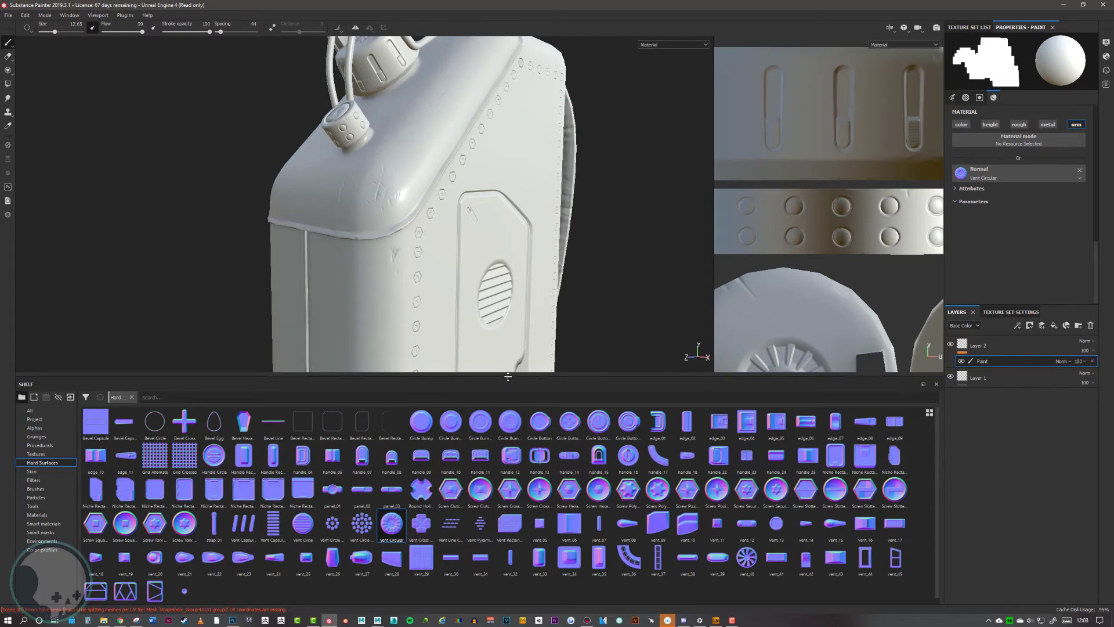
{"action": "left_click_drag", "start_coordinate": [508, 376], "coordinate": [505, 505]}
{"action": "right_click_drag", "start_coordinate": [383, 325], "coordinate": [258, 308], "text": "alt"}
{"action": "left_click_drag", "start_coordinate": [348, 271], "coordinate": [394, 286], "text": "alt"}
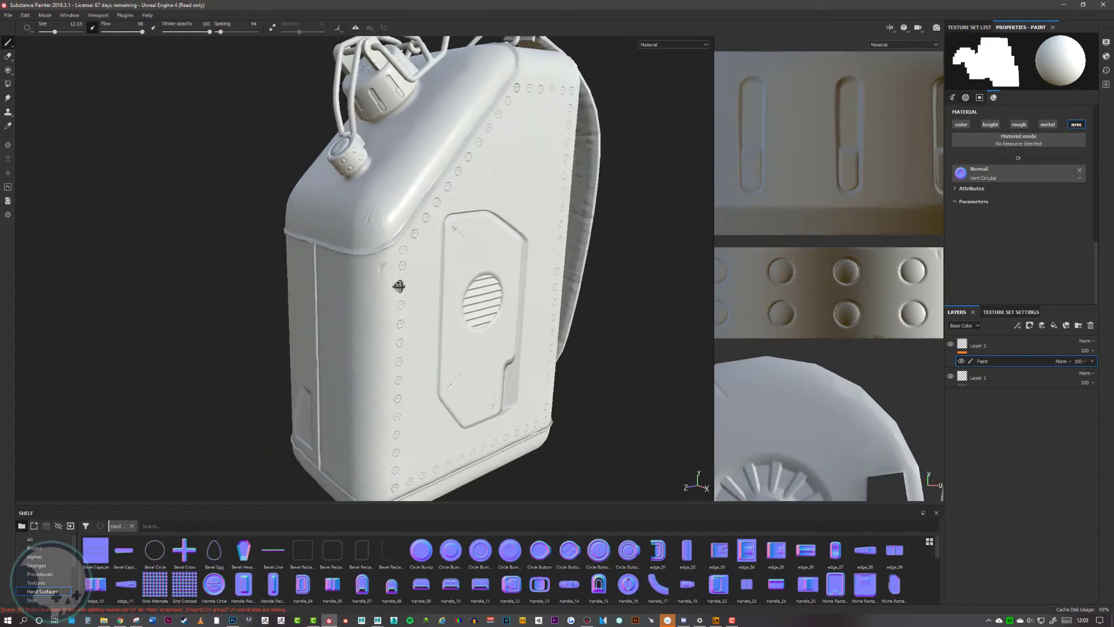
{"action": "key", "text": "f"}
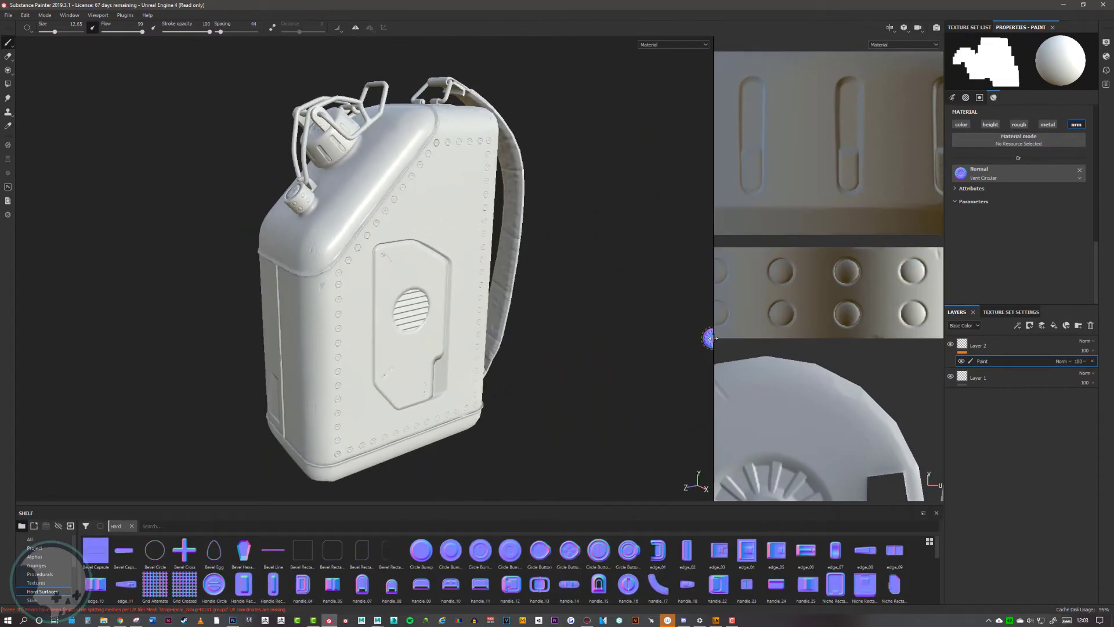
{"action": "left_click_drag", "start_coordinate": [709, 338], "coordinate": [557, 337]}
Find the Steel Painted smart material in the shelf and add it above Layer 2.
{"action": "left_click", "coordinate": [1021, 345]}
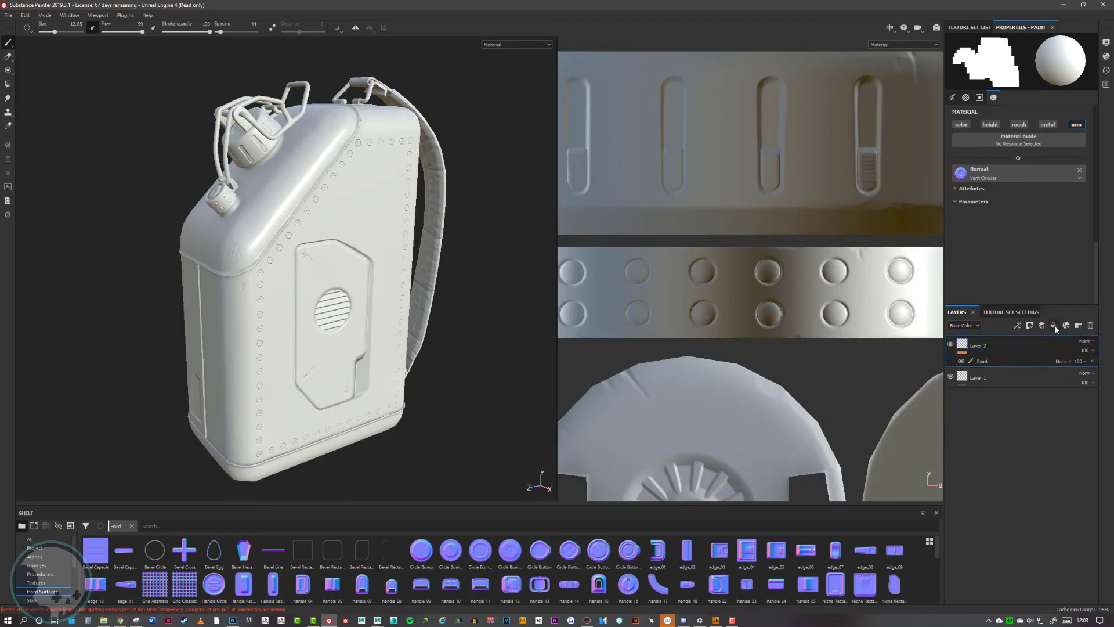
{"action": "scroll", "coordinate": [57, 538], "scroll_direction": "down", "scroll_amount": 3}
{"action": "left_click_drag", "start_coordinate": [119, 505], "coordinate": [119, 400]}
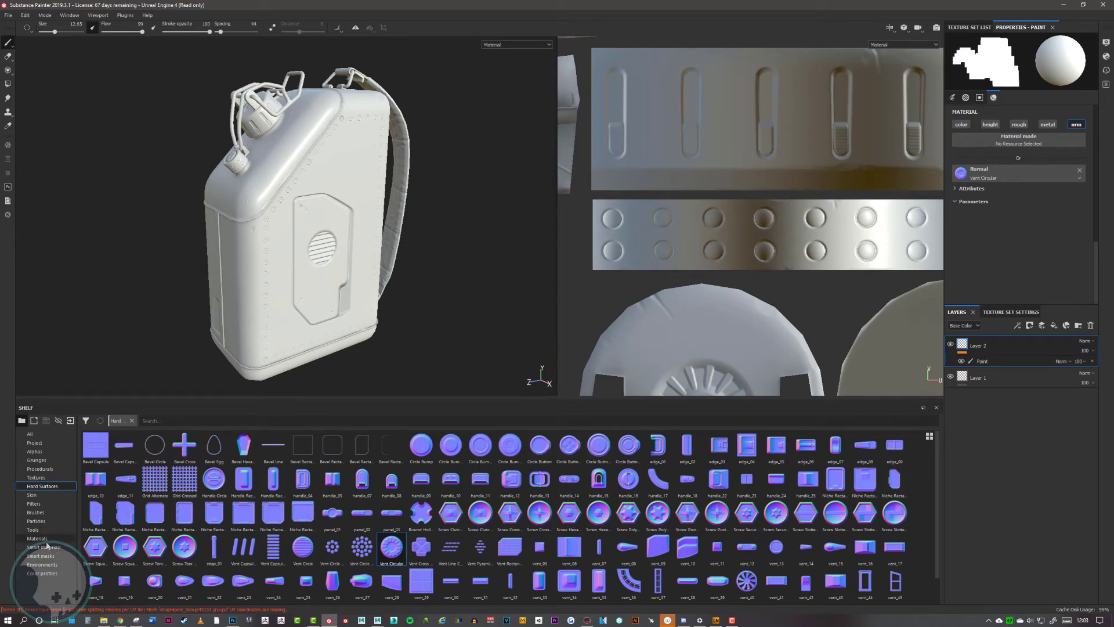
{"action": "left_click", "coordinate": [46, 547]}
{"action": "scroll", "coordinate": [496, 551], "scroll_direction": "down", "scroll_amount": 2}
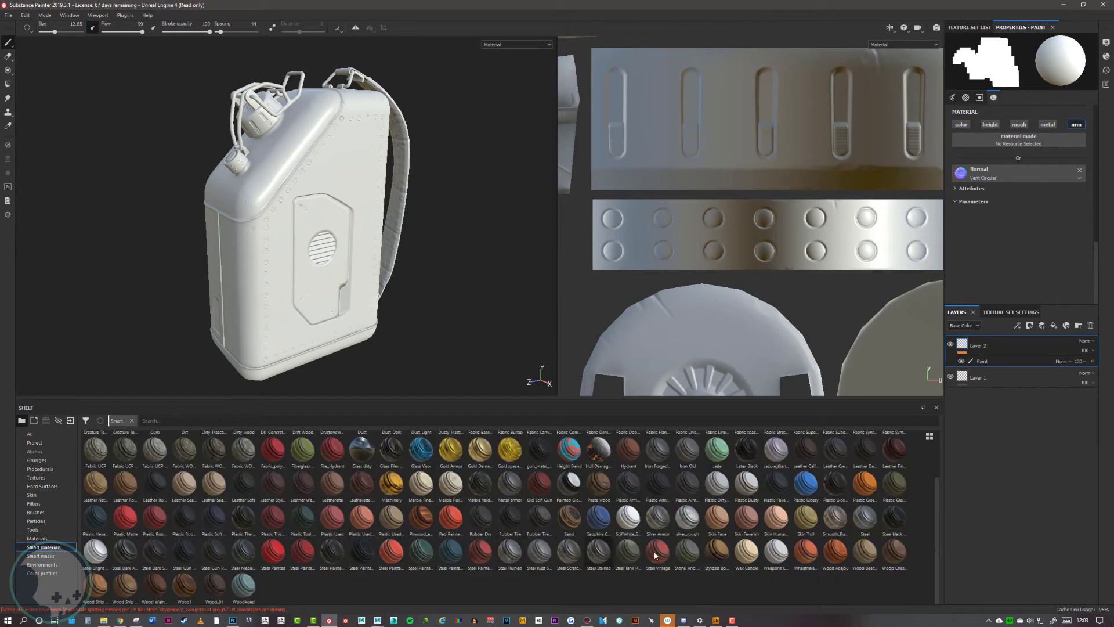
{"action": "scroll", "coordinate": [792, 560], "scroll_direction": "up", "scroll_amount": 2}
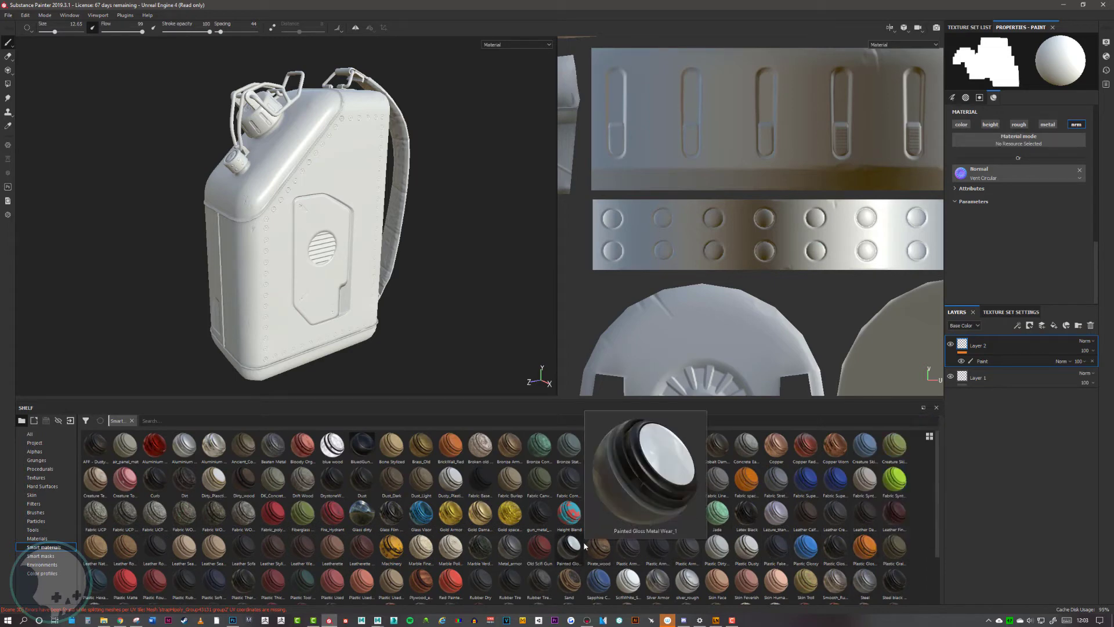
{"action": "scroll", "coordinate": [532, 561], "scroll_direction": "down", "scroll_amount": 2}
{"action": "mouse_move", "coordinate": [278, 557]}
{"action": "left_mouse_down"}
{"action": "mouse_move", "coordinate": [858, 410]}
{"action": "mouse_move", "coordinate": [1007, 338]}
{"action": "left_mouse_up"}
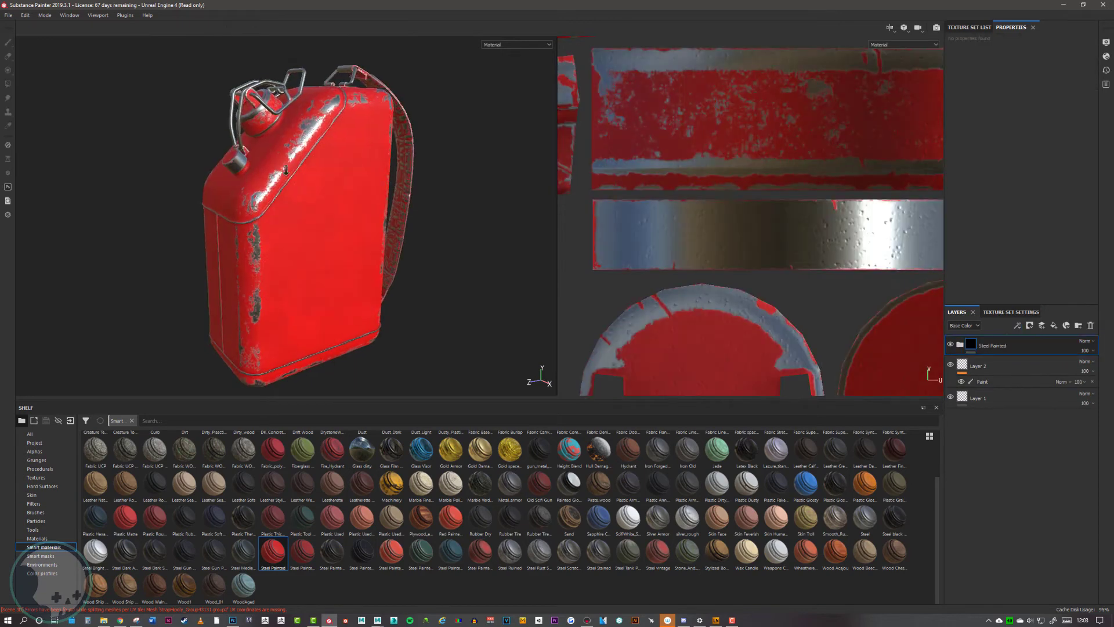
Examine the Steel Painted material on the can's side, edges and caps from several angles.
{"action": "scroll", "coordinate": [374, 224], "scroll_direction": "up", "scroll_amount": 5}
{"action": "middle_click_drag", "start_coordinate": [393, 201], "coordinate": [385, 284], "text": "alt"}
{"action": "mouse_move", "coordinate": [364, 250]}
{"action": "left_mouse_down", "text": "alt"}
{"action": "mouse_move", "coordinate": [366, 203]}
{"action": "mouse_move", "coordinate": [354, 220]}
{"action": "mouse_move", "coordinate": [314, 187]}
{"action": "mouse_move", "coordinate": [312, 232]}
{"action": "mouse_move", "coordinate": [305, 217]}
{"action": "mouse_move", "coordinate": [404, 271]}
{"action": "left_mouse_up", "text": "alt"}
{"action": "middle_click_drag", "start_coordinate": [404, 271], "coordinate": [419, 299], "text": "alt"}
{"action": "right_click_drag", "start_coordinate": [419, 299], "coordinate": [338, 252], "text": "alt"}
{"action": "left_click_drag", "start_coordinate": [338, 252], "coordinate": [296, 250], "text": "alt"}
{"action": "right_click_drag", "start_coordinate": [296, 250], "coordinate": [431, 307], "text": "alt"}
{"action": "left_click_drag", "start_coordinate": [432, 308], "coordinate": [407, 294], "text": "alt"}
{"action": "right_click_drag", "start_coordinate": [408, 295], "coordinate": [437, 354], "text": "alt"}
{"action": "middle_click_drag", "start_coordinate": [437, 354], "coordinate": [417, 270], "text": "alt"}
{"action": "left_click_drag", "start_coordinate": [417, 270], "coordinate": [398, 246], "text": "alt"}
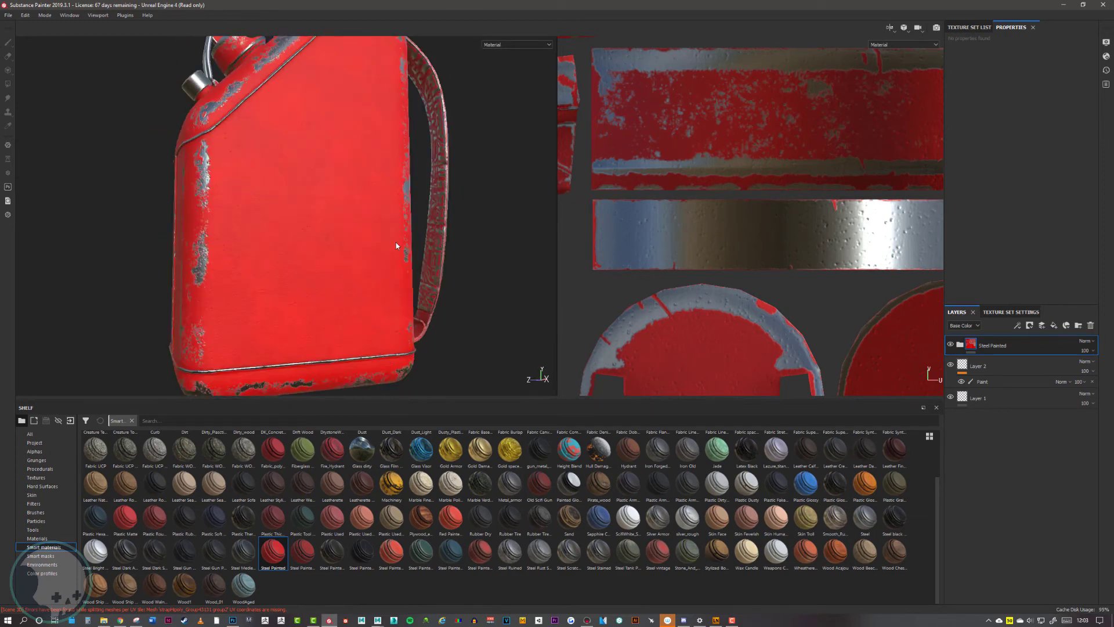
{"action": "middle_click_drag", "start_coordinate": [392, 242], "coordinate": [403, 264], "text": "alt"}
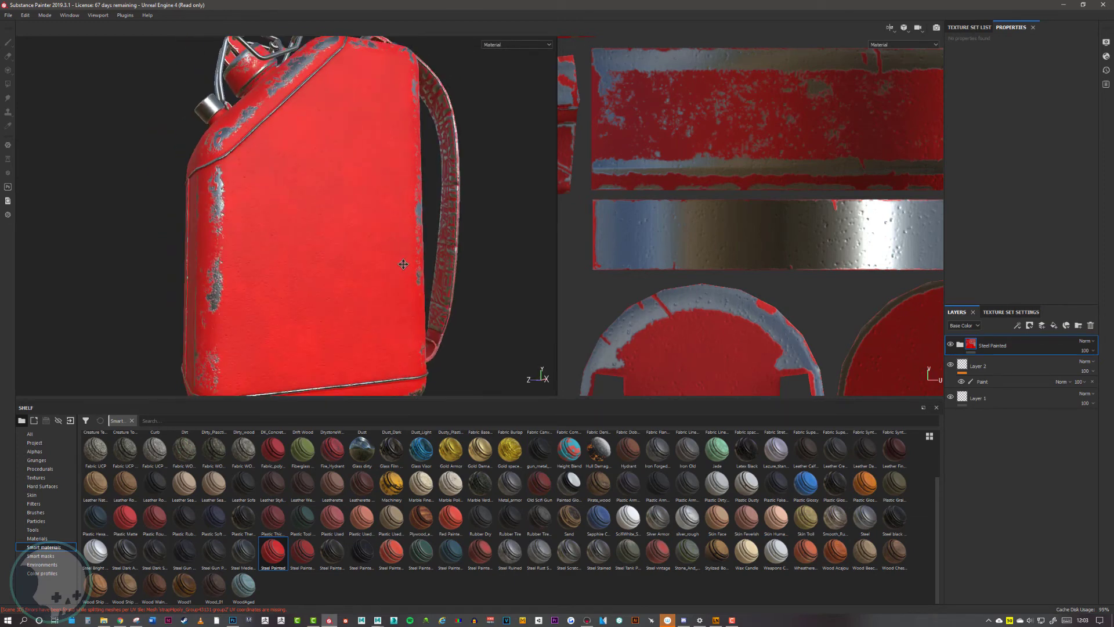
Move Layer 2 with the stamped normal details above the Steel Painted group.
{"action": "left_click", "coordinate": [997, 374]}
{"action": "left_click_drag", "start_coordinate": [996, 375], "coordinate": [993, 337]}
{"action": "left_click_drag", "start_coordinate": [420, 226], "coordinate": [417, 200], "text": "alt"}
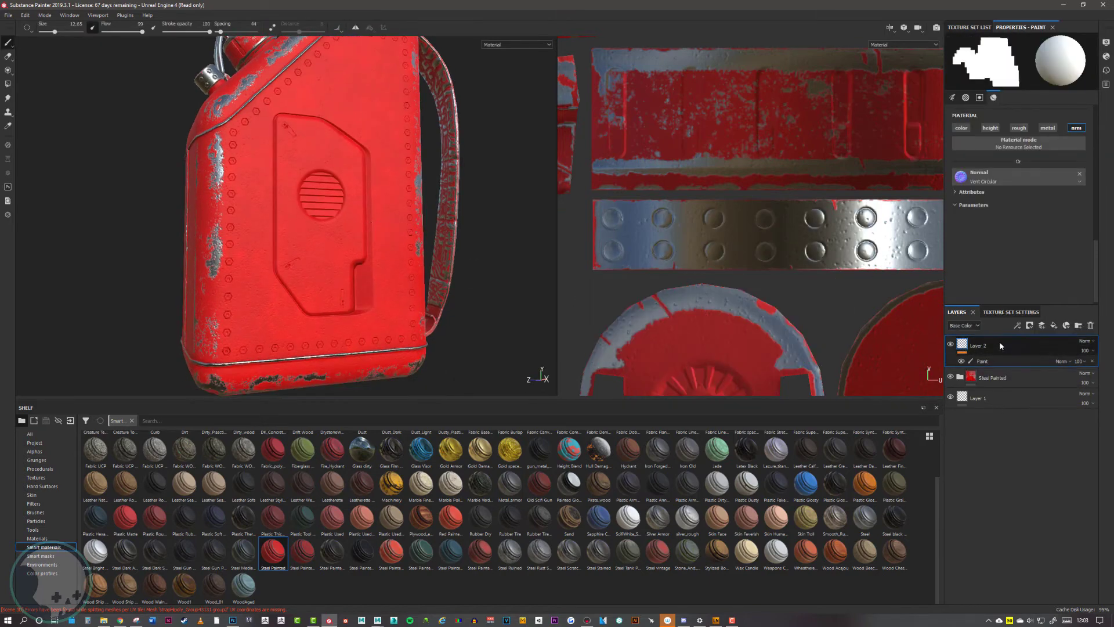
Examine the stamped screws, panel and vent over the red painted steel from several angles.
{"action": "mouse_move", "coordinate": [323, 224]}
{"action": "left_mouse_down", "text": "alt"}
{"action": "mouse_move", "coordinate": [355, 264]}
{"action": "mouse_move", "coordinate": [311, 249]}
{"action": "left_mouse_up", "text": "alt"}
{"action": "mouse_move", "coordinate": [310, 249]}
{"action": "right_mouse_down", "text": "alt"}
{"action": "mouse_move", "coordinate": [373, 256]}
{"action": "mouse_move", "coordinate": [315, 264]}
{"action": "mouse_move", "coordinate": [232, 174]}
{"action": "right_mouse_up", "text": "alt"}
{"action": "left_click_drag", "start_coordinate": [229, 169], "coordinate": [281, 266], "text": "alt"}
{"action": "middle_click_drag", "start_coordinate": [246, 260], "coordinate": [225, 305], "text": "alt"}
{"action": "right_click_drag", "start_coordinate": [225, 305], "coordinate": [195, 282], "text": "alt"}
{"action": "middle_click_drag", "start_coordinate": [194, 282], "coordinate": [206, 273], "text": "alt"}
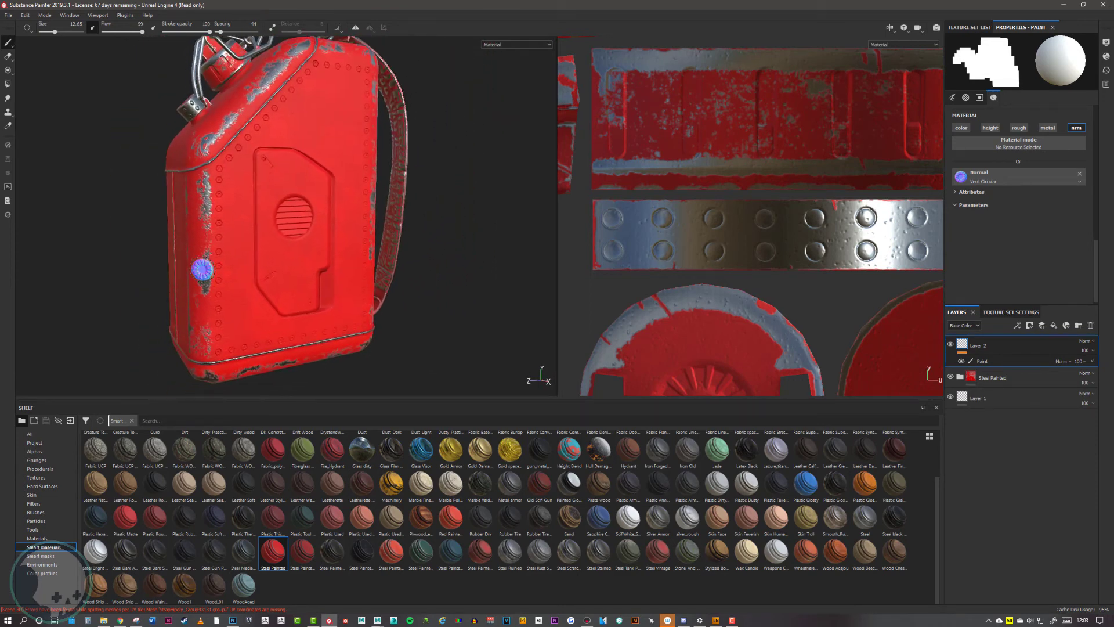
{"action": "left_click_drag", "start_coordinate": [285, 272], "coordinate": [282, 307], "text": "alt"}
{"action": "middle_click_drag", "start_coordinate": [282, 308], "coordinate": [284, 318], "text": "alt"}
Add a filter to Layer 2 and assign MatFx Detail Edge Wear to it.
{"action": "right_click", "coordinate": [988, 351]}
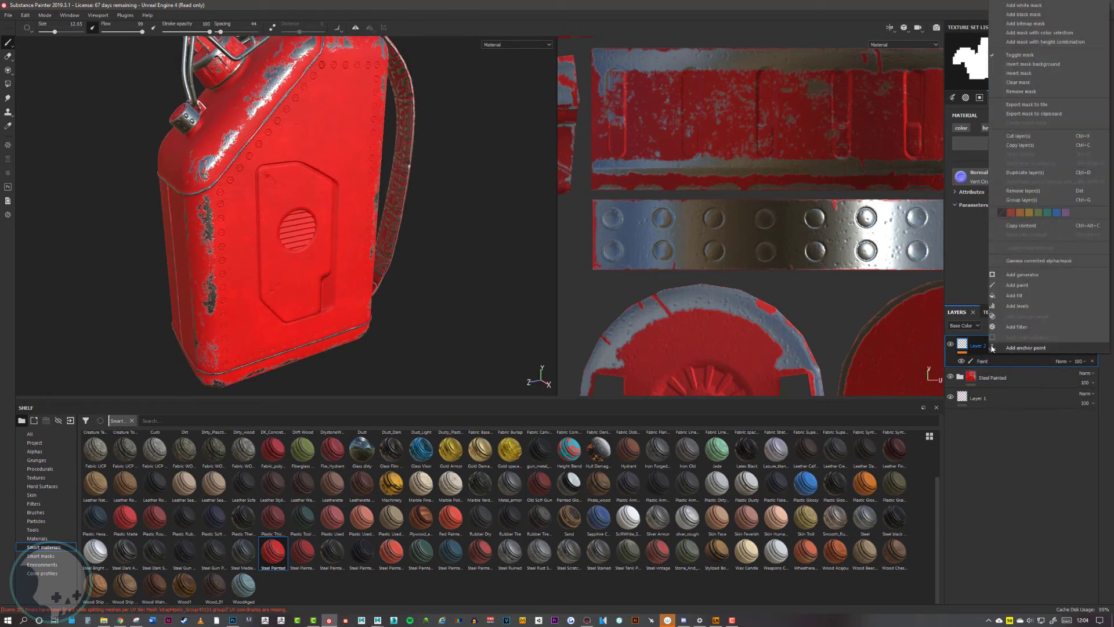
{"action": "left_click", "coordinate": [1017, 327]}
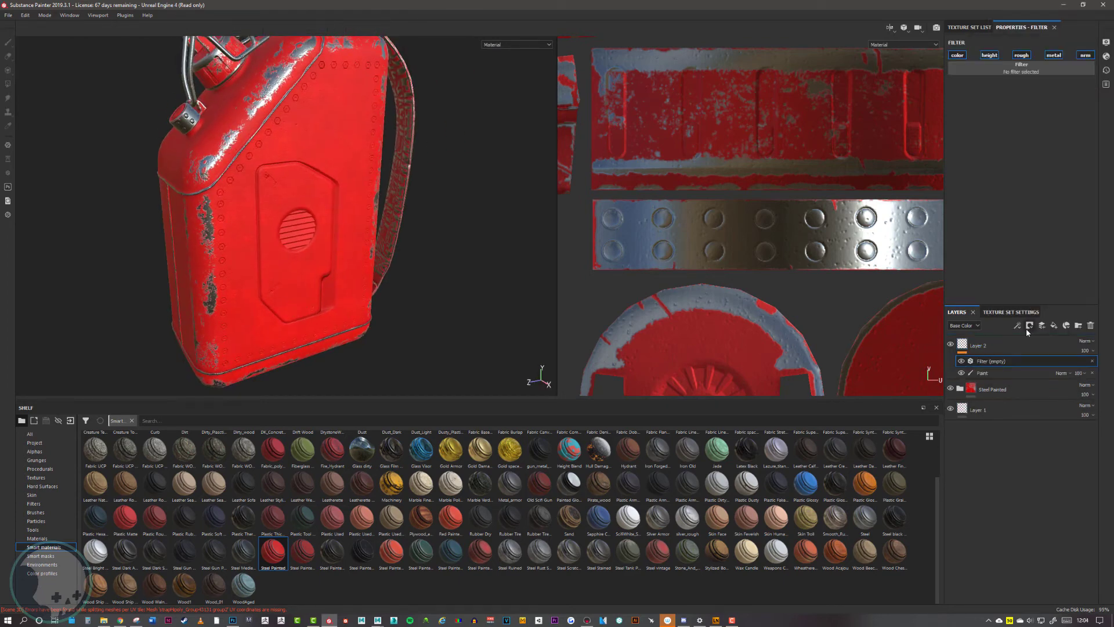
{"action": "left_click", "coordinate": [1021, 68]}
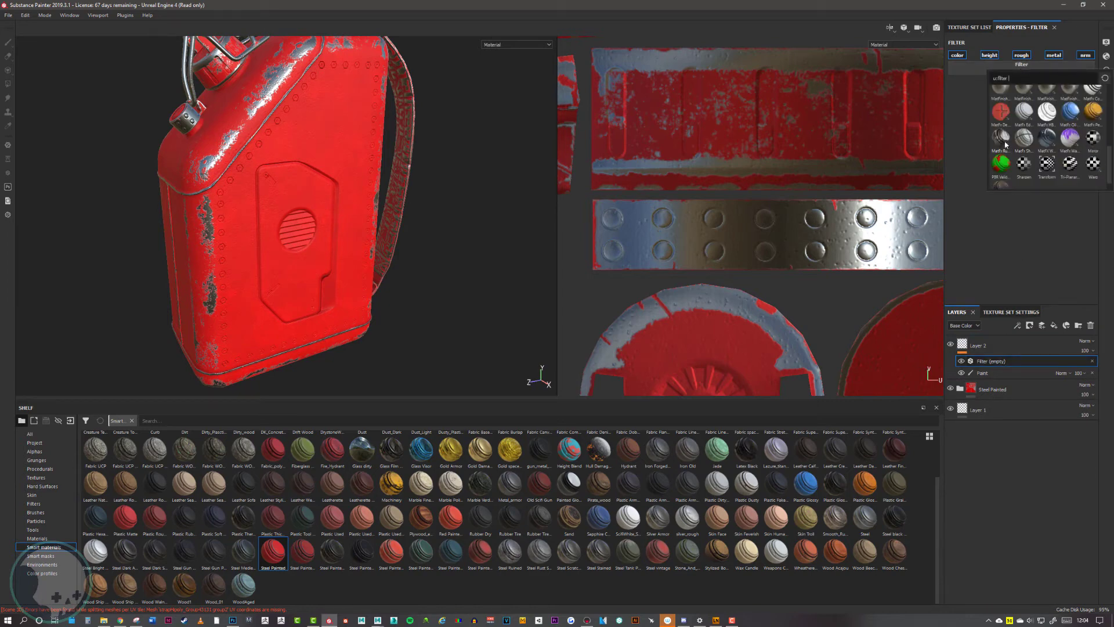
{"action": "left_click", "coordinate": [1001, 113]}
Set the edge wear filter's Wear Level to 0.41 while viewing the side panel up close.
{"action": "left_click_drag", "start_coordinate": [392, 215], "coordinate": [319, 210], "text": "alt"}
{"action": "right_click_drag", "start_coordinate": [319, 210], "coordinate": [398, 240], "text": "alt"}
{"action": "left_click_drag", "start_coordinate": [397, 241], "coordinate": [474, 254], "text": "alt"}
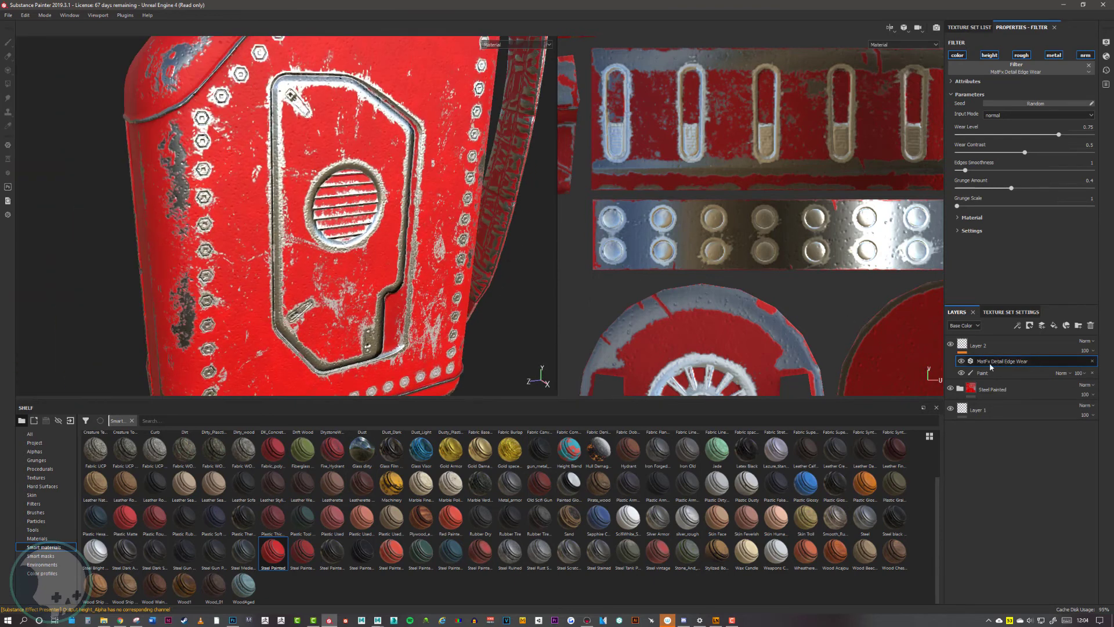
{"action": "left_click_drag", "start_coordinate": [1056, 138], "coordinate": [1012, 146]}
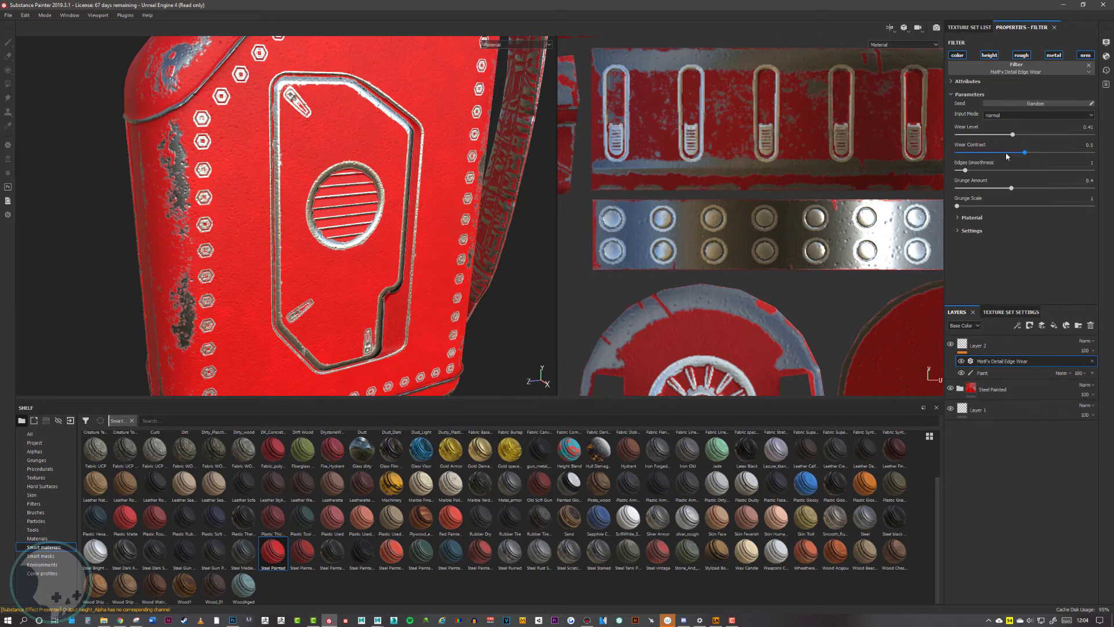
Set the edge wear filter's Wear Contrast to 0.1 while inspecting the screws and side panel up close.
{"action": "right_click_drag", "start_coordinate": [401, 157], "coordinate": [251, 140], "text": "alt"}
{"action": "middle_click_drag", "start_coordinate": [267, 189], "coordinate": [293, 276], "text": "alt"}
{"action": "right_click_drag", "start_coordinate": [293, 275], "coordinate": [424, 243], "text": "alt"}
{"action": "left_click_drag", "start_coordinate": [423, 243], "coordinate": [373, 248], "text": "alt"}
{"action": "right_click_drag", "start_coordinate": [373, 248], "coordinate": [447, 240], "text": "alt"}
{"action": "middle_click_drag", "start_coordinate": [447, 241], "coordinate": [555, 220], "text": "alt"}
{"action": "left_click_drag", "start_coordinate": [555, 220], "coordinate": [427, 124], "text": "alt"}
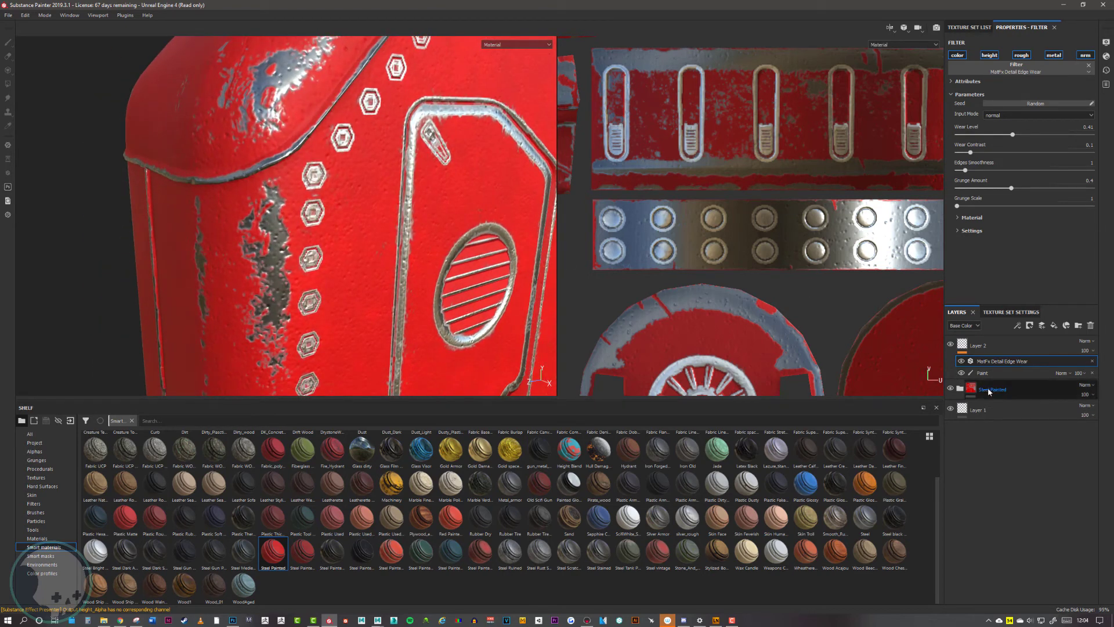
Examine the edge wear around the stamped details over the whole jerry can from several angles.
{"action": "left_click_drag", "start_coordinate": [278, 237], "coordinate": [367, 168], "text": "alt"}
{"action": "scroll", "coordinate": [371, 197], "scroll_direction": "down", "scroll_amount": 10}
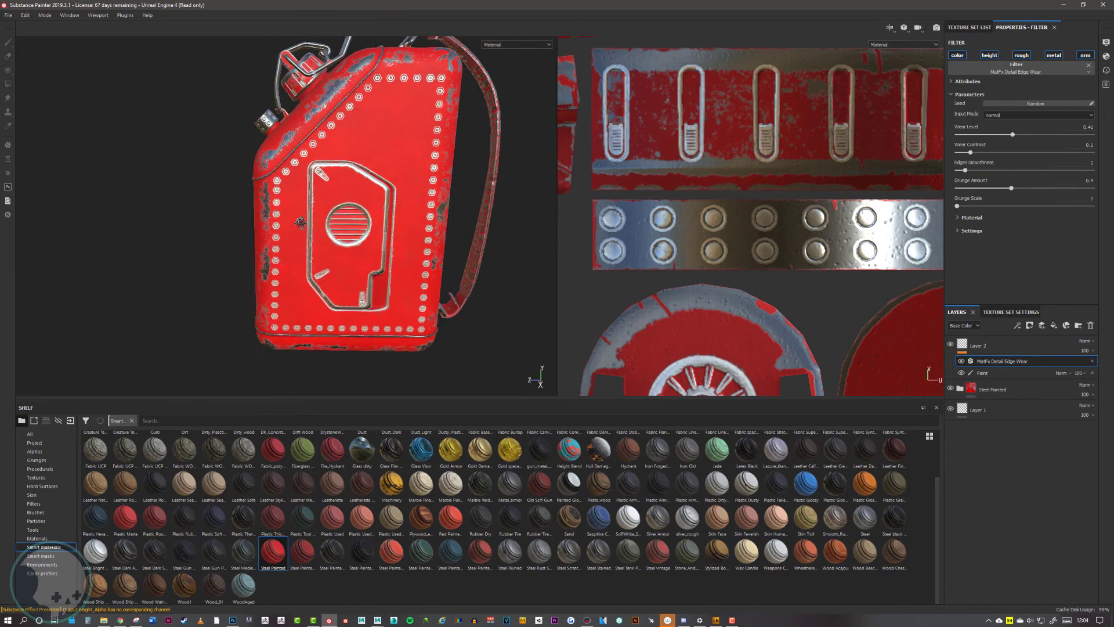
{"action": "left_click_drag", "start_coordinate": [300, 222], "coordinate": [366, 219], "text": "alt"}
{"action": "scroll", "coordinate": [366, 218], "scroll_direction": "up", "scroll_amount": 3}
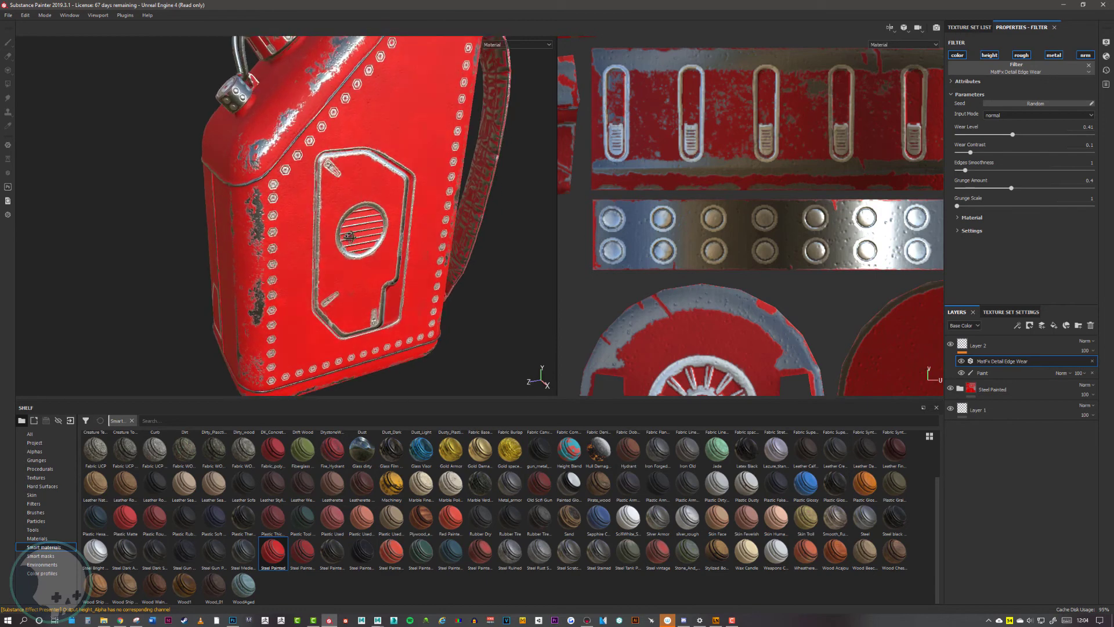
{"action": "scroll", "coordinate": [346, 267], "scroll_direction": "down", "scroll_amount": 4}
{"action": "left_click_drag", "start_coordinate": [346, 267], "coordinate": [333, 234], "text": "alt"}
{"action": "scroll", "coordinate": [334, 235], "scroll_direction": "up", "scroll_amount": 2}
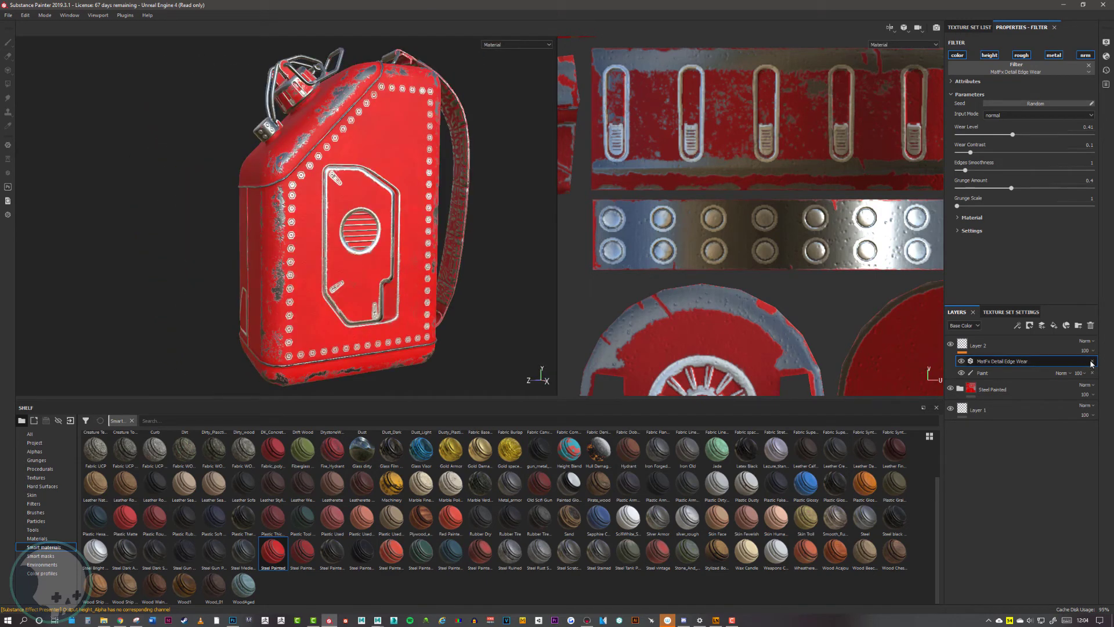
Remove the MatFx Detail Edge Wear filter from Layer 2 and check the stamped details without it.
{"action": "left_click", "coordinate": [1092, 362]}
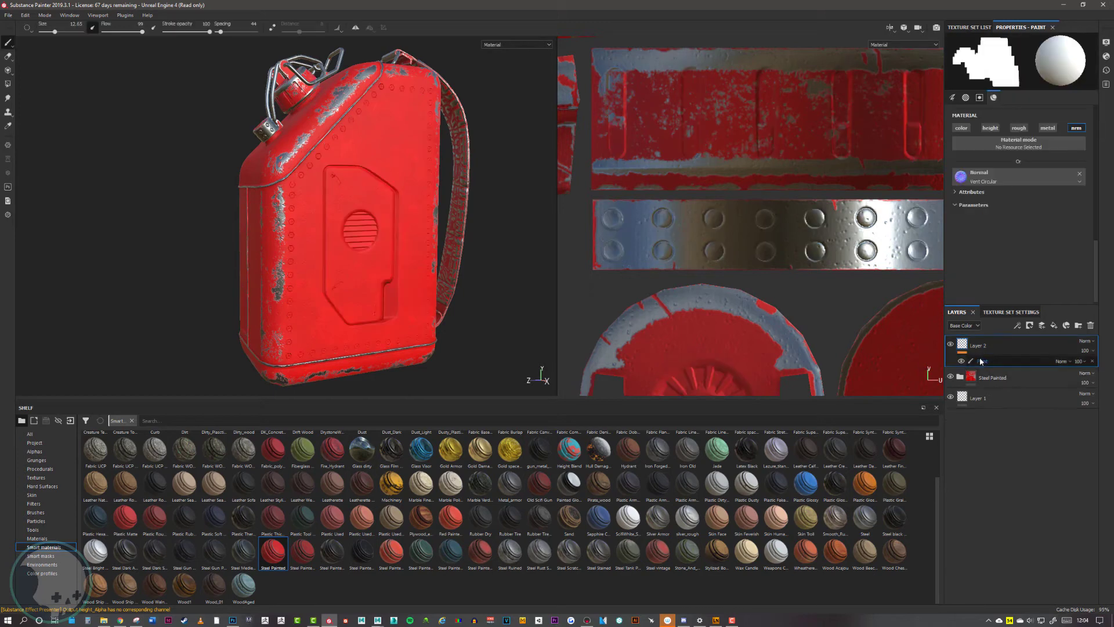
{"action": "right_click_drag", "start_coordinate": [332, 196], "coordinate": [507, 258], "text": "alt"}
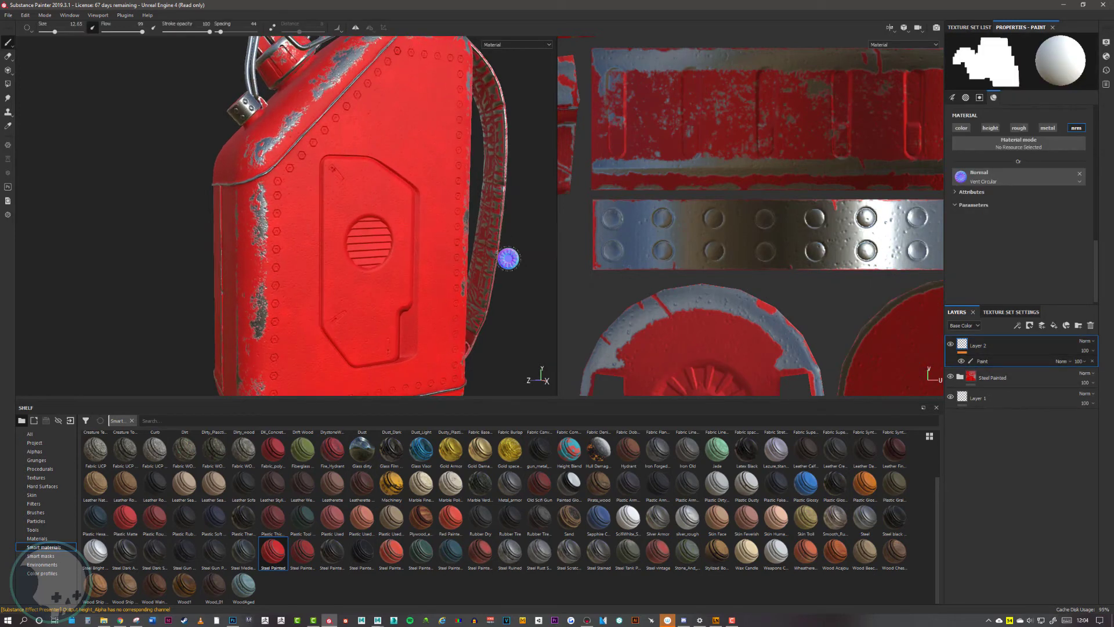
{"action": "middle_click_drag", "start_coordinate": [507, 258], "coordinate": [503, 224], "text": "alt"}
{"action": "left_click_drag", "start_coordinate": [502, 224], "coordinate": [409, 244], "text": "alt"}
{"action": "mouse_move", "coordinate": [527, 238]}
{"action": "left_mouse_down", "text": "alt"}
{"action": "mouse_move", "coordinate": [405, 234]}
{"action": "mouse_move", "coordinate": [369, 244]}
{"action": "left_mouse_up", "text": "alt"}
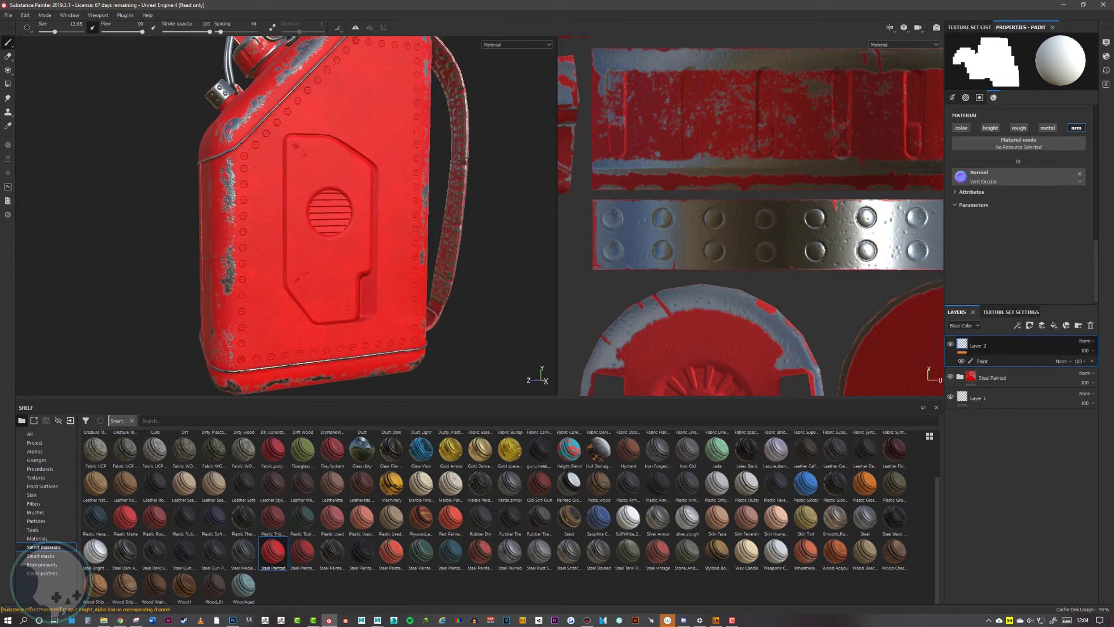
Delete the Steel Painted group so only the layers with the stamped normal details remain.
{"action": "left_click", "coordinate": [1008, 377]}
{"action": "key", "text": "Delete"}
{"action": "mouse_move", "coordinate": [381, 167]}
{"action": "left_mouse_down", "text": "alt"}
{"action": "mouse_move", "coordinate": [304, 182]}
{"action": "mouse_move", "coordinate": [41, 91]}
{"action": "left_mouse_up", "text": "alt"}
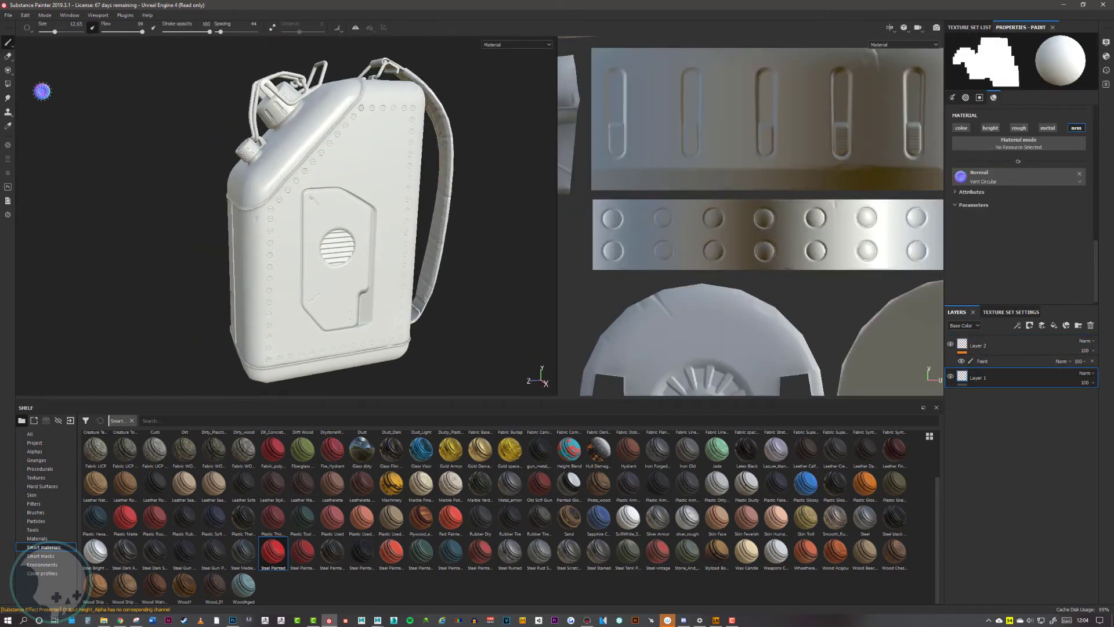
Export the DefaultMaterial texture set as PNG files to a new folder named textures inside OilCan\OBJ\ForSUb.
{"action": "left_click", "coordinate": [8, 15]}
{"action": "left_click", "coordinate": [29, 162]}
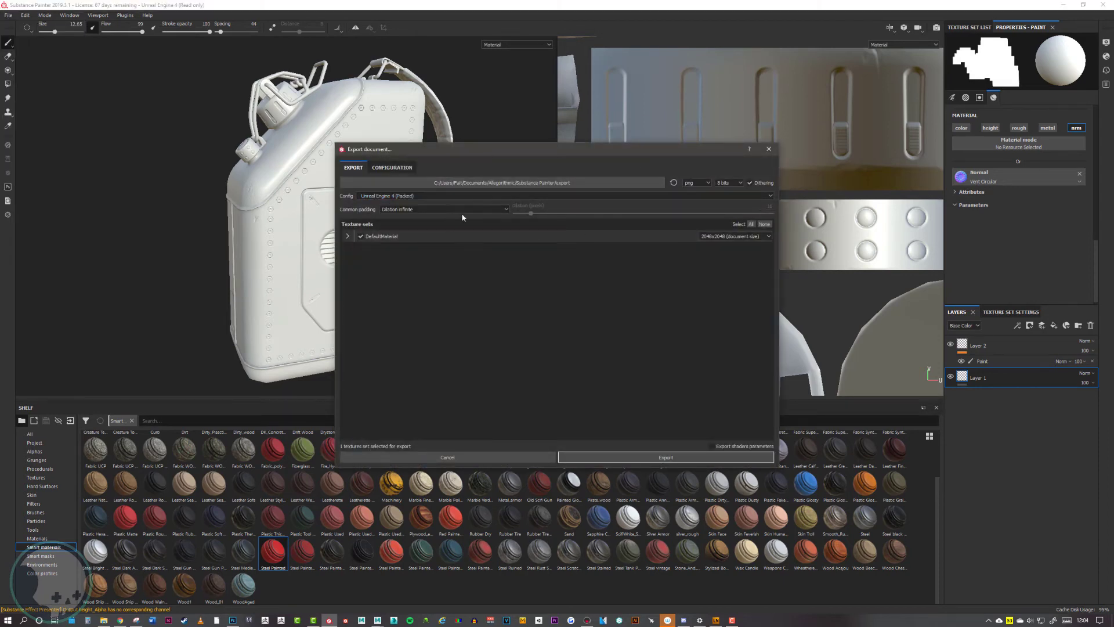
{"action": "left_click", "coordinate": [586, 182]}
{"action": "left_click", "coordinate": [592, 178]}
{"action": "type", "text": "W:\\Work\\Uni_Work\\Admin\\Module Content\\GAR5004 Enviro Art\\OilCan\\OBJ\\ForSUb"}
{"action": "key", "text": "Return"}
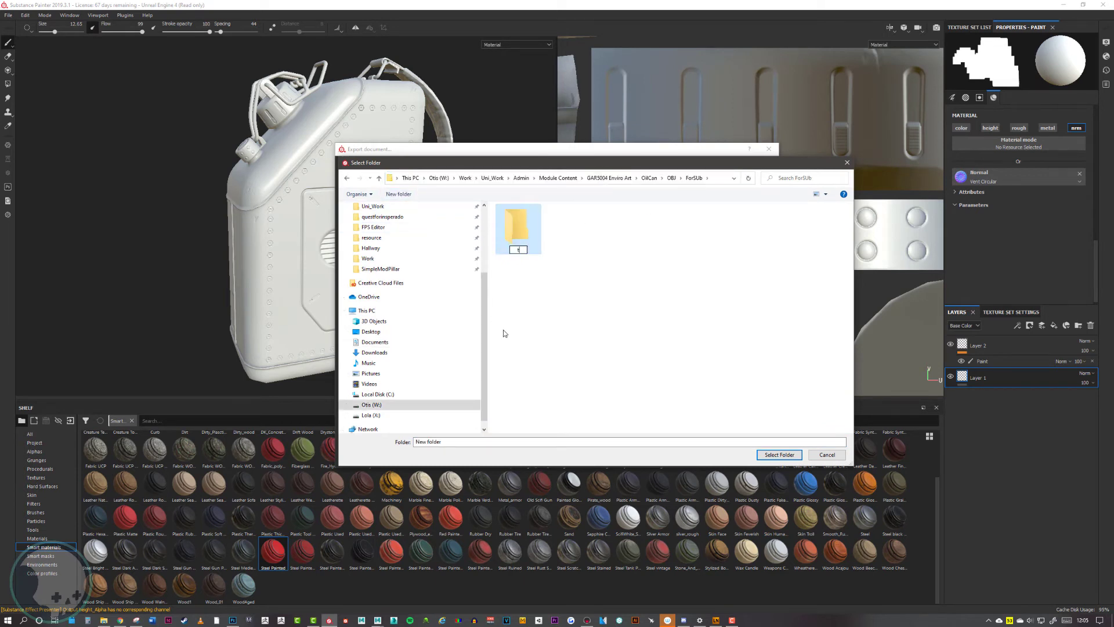
{"action": "double_click", "coordinate": [518, 251]}
{"action": "left_click", "coordinate": [779, 455]}
{"action": "left_click", "coordinate": [609, 461]}
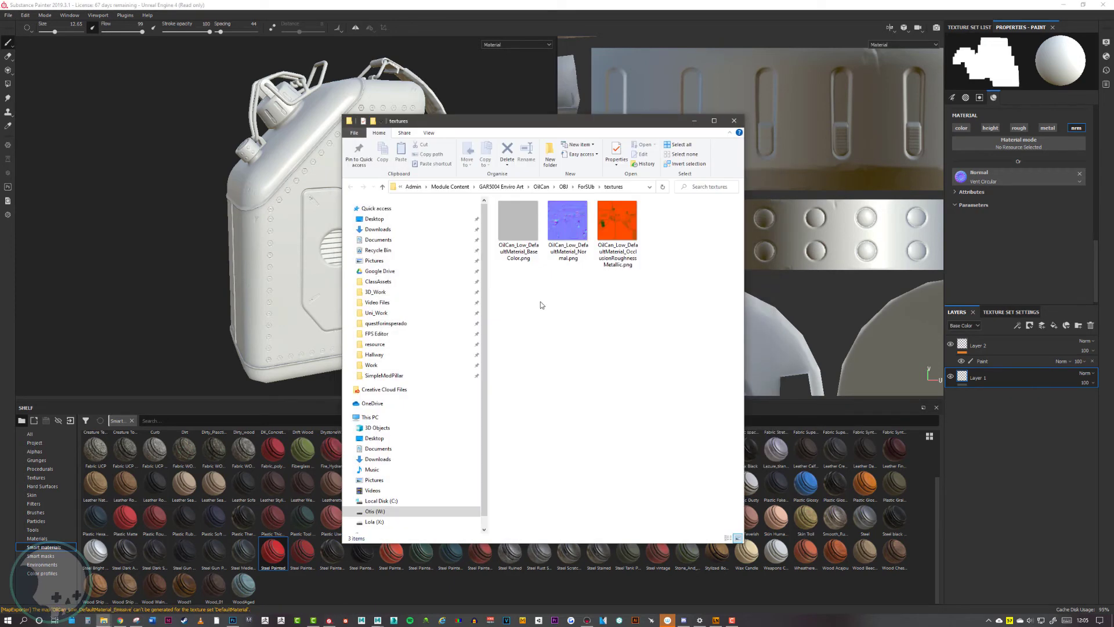
Delete the exported OcclusionRoughnessMetallic and BaseColor PNG files from the textures folder.
{"action": "left_click", "coordinate": [618, 239]}
{"action": "key", "text": "Delete"}
{"action": "left_click", "coordinate": [519, 226]}
{"action": "key", "text": "Delete"}
Import OilCan_Low_DefaultMaterial_Normal.png from the textures folder into the Substance Painter shelf with its usage set to texture.
{"action": "left_click_drag", "start_coordinate": [554, 121], "coordinate": [368, 116]}
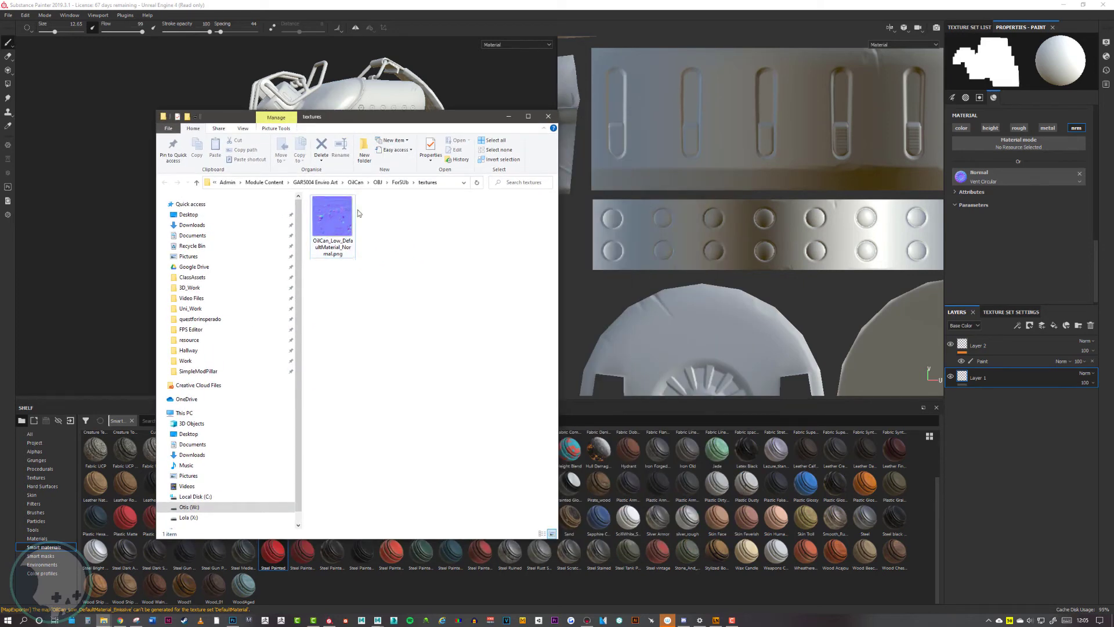
{"action": "mouse_move", "coordinate": [336, 219]}
{"action": "left_mouse_down"}
{"action": "mouse_move", "coordinate": [664, 443]}
{"action": "mouse_move", "coordinate": [743, 566]}
{"action": "mouse_move", "coordinate": [725, 601]}
{"action": "mouse_move", "coordinate": [671, 593]}
{"action": "left_mouse_up"}
{"action": "left_click", "coordinate": [553, 118]}
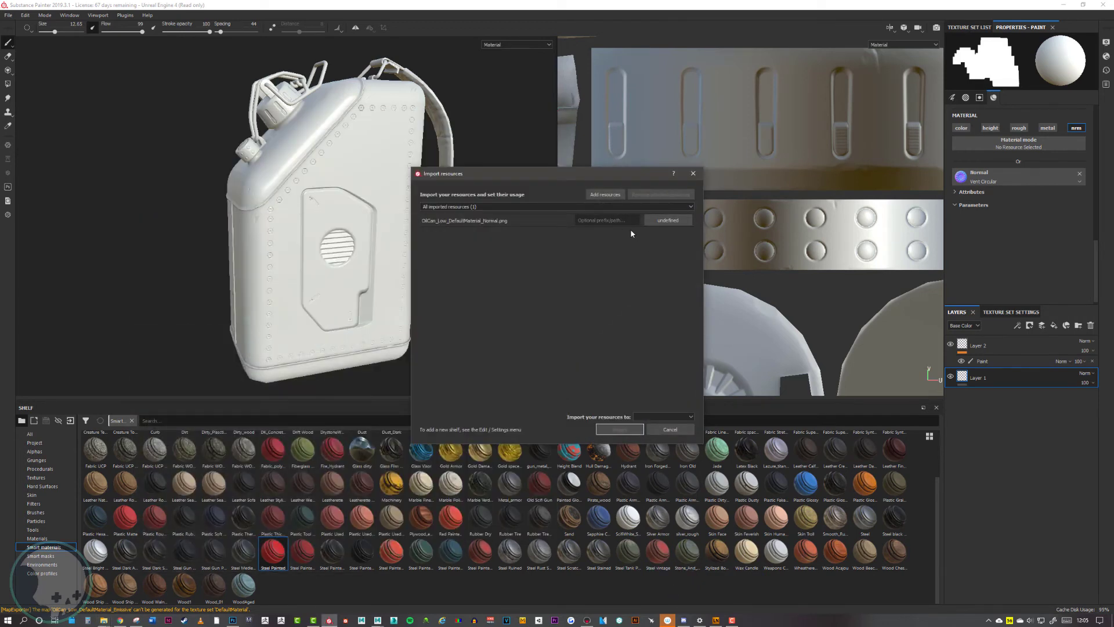
{"action": "left_click", "coordinate": [670, 221]}
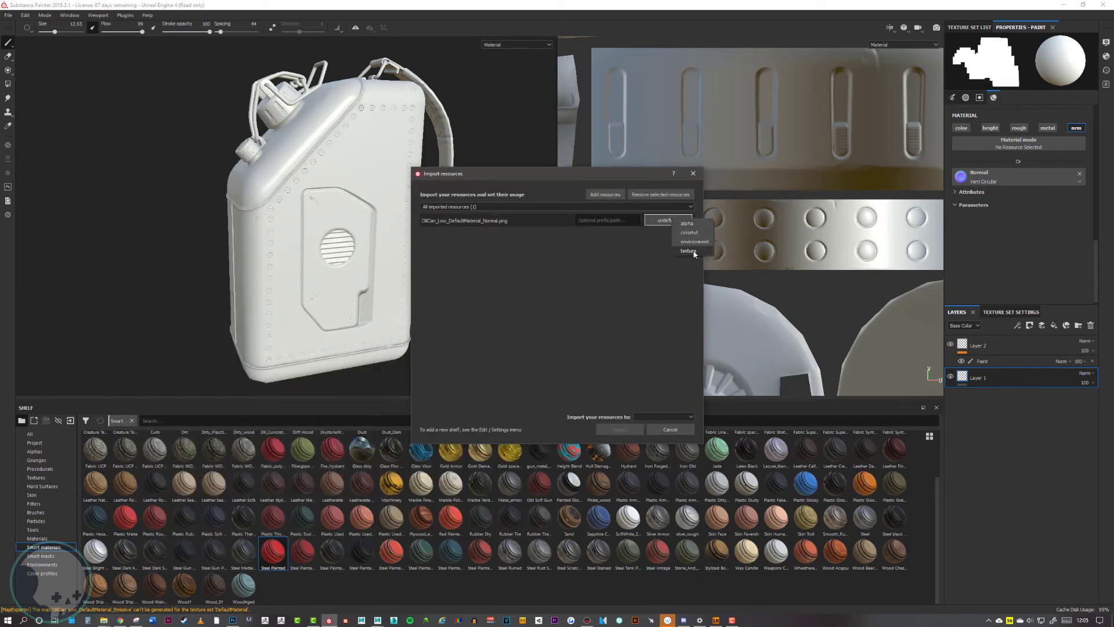
{"action": "left_click", "coordinate": [691, 250]}
{"action": "left_click", "coordinate": [662, 419]}
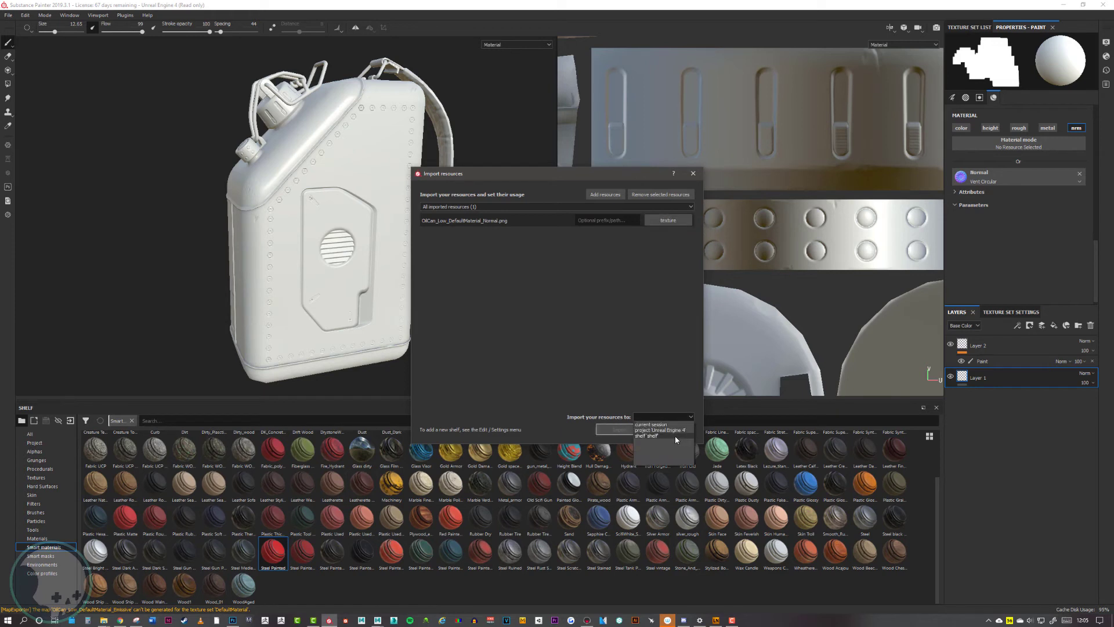
{"action": "left_click", "coordinate": [657, 425]}
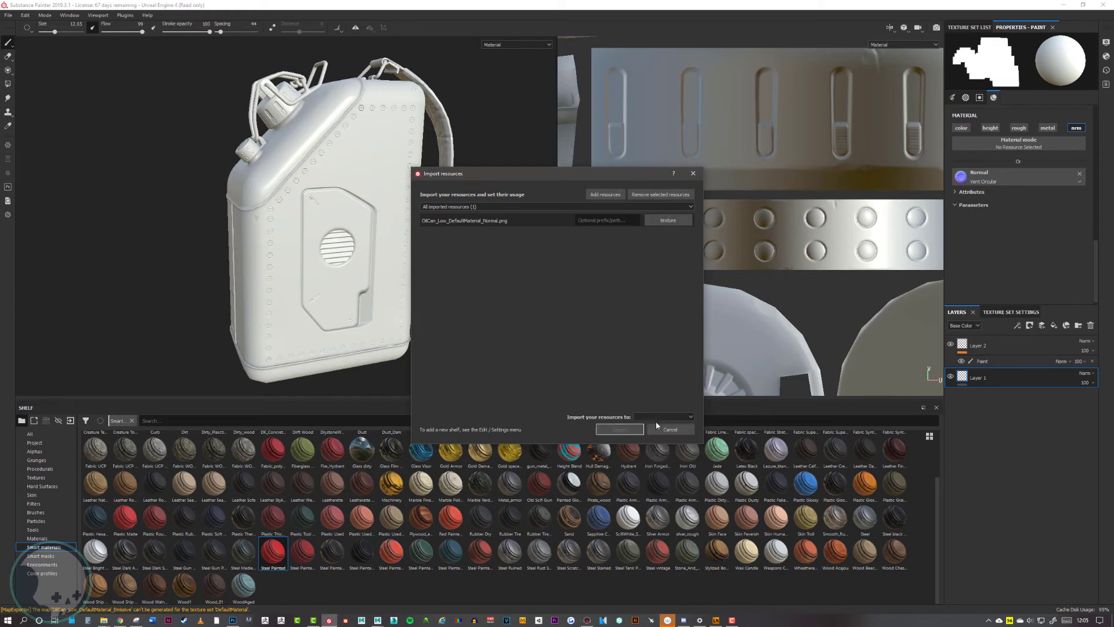
{"action": "left_click", "coordinate": [660, 418]}
{"action": "left_click", "coordinate": [659, 435]}
{"action": "left_click", "coordinate": [615, 429]}
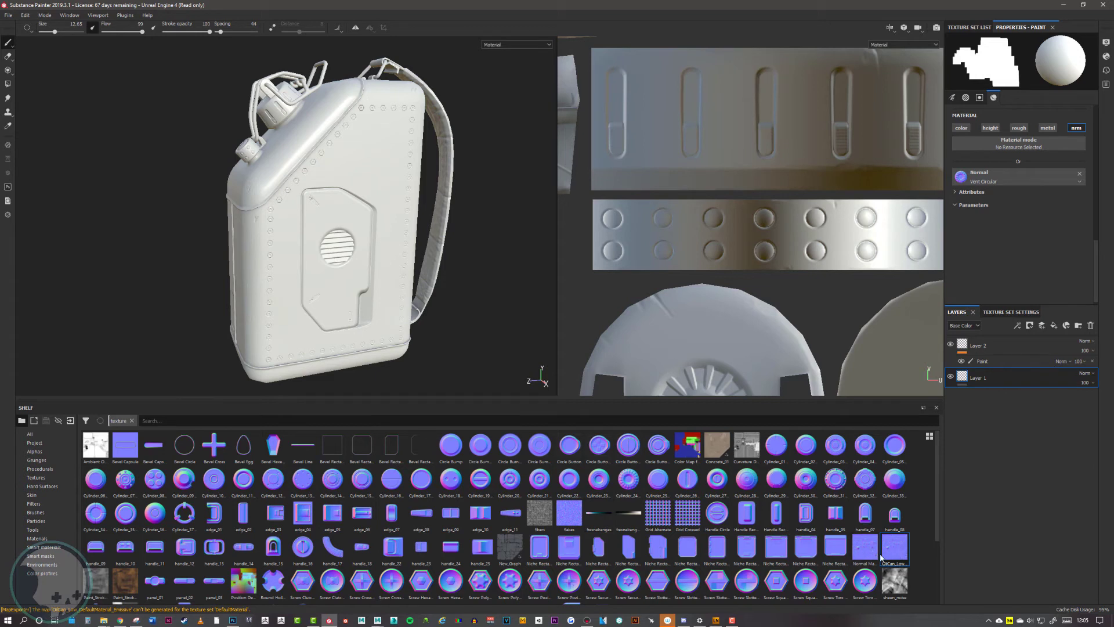
Replace the texture set's Normal mesh map with the imported OilCan_Low_DefaultMaterial_Normal texture and inspect the side panel.
{"action": "left_click", "coordinate": [1009, 313]}
{"action": "scroll", "coordinate": [981, 475], "scroll_direction": "down", "scroll_amount": 1}
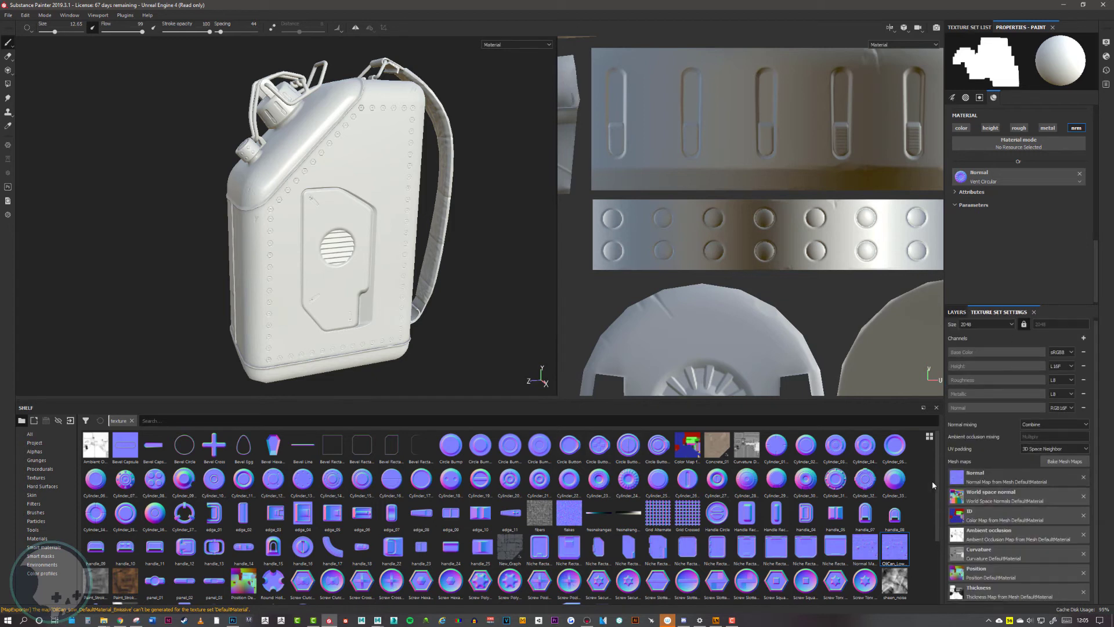
{"action": "left_click", "coordinate": [1084, 478]}
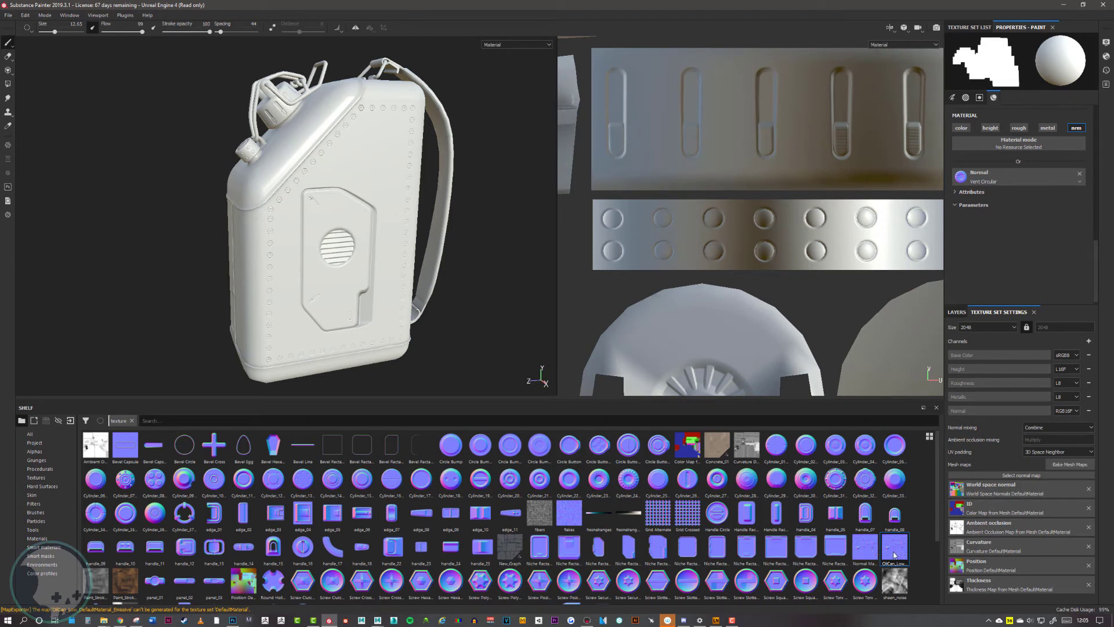
{"action": "left_click_drag", "start_coordinate": [895, 555], "coordinate": [1022, 479]}
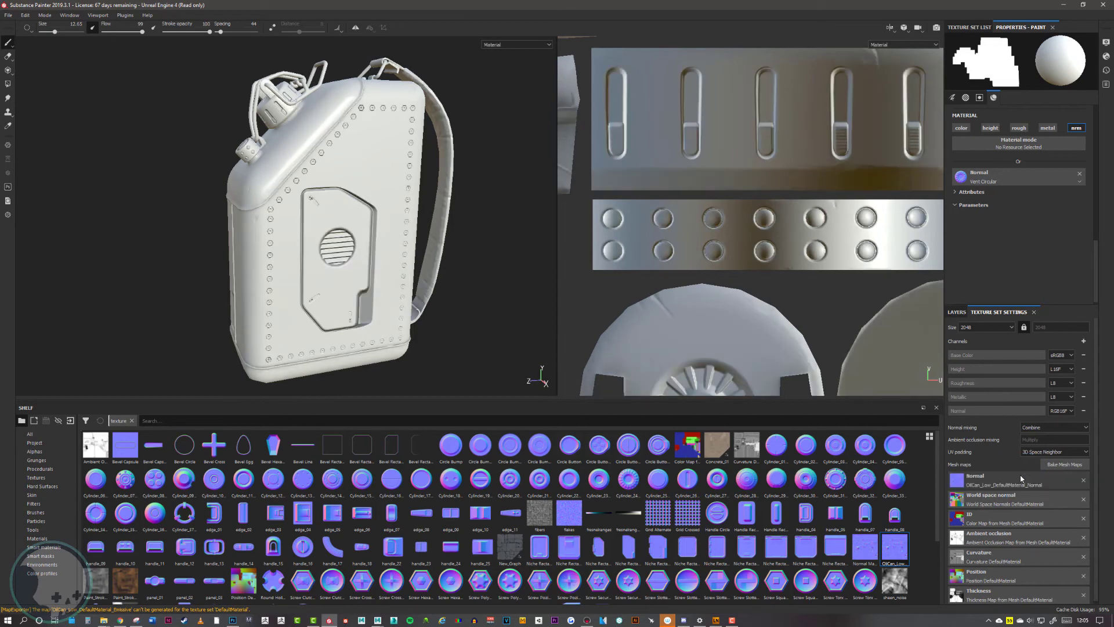
{"action": "right_click_drag", "start_coordinate": [366, 247], "coordinate": [470, 304], "text": "alt"}
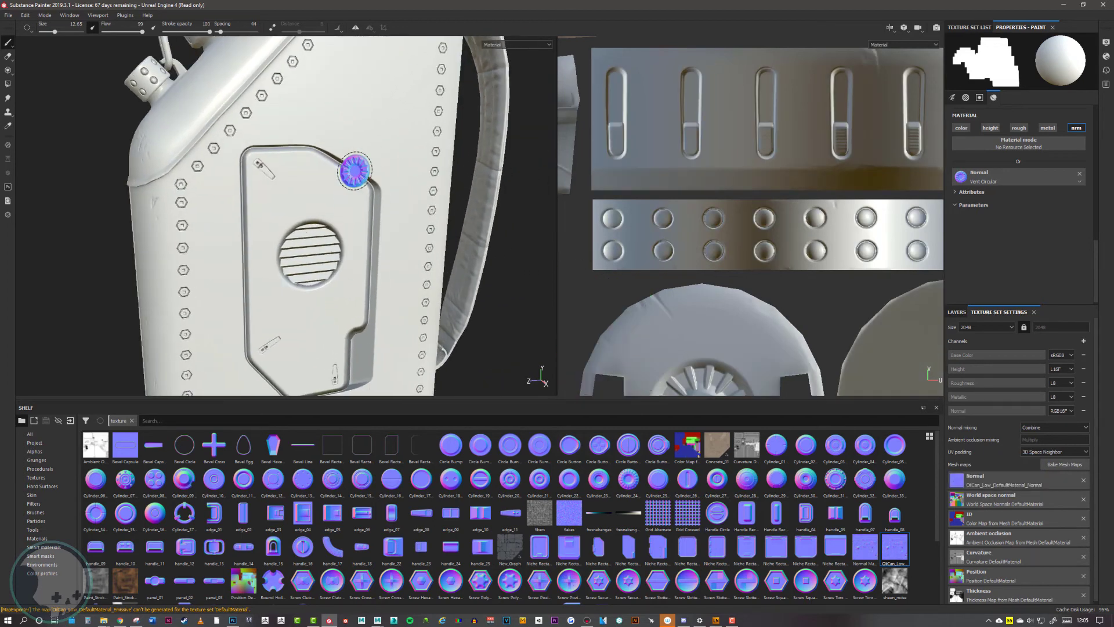
{"action": "left_click_drag", "start_coordinate": [308, 199], "coordinate": [309, 195], "text": "alt+shift"}
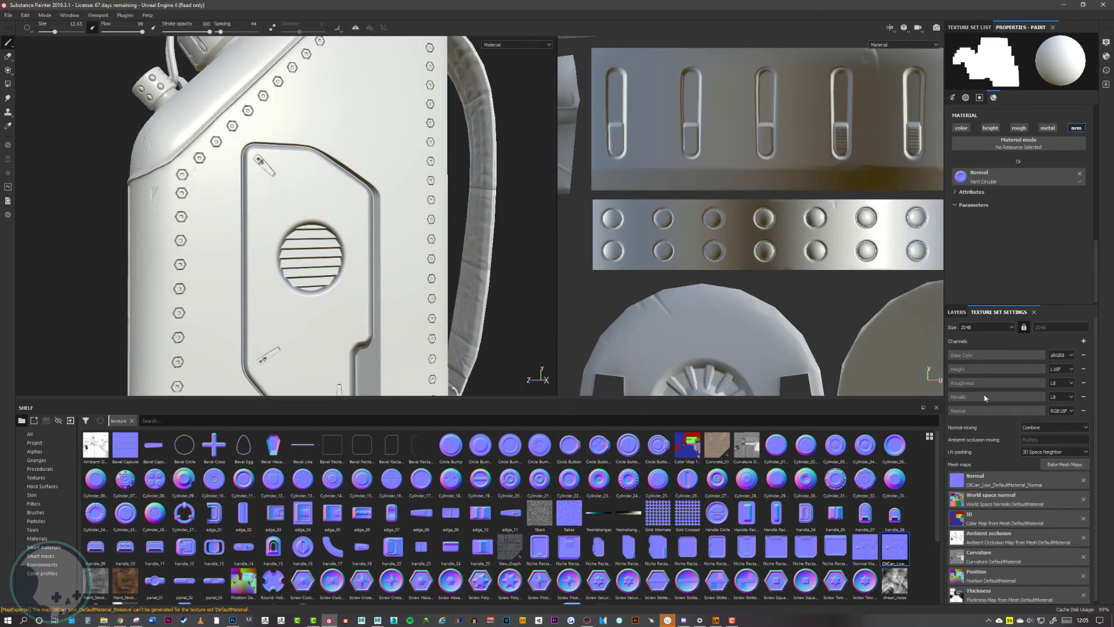
Delete Layer 2 with the stamped details so they come only from the Normal mesh map.
{"action": "left_click", "coordinate": [956, 314]}
{"action": "left_click", "coordinate": [1011, 311]}
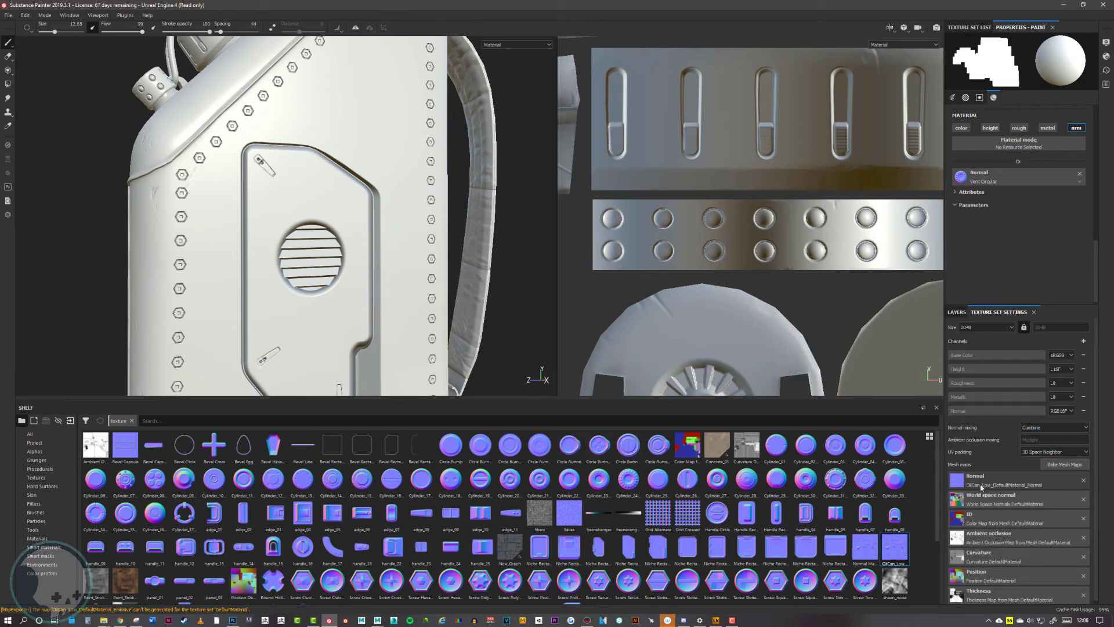
{"action": "left_click", "coordinate": [957, 312]}
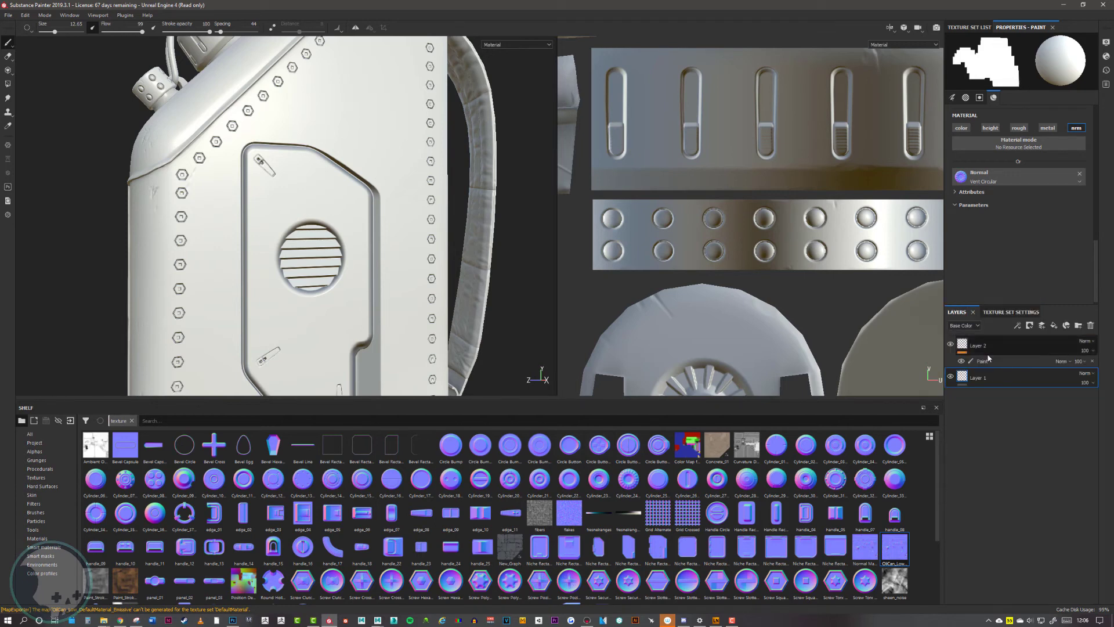
{"action": "left_click", "coordinate": [998, 341]}
{"action": "key", "text": "Delete"}
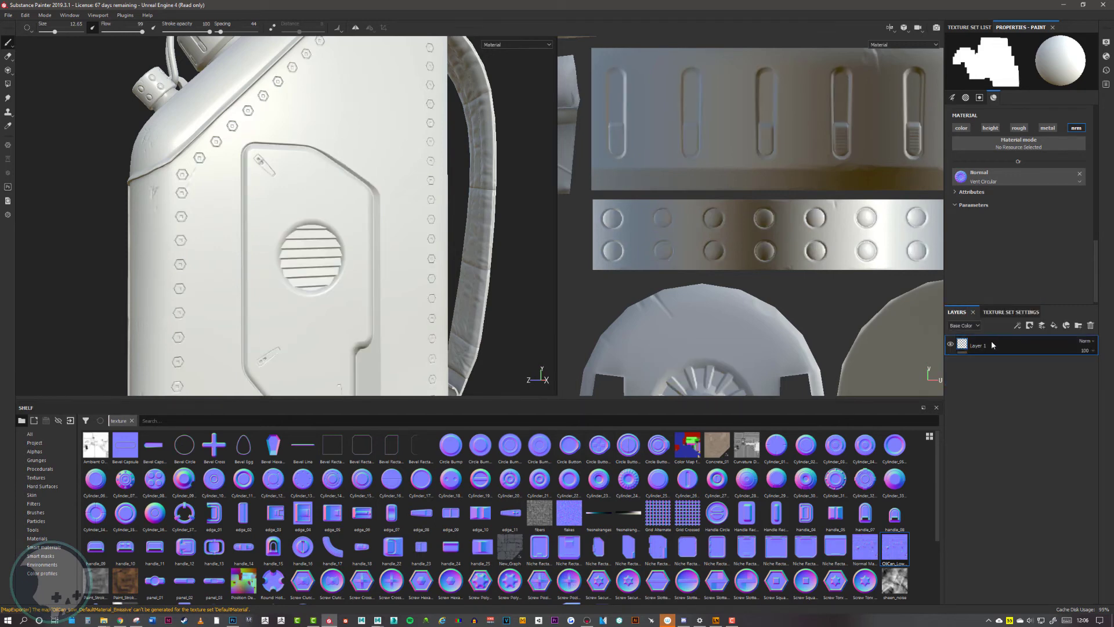
Examine the screws, panel and vent supplied by the replaced normal map from several angles and distances.
{"action": "left_click_drag", "start_coordinate": [371, 211], "coordinate": [394, 240], "text": "alt"}
{"action": "right_click_drag", "start_coordinate": [393, 239], "coordinate": [299, 205], "text": "alt"}
{"action": "mouse_move", "coordinate": [298, 205]}
{"action": "middle_mouse_down", "text": "alt"}
{"action": "mouse_move", "coordinate": [345, 220]}
{"action": "mouse_move", "coordinate": [313, 196]}
{"action": "middle_mouse_up", "text": "alt"}
{"action": "right_click_drag", "start_coordinate": [313, 196], "coordinate": [342, 218], "text": "alt"}
{"action": "left_click_drag", "start_coordinate": [342, 218], "coordinate": [373, 256], "text": "alt"}
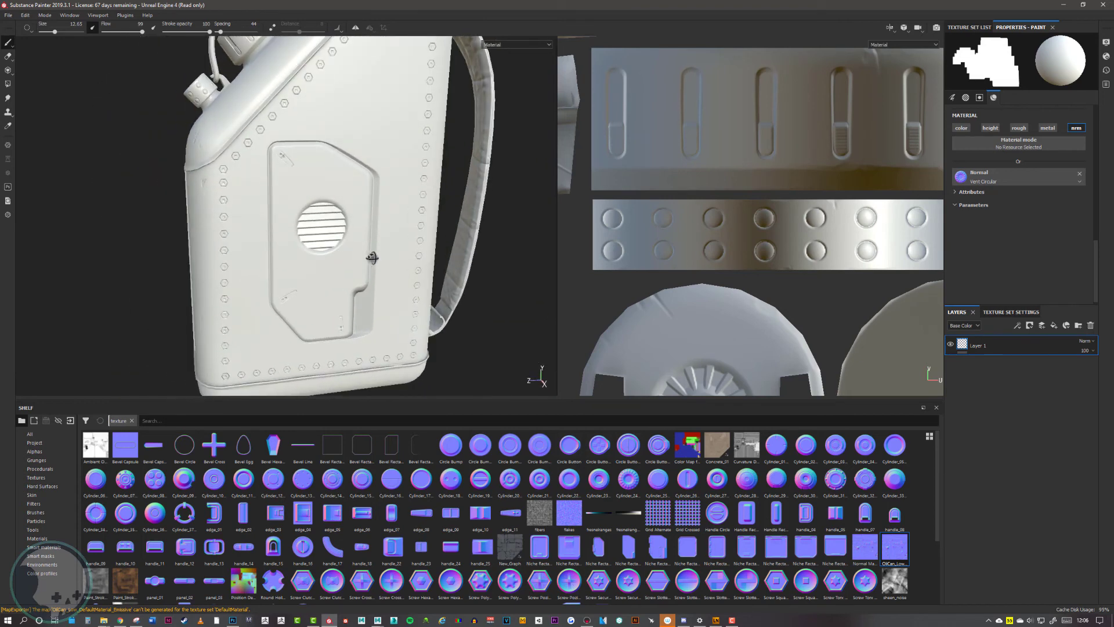
{"action": "middle_click_drag", "start_coordinate": [373, 256], "coordinate": [368, 249], "text": "alt"}
{"action": "right_click_drag", "start_coordinate": [368, 249], "coordinate": [415, 251], "text": "alt"}
{"action": "left_click_drag", "start_coordinate": [415, 252], "coordinate": [432, 247], "text": "alt"}
{"action": "right_click_drag", "start_coordinate": [432, 247], "coordinate": [333, 227], "text": "alt"}
{"action": "mouse_move", "coordinate": [333, 226]}
{"action": "middle_mouse_down", "text": "alt"}
{"action": "mouse_move", "coordinate": [348, 231]}
{"action": "mouse_move", "coordinate": [342, 222]}
{"action": "middle_mouse_up", "text": "alt"}
{"action": "left_click_drag", "start_coordinate": [341, 222], "coordinate": [377, 228], "text": "alt"}
{"action": "right_click_drag", "start_coordinate": [377, 228], "coordinate": [416, 227], "text": "alt"}
{"action": "middle_click_drag", "start_coordinate": [416, 227], "coordinate": [430, 213], "text": "alt"}
{"action": "left_click_drag", "start_coordinate": [386, 233], "coordinate": [349, 238], "text": "alt"}
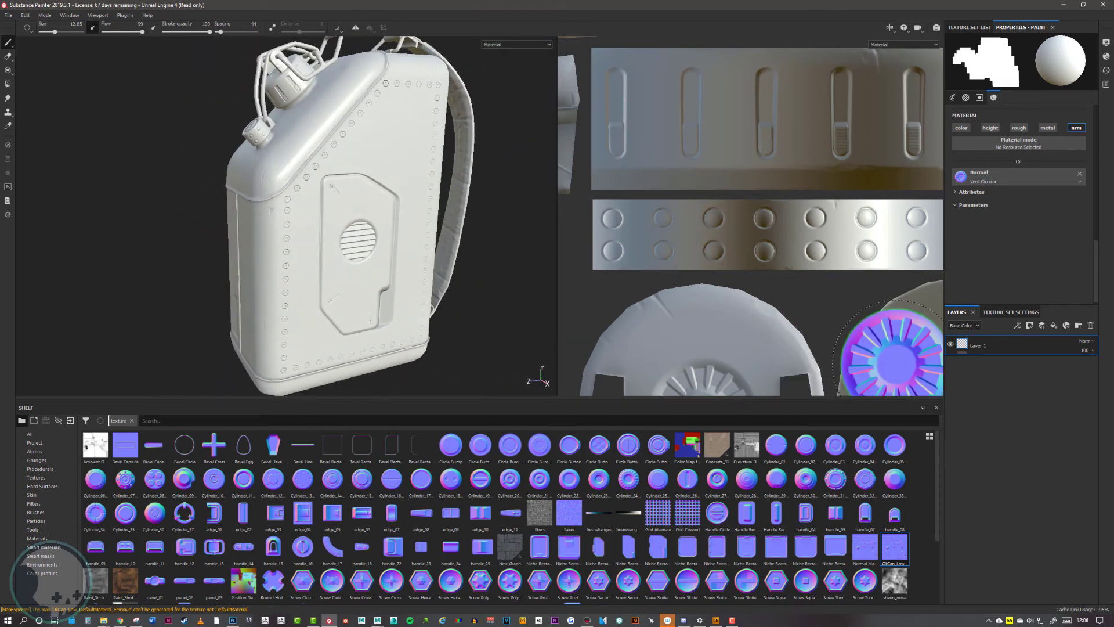
Rebake the world space normal, ambient occlusion, curvature, position and thickness mesh maps, leaving Normal and ID unselected.
{"action": "left_click", "coordinate": [1010, 313]}
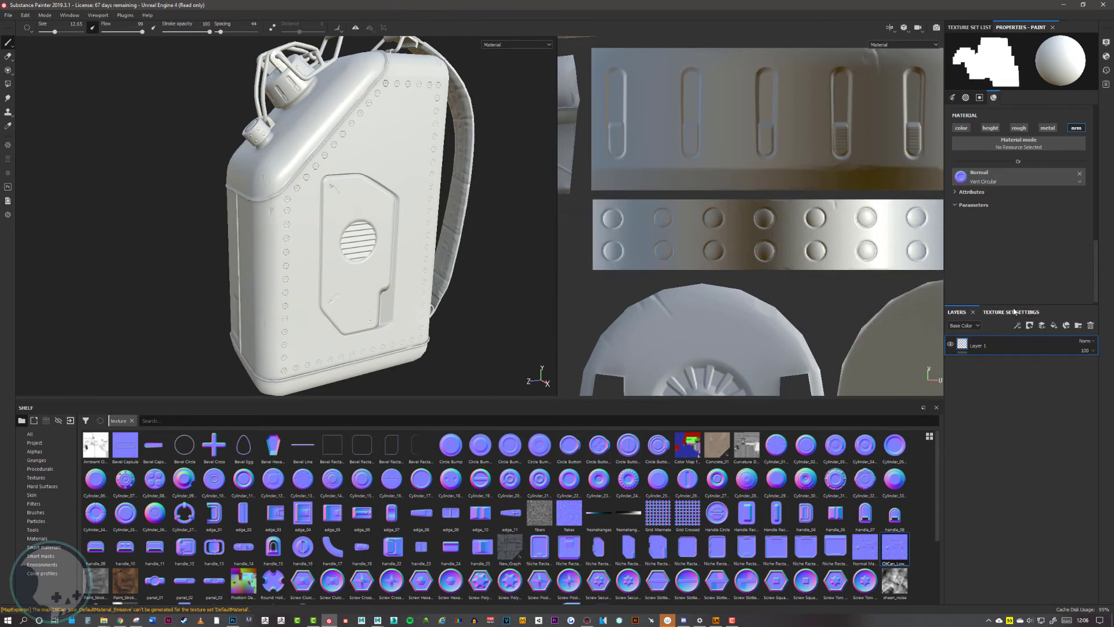
{"action": "left_click_drag", "start_coordinate": [387, 225], "coordinate": [387, 206], "text": "alt"}
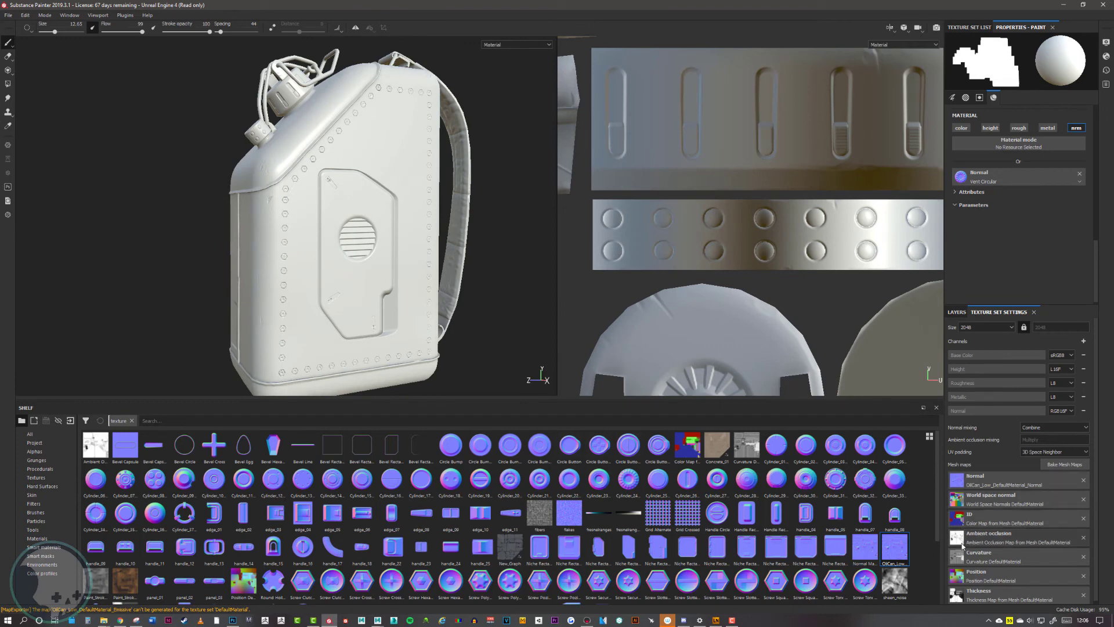
{"action": "left_click", "coordinate": [1064, 465]}
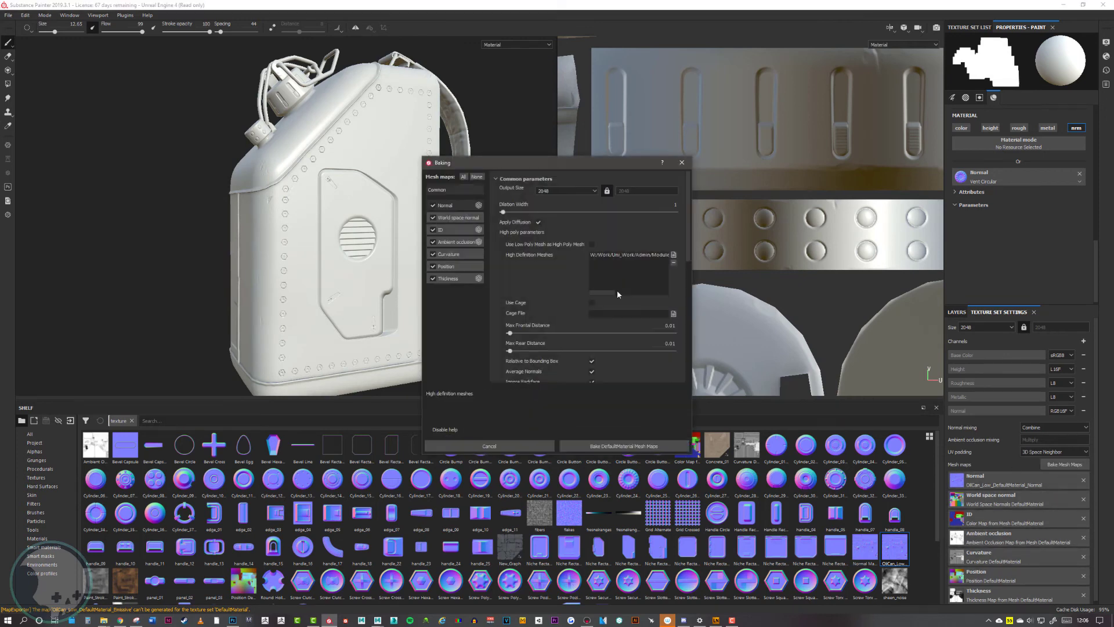
{"action": "left_click_drag", "start_coordinate": [536, 168], "coordinate": [624, 120]}
{"action": "scroll", "coordinate": [628, 253], "scroll_direction": "down", "scroll_amount": 3}
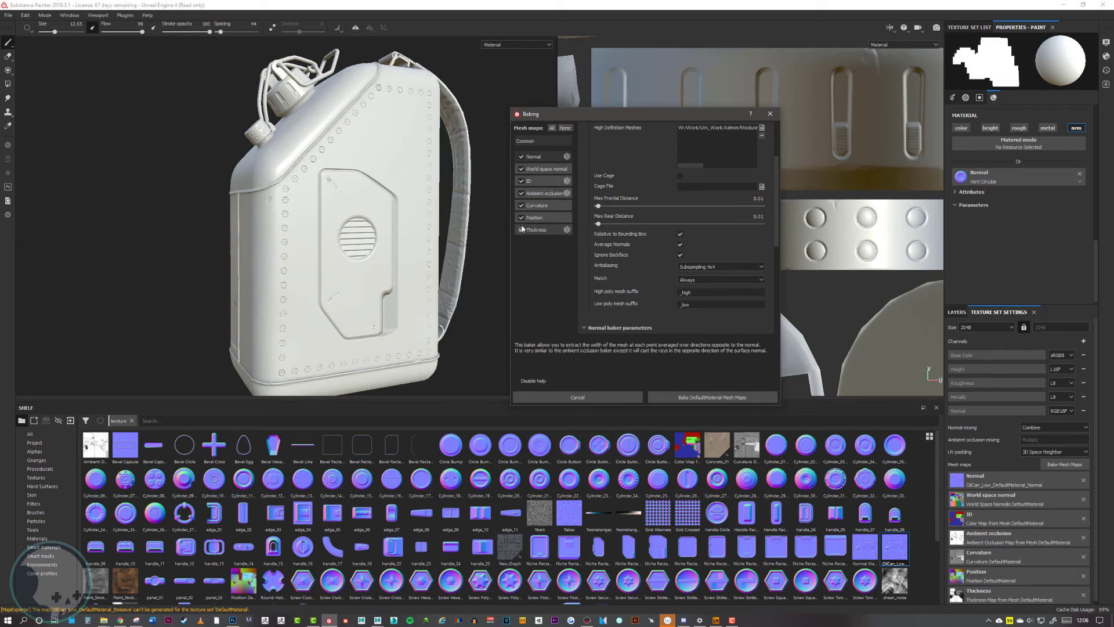
{"action": "scroll", "coordinate": [599, 181], "scroll_direction": "up", "scroll_amount": 3}
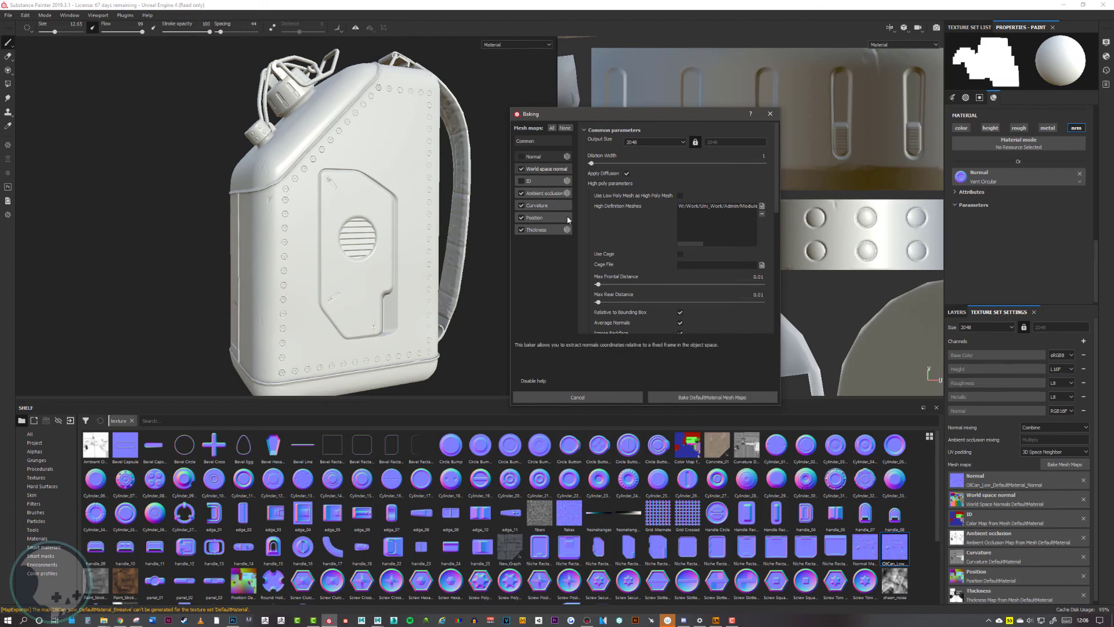
{"action": "left_click", "coordinate": [681, 395]}
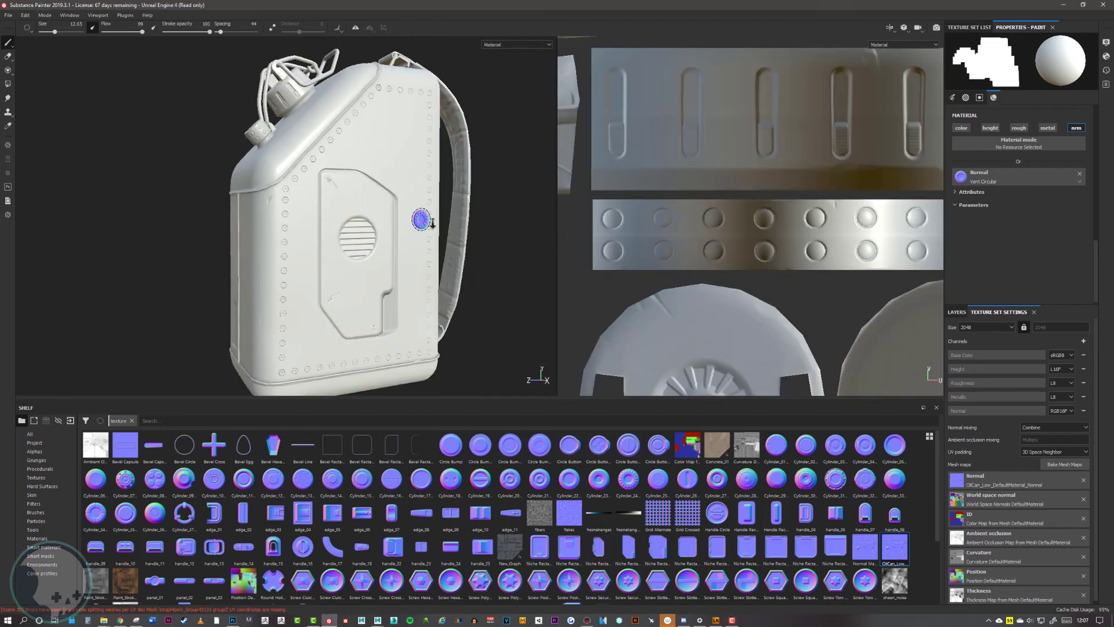
Examine the rebaked mesh maps on the jerry can, including the World space normal view, around the stamped details.
{"action": "scroll", "coordinate": [430, 214], "scroll_direction": "up", "scroll_amount": 5}
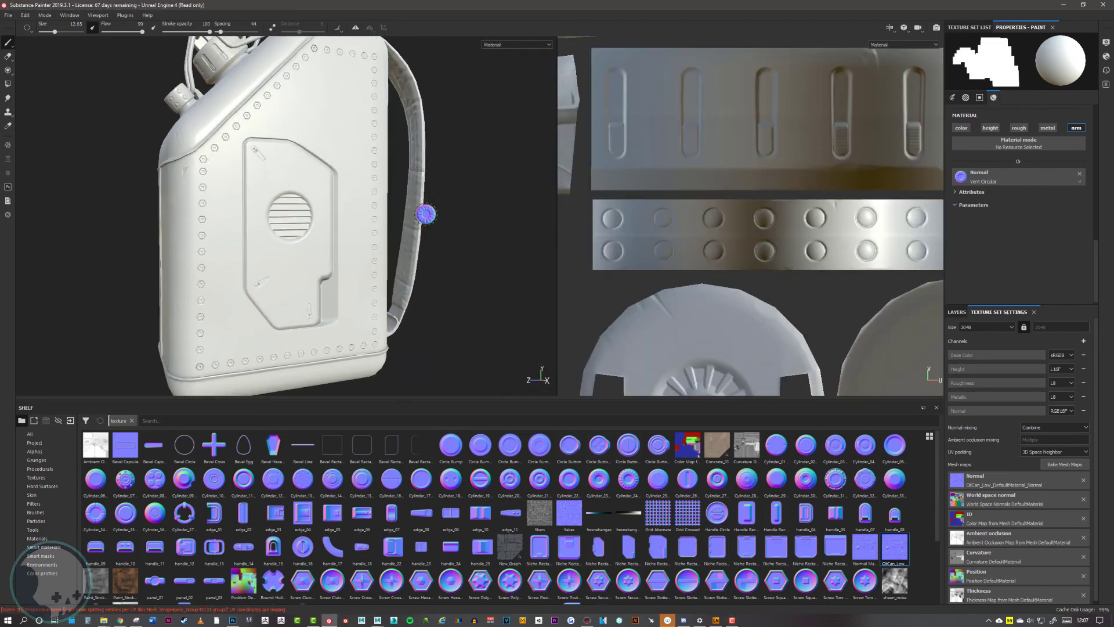
{"action": "left_click_drag", "start_coordinate": [430, 215], "coordinate": [480, 193], "text": "alt"}
{"action": "key", "text": "b"}
{"action": "middle_click_drag", "start_coordinate": [480, 194], "coordinate": [499, 201], "text": "alt"}
{"action": "scroll", "coordinate": [502, 199], "scroll_direction": "up", "scroll_amount": 3}
{"action": "left_click_drag", "start_coordinate": [502, 198], "coordinate": [480, 209], "text": "alt"}
{"action": "key", "text": "b"}
{"action": "right_click_drag", "start_coordinate": [480, 208], "coordinate": [434, 231], "text": "alt"}
{"action": "left_click_drag", "start_coordinate": [434, 235], "coordinate": [523, 243], "text": "alt"}
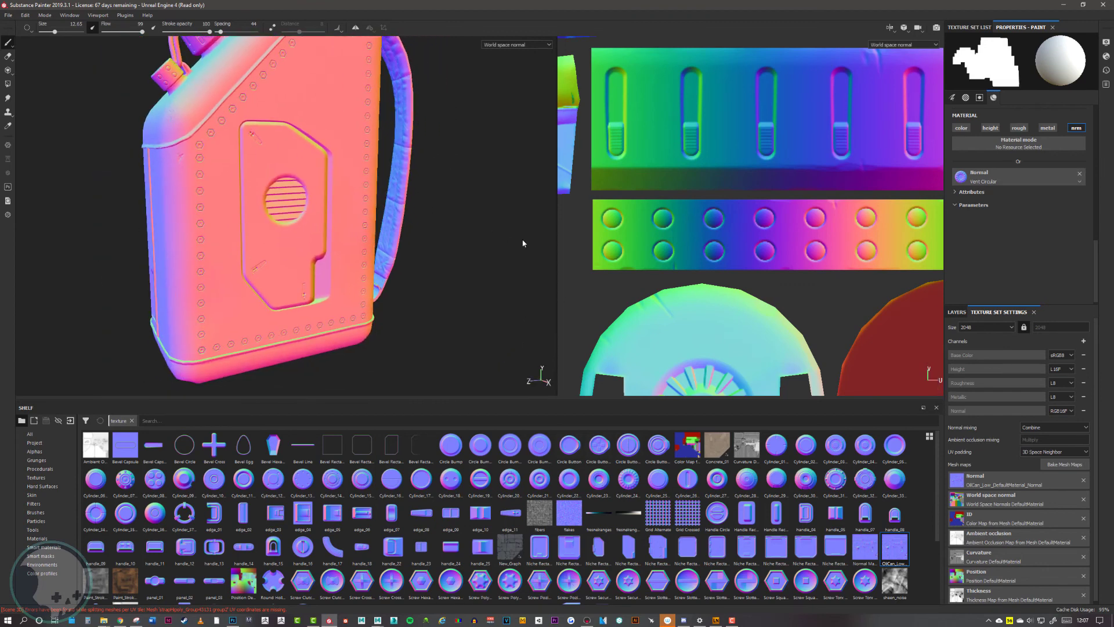
Cycle through the ID, Ambient occlusion, Curvature, Position and Thickness mesh maps, examining the stamped details on the can in the Curvature view.
{"action": "key", "text": "b"}
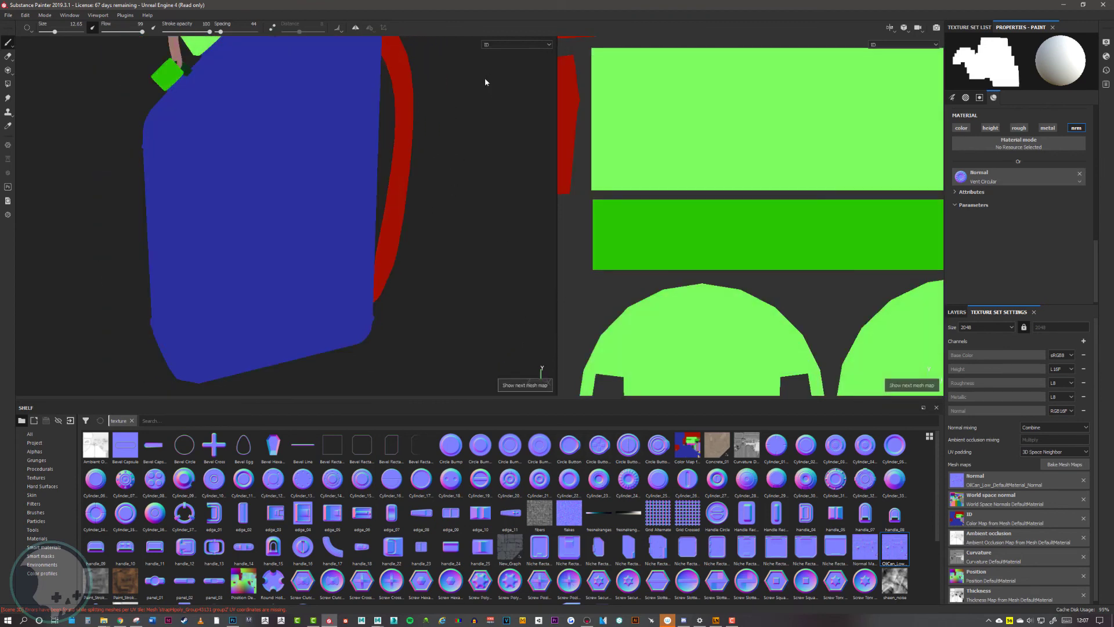
{"action": "key", "text": "b"}
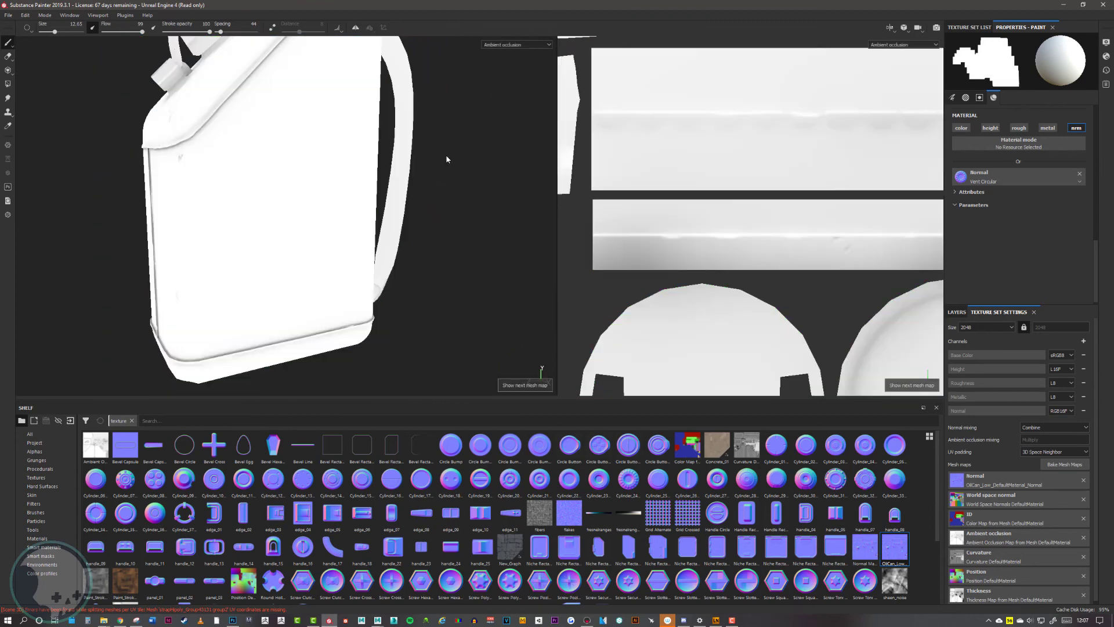
{"action": "key", "text": "b"}
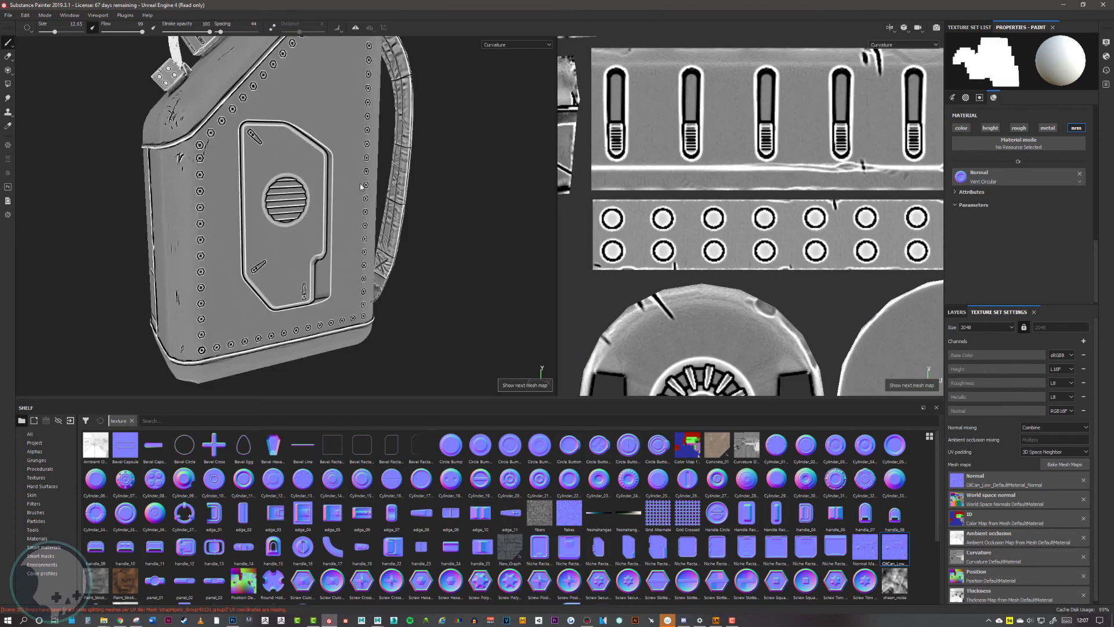
{"action": "scroll", "coordinate": [413, 152], "scroll_direction": "up", "scroll_amount": 5}
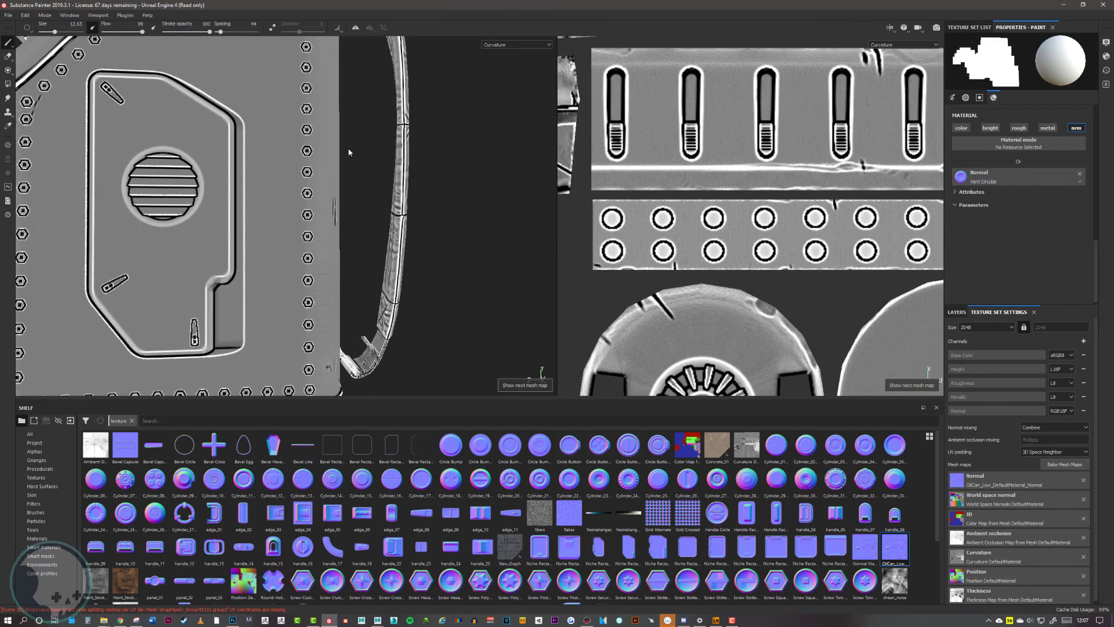
{"action": "left_click_drag", "start_coordinate": [398, 154], "coordinate": [548, 195], "text": "alt"}
{"action": "key", "text": "b"}
{"action": "key", "text": "b"}
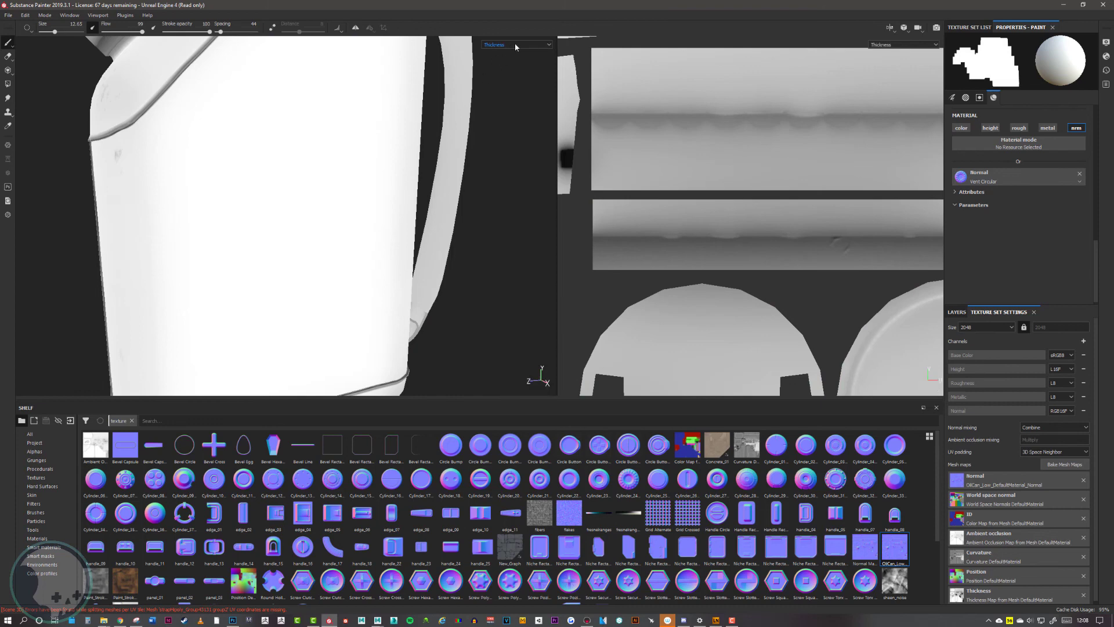
Return the viewport to the Material view and apply the Steel Painted smart material to the jerry can.
{"action": "left_click", "coordinate": [514, 45]}
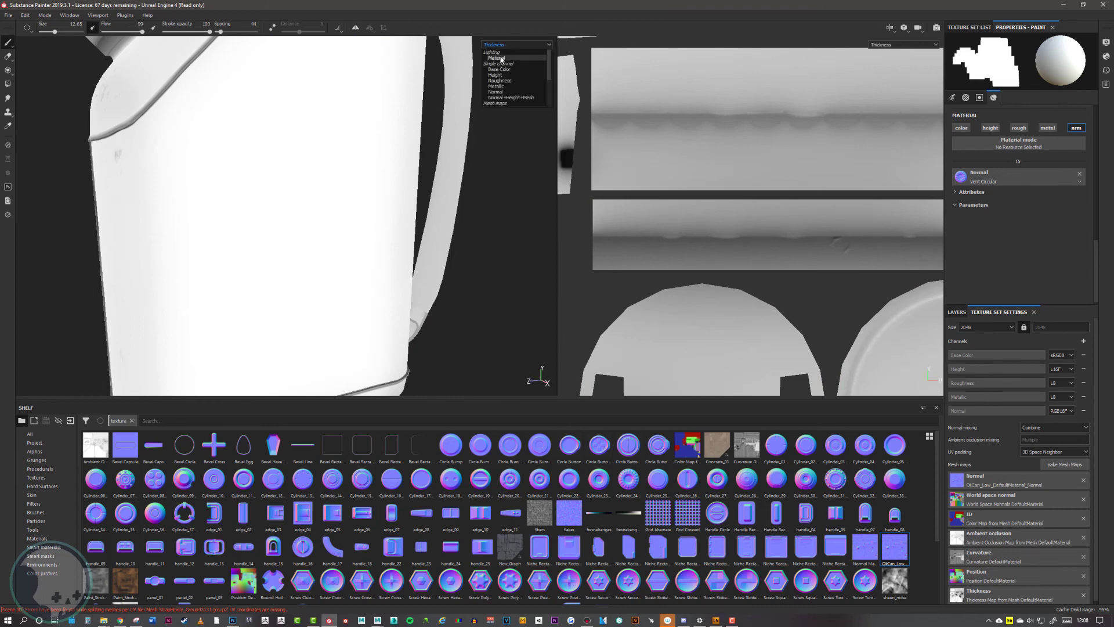
{"action": "left_click", "coordinate": [502, 57]}
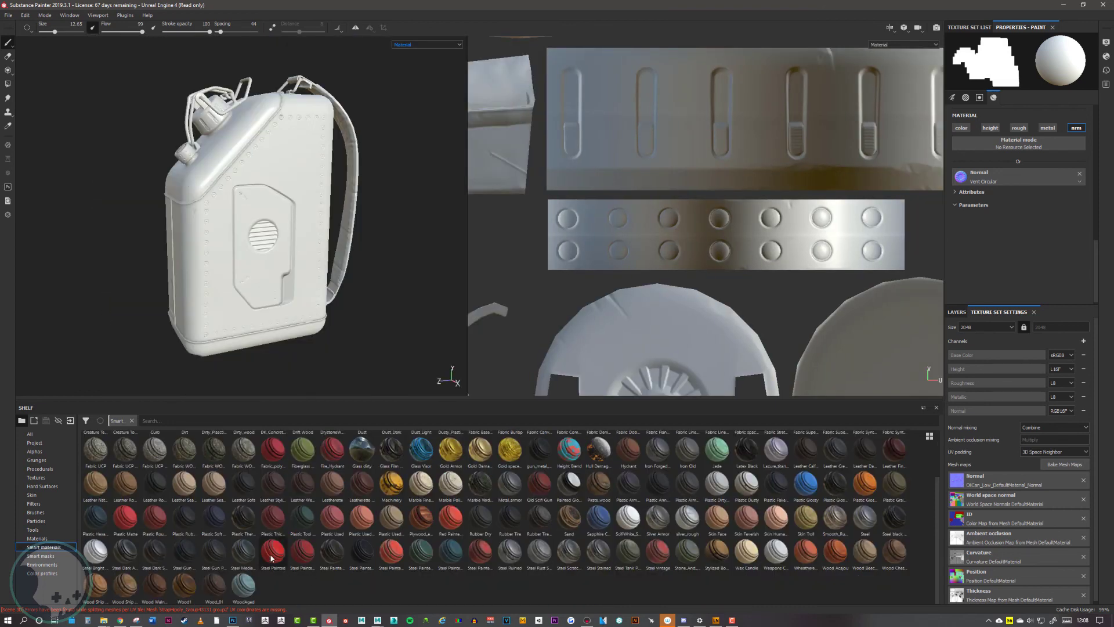
{"action": "mouse_move", "coordinate": [582, 570]}
{"action": "left_mouse_down"}
{"action": "mouse_move", "coordinate": [1019, 298]}
{"action": "mouse_move", "coordinate": [912, 356]}
{"action": "mouse_move", "coordinate": [298, 288]}
{"action": "mouse_move", "coordinate": [287, 249]}
{"action": "left_mouse_up"}
Examine how the Steel Painted wear follows the screws, panel edges and vent from several angles and distances.
{"action": "scroll", "coordinate": [357, 275], "scroll_direction": "up", "scroll_amount": 5}
{"action": "left_click_drag", "start_coordinate": [402, 277], "coordinate": [326, 263], "text": "alt"}
{"action": "middle_click_drag", "start_coordinate": [327, 264], "coordinate": [204, 203], "text": "alt"}
{"action": "right_click_drag", "start_coordinate": [205, 204], "coordinate": [342, 224], "text": "alt"}
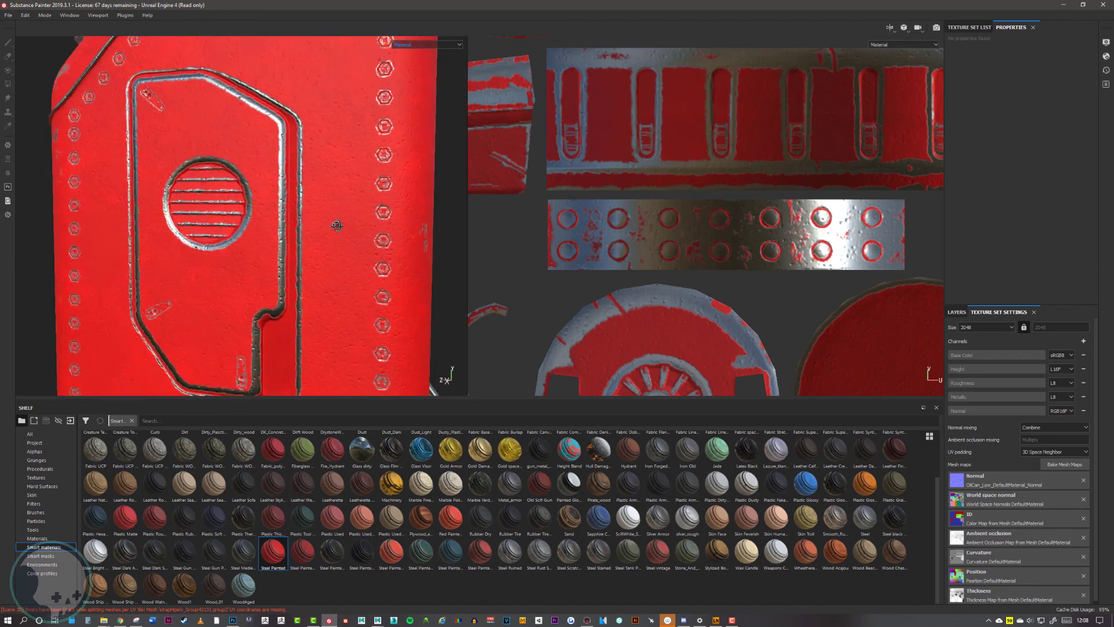
{"action": "left_click_drag", "start_coordinate": [343, 224], "coordinate": [415, 225], "text": "alt"}
{"action": "right_click_drag", "start_coordinate": [414, 225], "coordinate": [302, 200], "text": "alt"}
{"action": "left_click_drag", "start_coordinate": [302, 200], "coordinate": [282, 217], "text": "alt"}
{"action": "right_click_drag", "start_coordinate": [282, 217], "coordinate": [267, 211], "text": "alt"}
{"action": "middle_click_drag", "start_coordinate": [267, 212], "coordinate": [277, 246], "text": "alt"}
{"action": "left_click_drag", "start_coordinate": [277, 246], "coordinate": [360, 277], "text": "alt"}
{"action": "middle_click_drag", "start_coordinate": [357, 270], "coordinate": [360, 278], "text": "alt"}
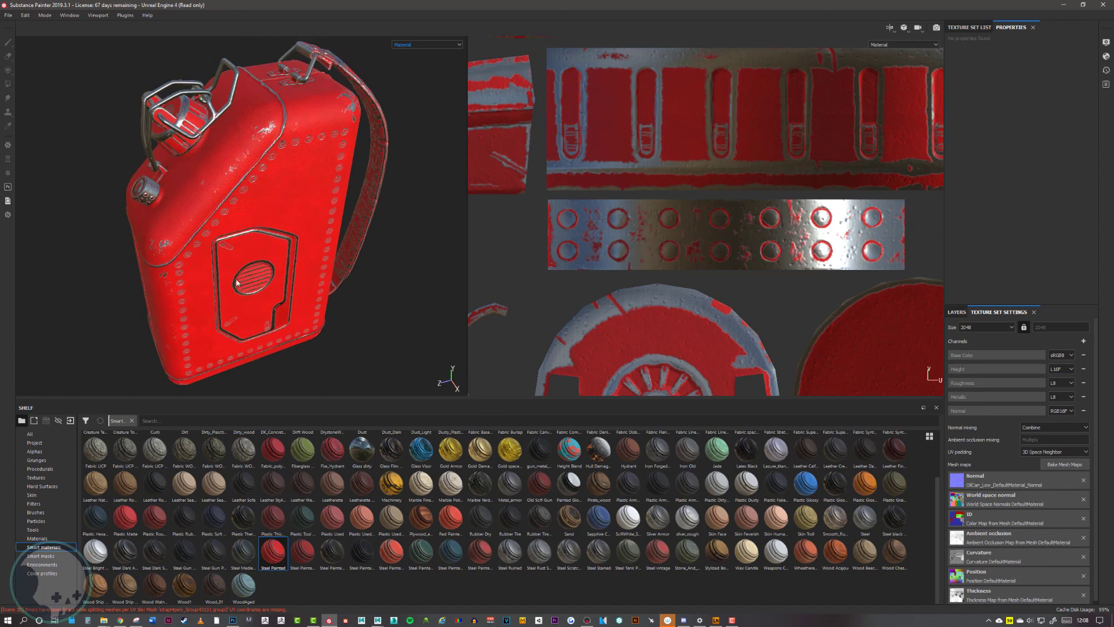
Hide the Steel Painted layer and show it again to compare the can without and with the smart material.
{"action": "left_click", "coordinate": [957, 313]}
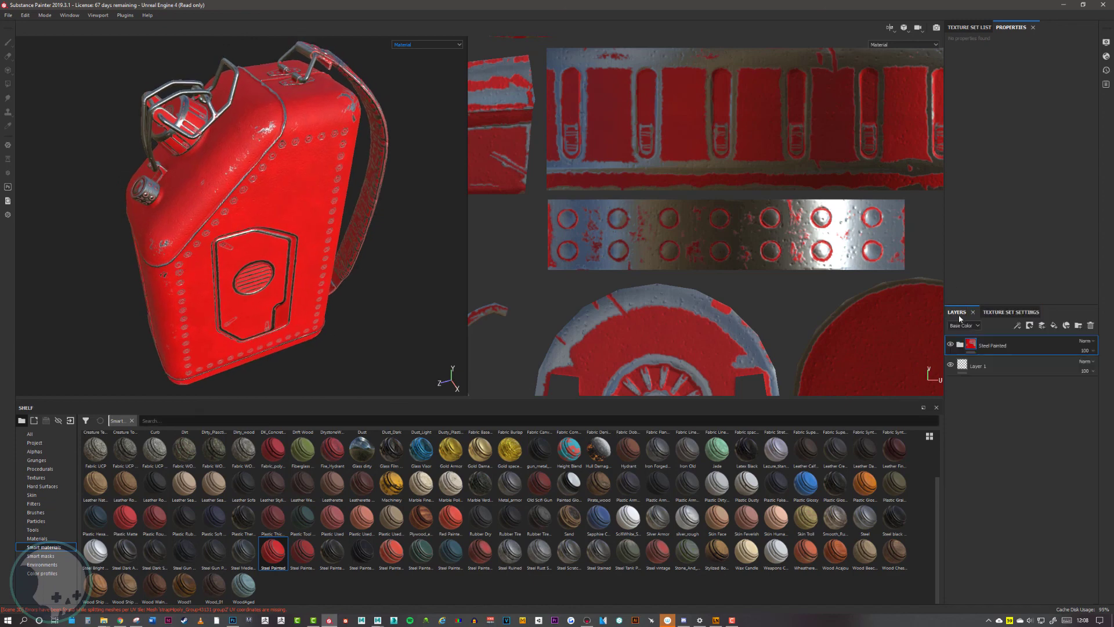
{"action": "left_click", "coordinate": [950, 345]}
{"action": "left_click_drag", "start_coordinate": [264, 255], "coordinate": [297, 257], "text": "alt"}
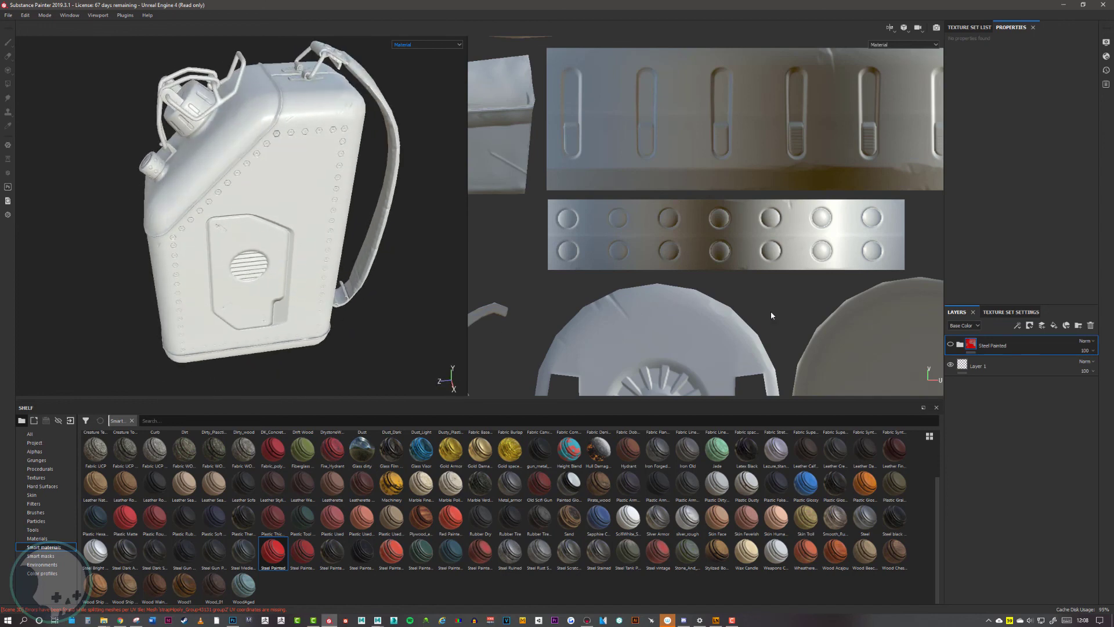
{"action": "left_click", "coordinate": [949, 345]}
{"action": "mouse_move", "coordinate": [430, 274]}
{"action": "left_mouse_down", "text": "alt"}
{"action": "mouse_move", "coordinate": [351, 277]}
{"action": "mouse_move", "coordinate": [290, 239]}
{"action": "mouse_move", "coordinate": [377, 228]}
{"action": "mouse_move", "coordinate": [235, 243]}
{"action": "mouse_move", "coordinate": [272, 244]}
{"action": "left_mouse_up", "text": "alt"}
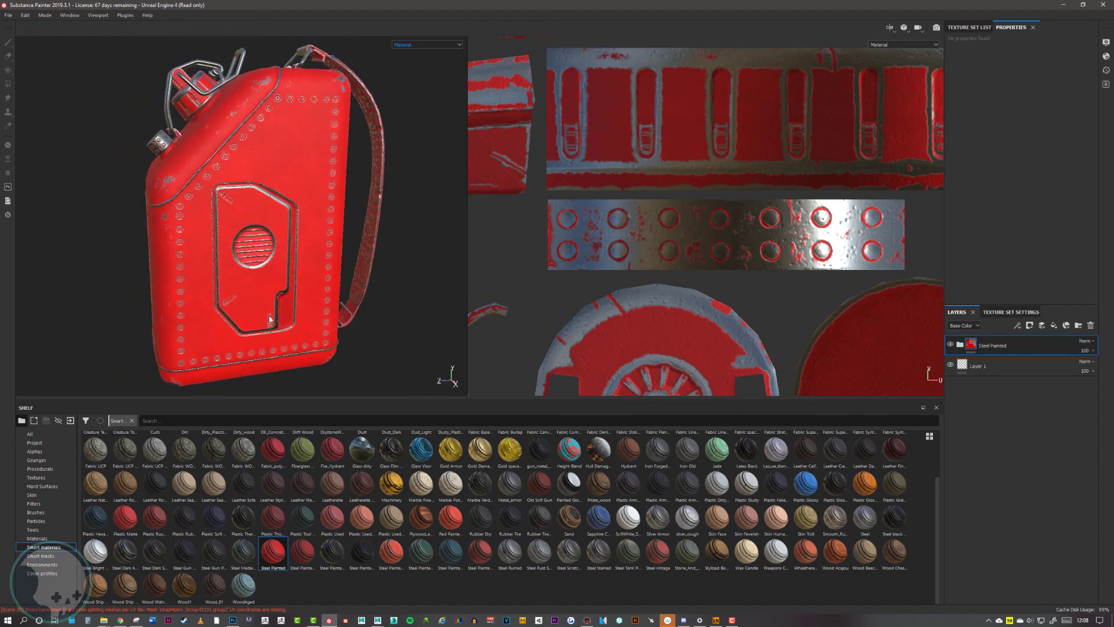